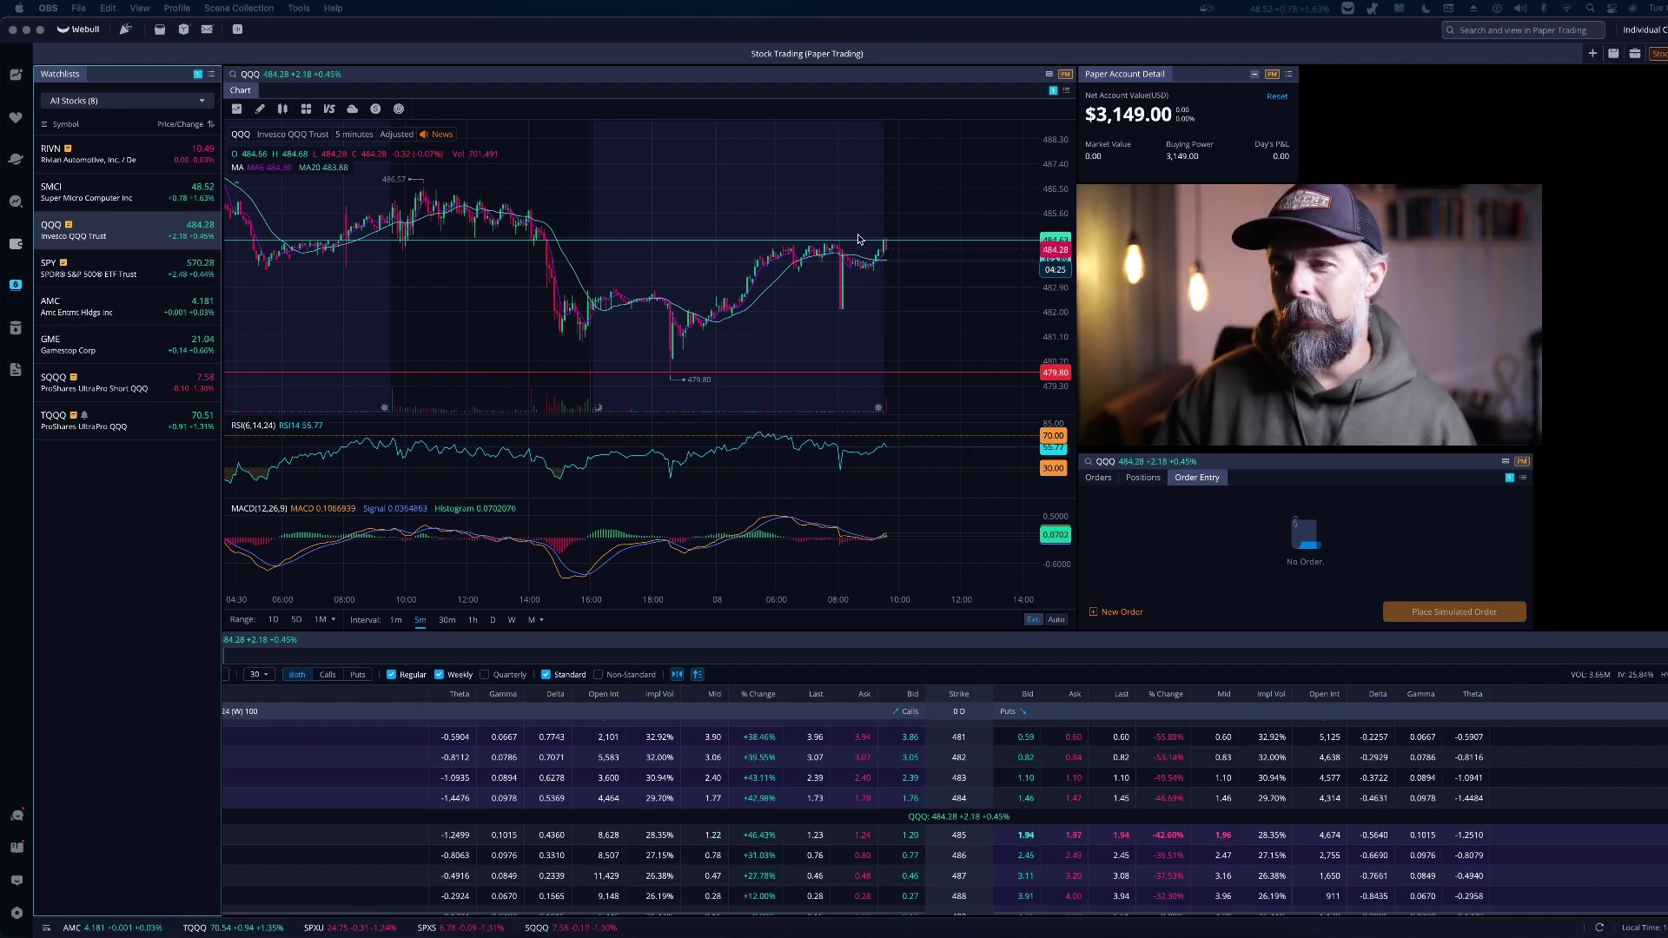
Step: Examine QQQ's recent price action and the drawn horizontal levels on the 5-minute chart
{"action": "left_click", "coordinate": [717, 340]}
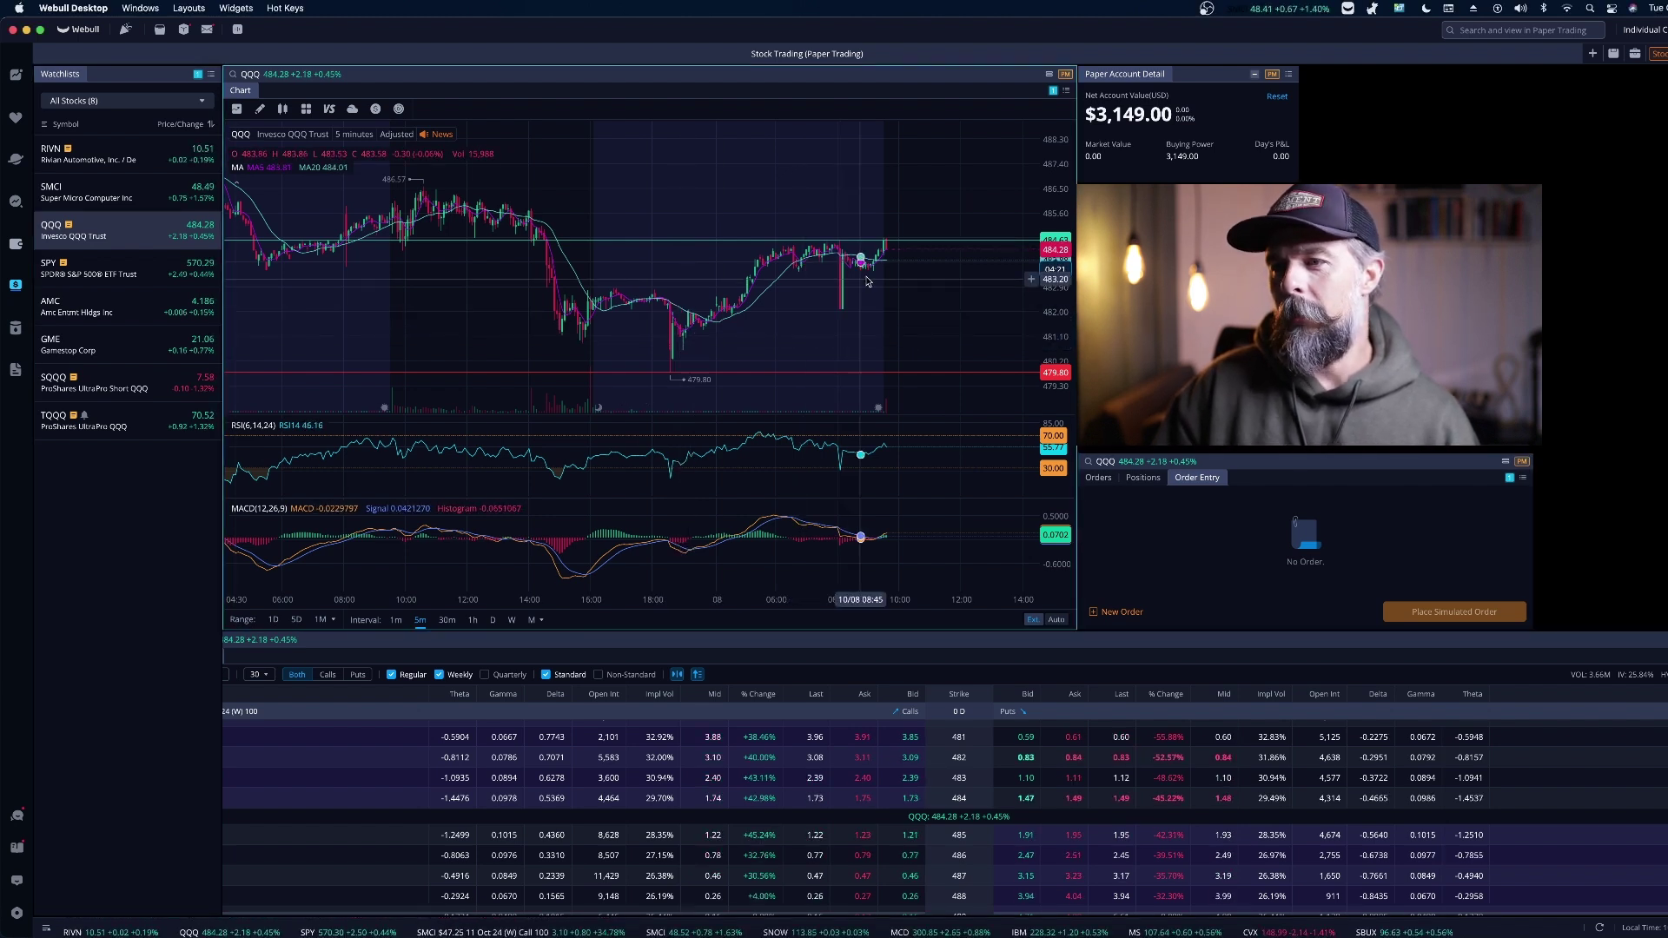
{"action": "scroll", "coordinate": [878, 300], "scroll_direction": "up", "scroll_amount": 5}
{"action": "scroll", "coordinate": [899, 292], "scroll_direction": "right", "scroll_amount": 10}
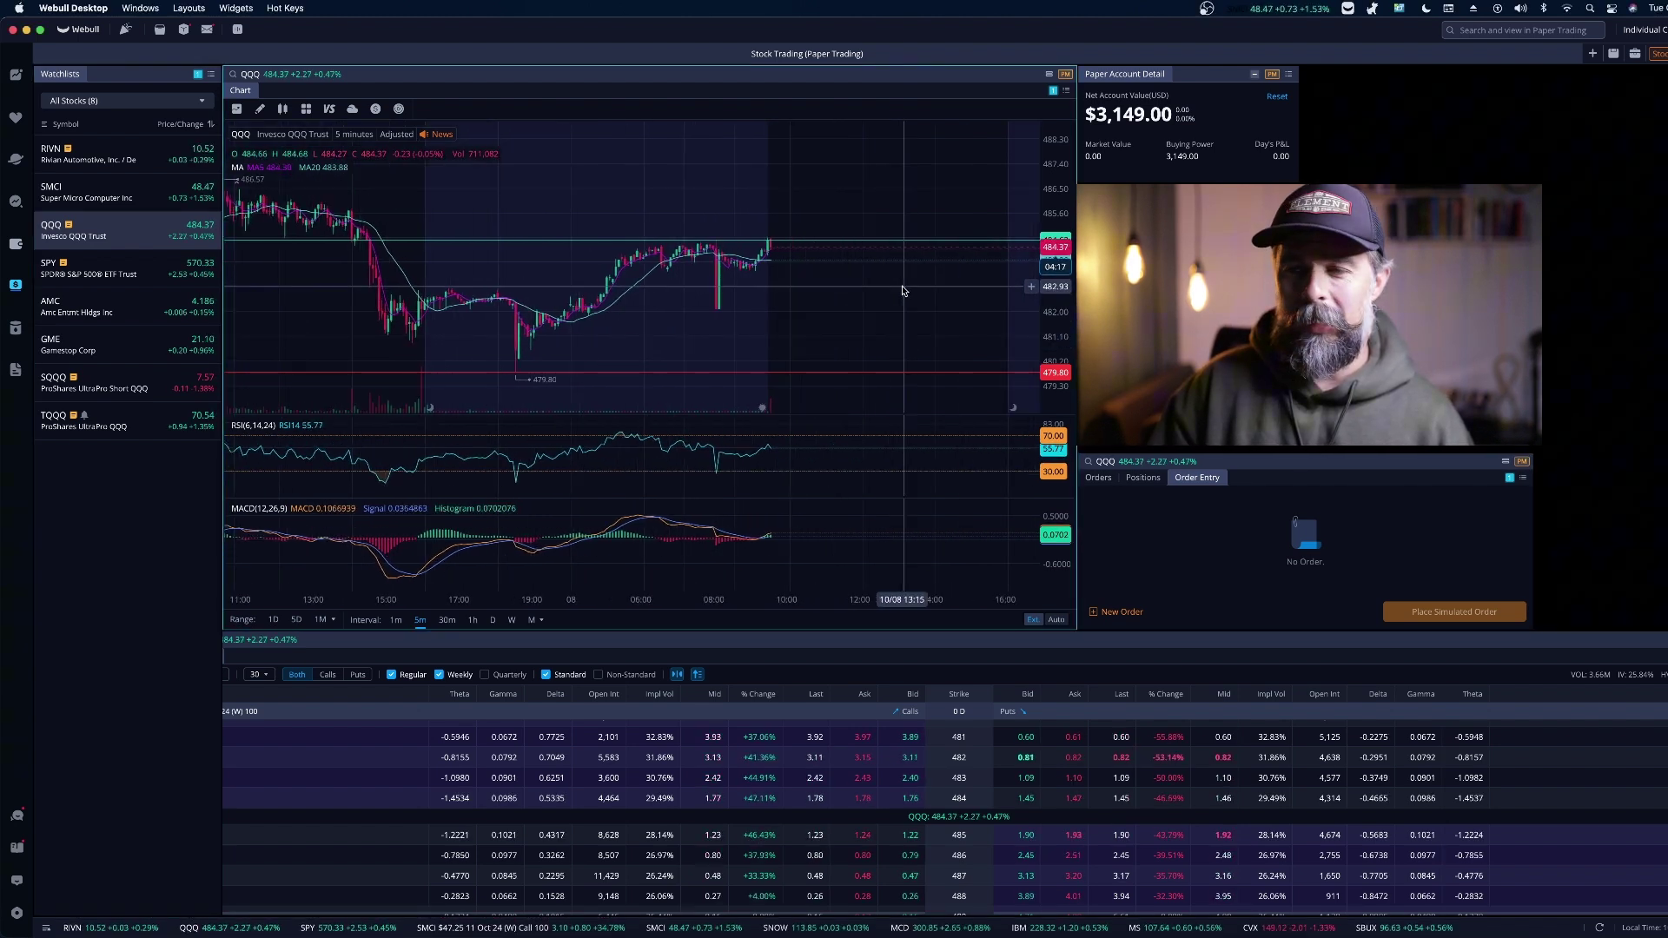
{"action": "scroll", "coordinate": [520, 328], "scroll_direction": "up", "scroll_amount": 4}
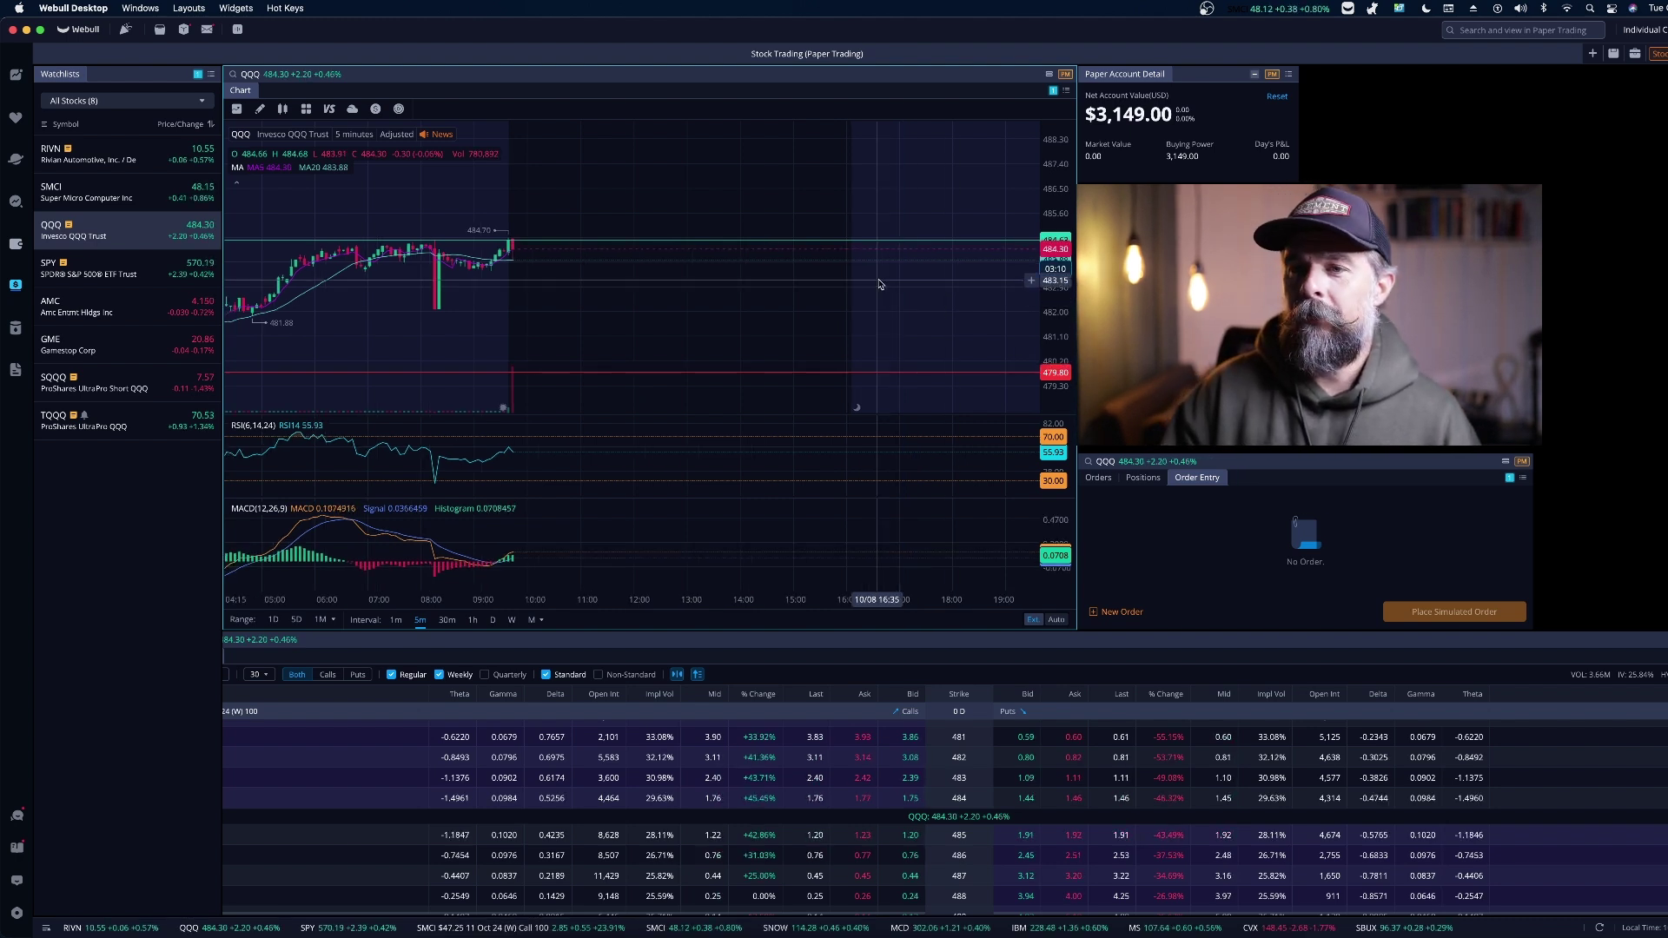
{"action": "scroll", "coordinate": [879, 284], "scroll_direction": "down", "scroll_amount": 5}
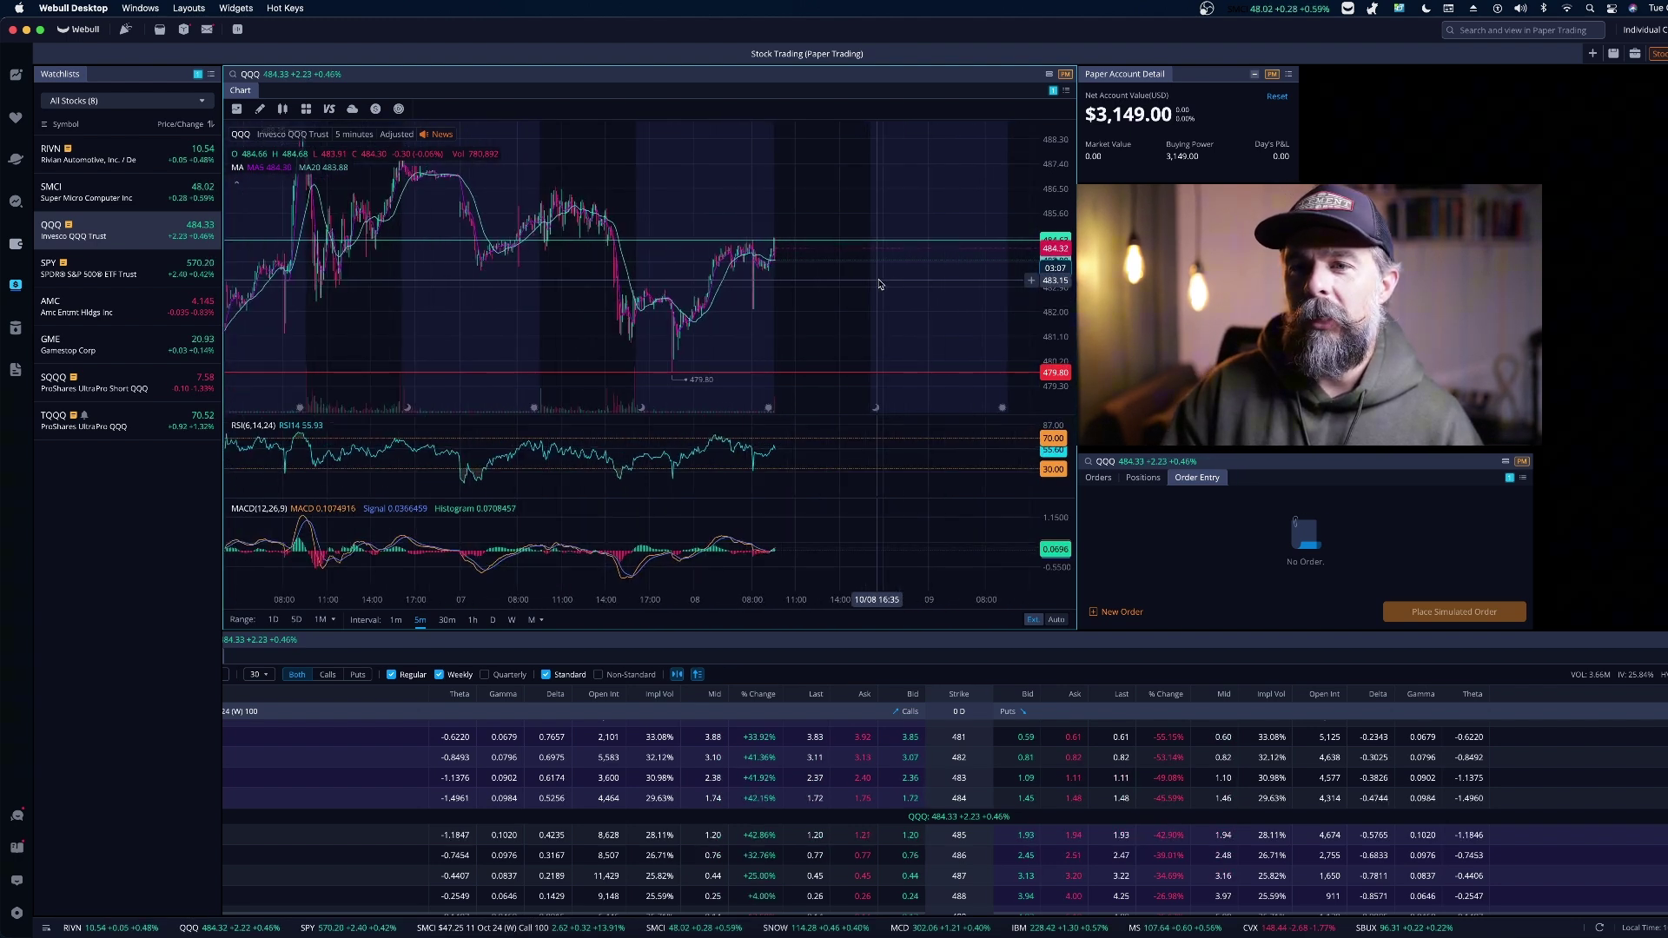
{"action": "scroll", "coordinate": [474, 345], "scroll_direction": "left", "scroll_amount": 5}
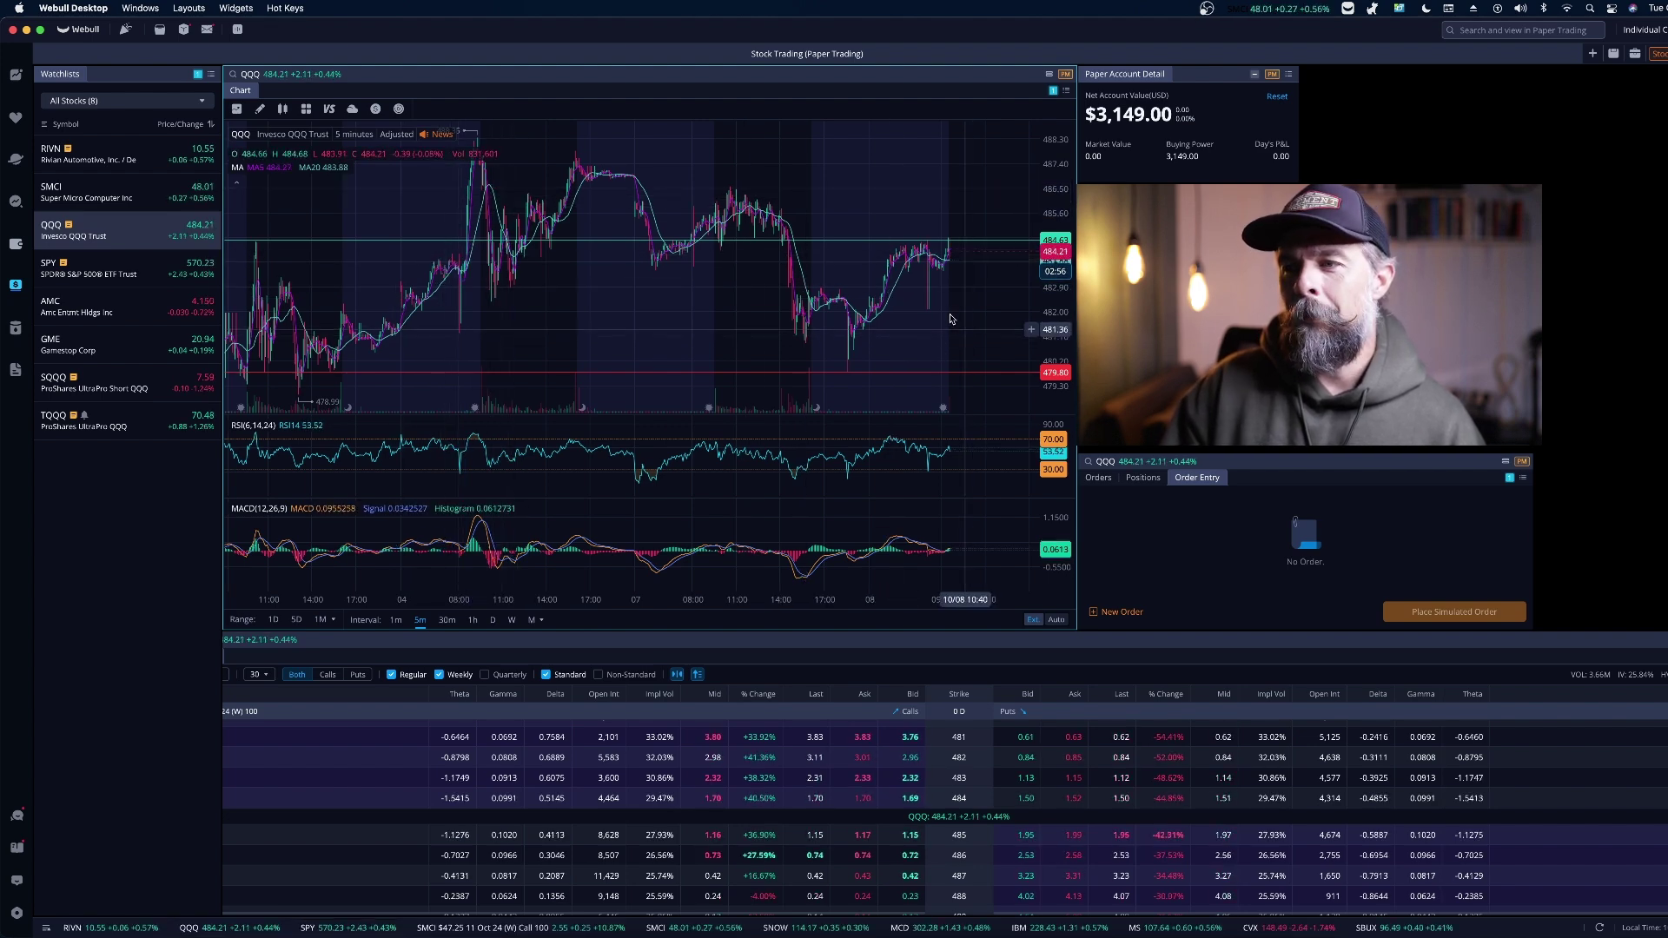
{"action": "left_click_drag", "start_coordinate": [950, 319], "coordinate": [629, 314]}
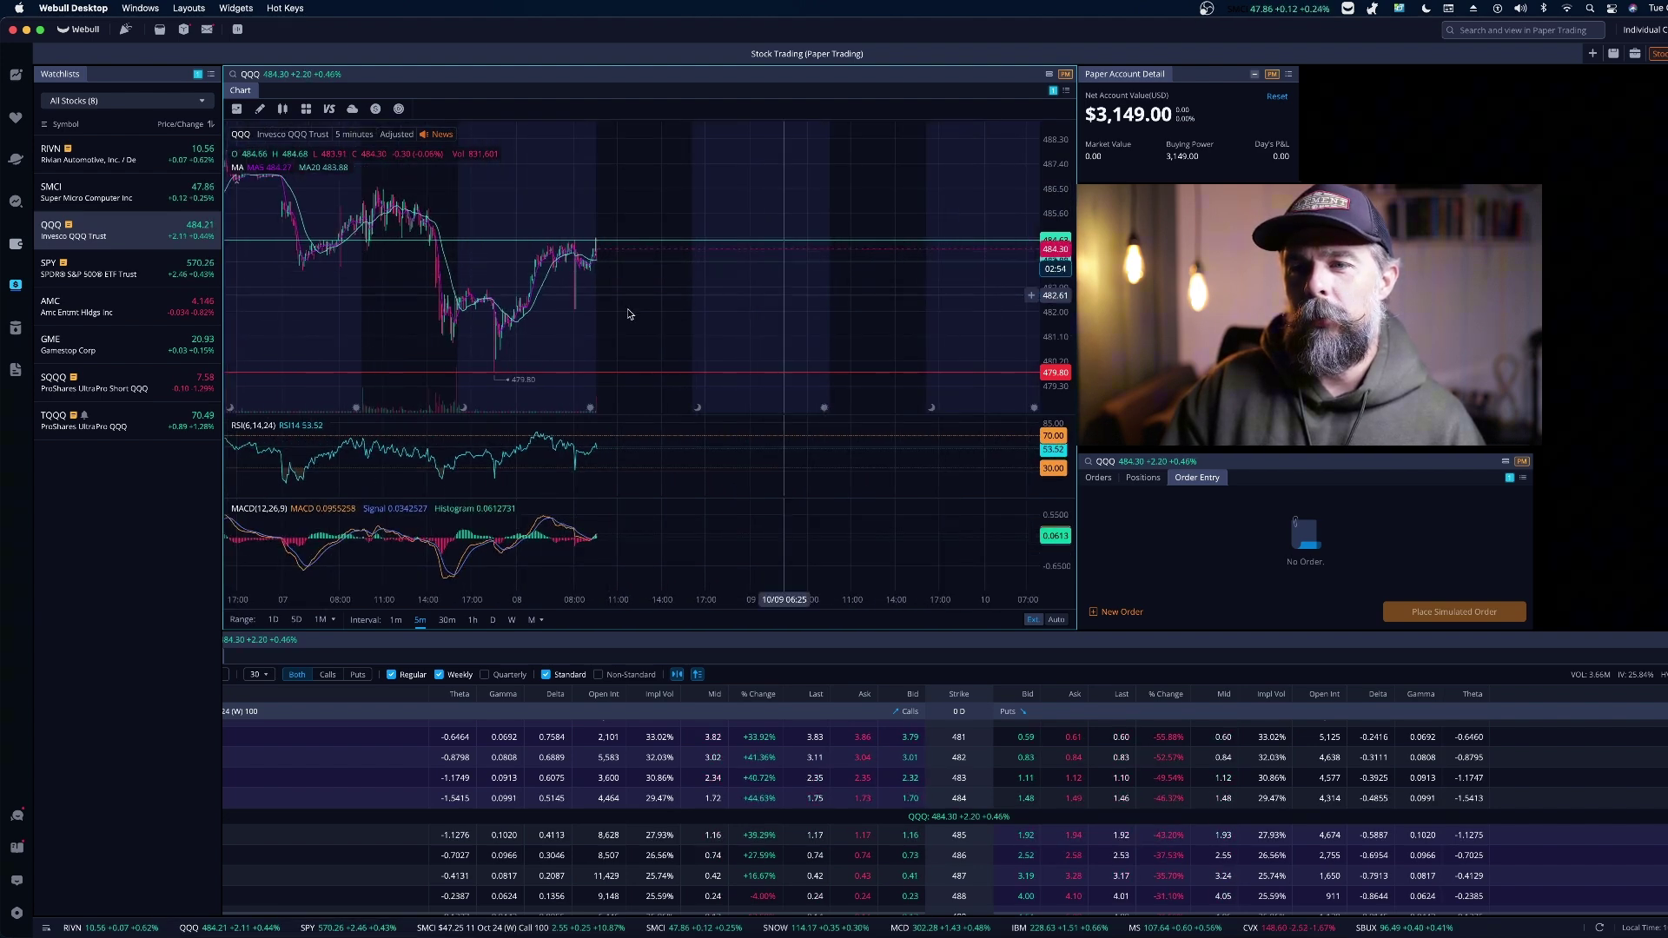
{"action": "scroll", "coordinate": [608, 315], "scroll_direction": "up", "scroll_amount": 10}
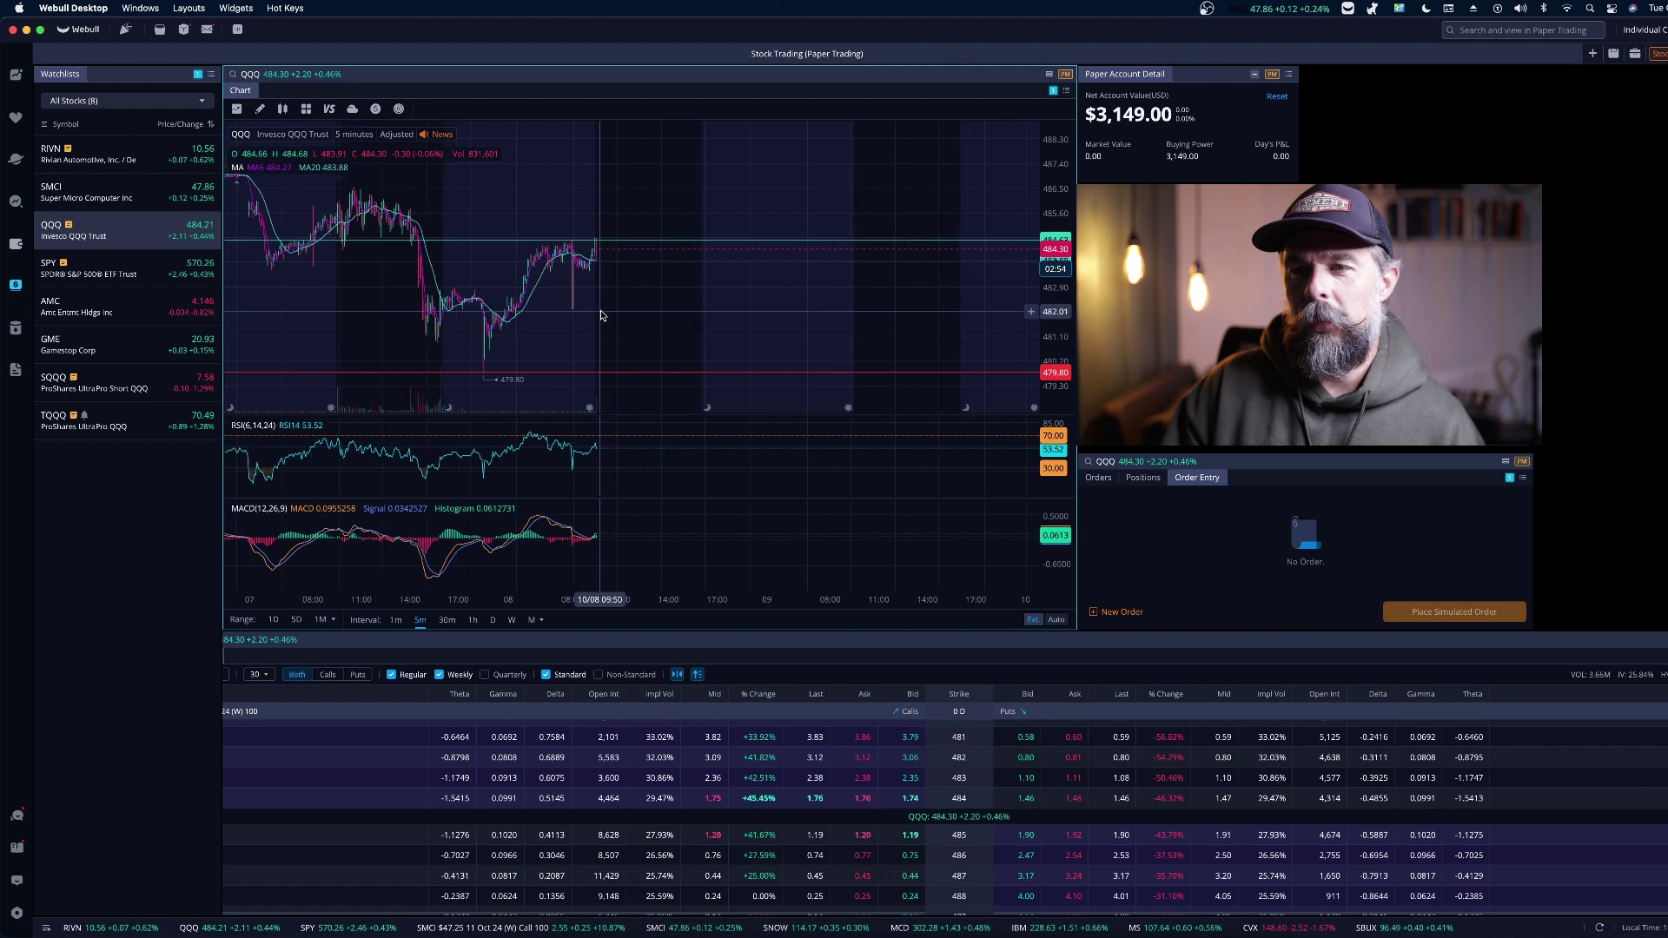
Step: Change the QQQ chart to the 1-minute interval and frame the premarket and opening candles
{"action": "left_click", "coordinate": [397, 619]}
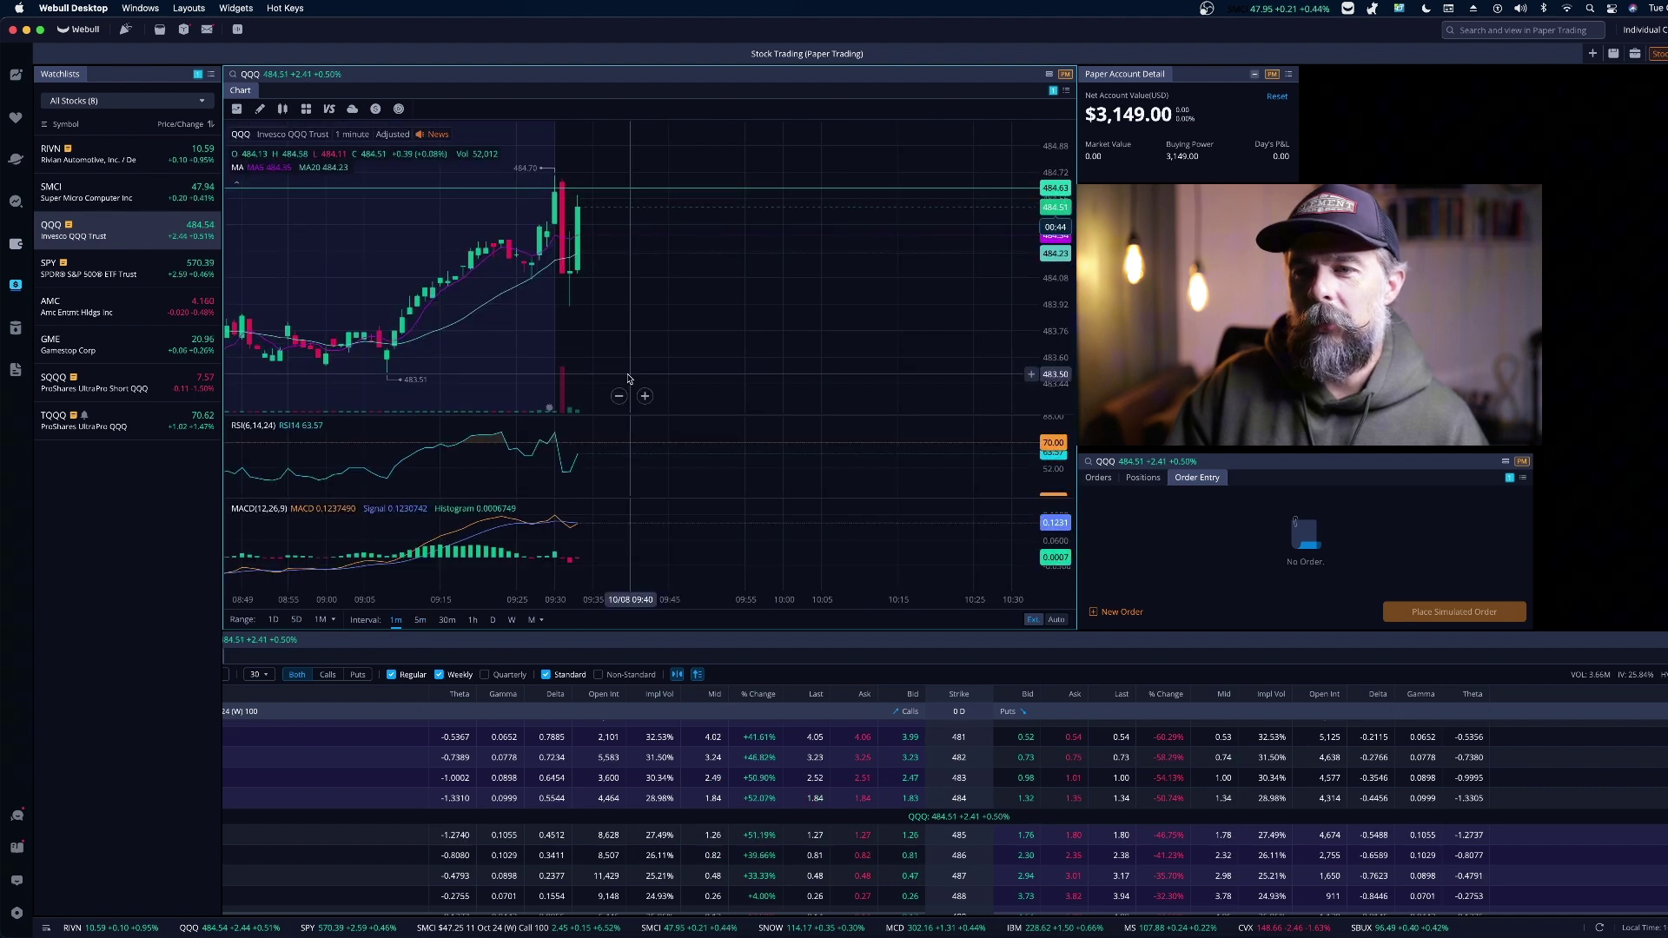
{"action": "scroll", "coordinate": [643, 312], "scroll_direction": "down", "scroll_amount": 3}
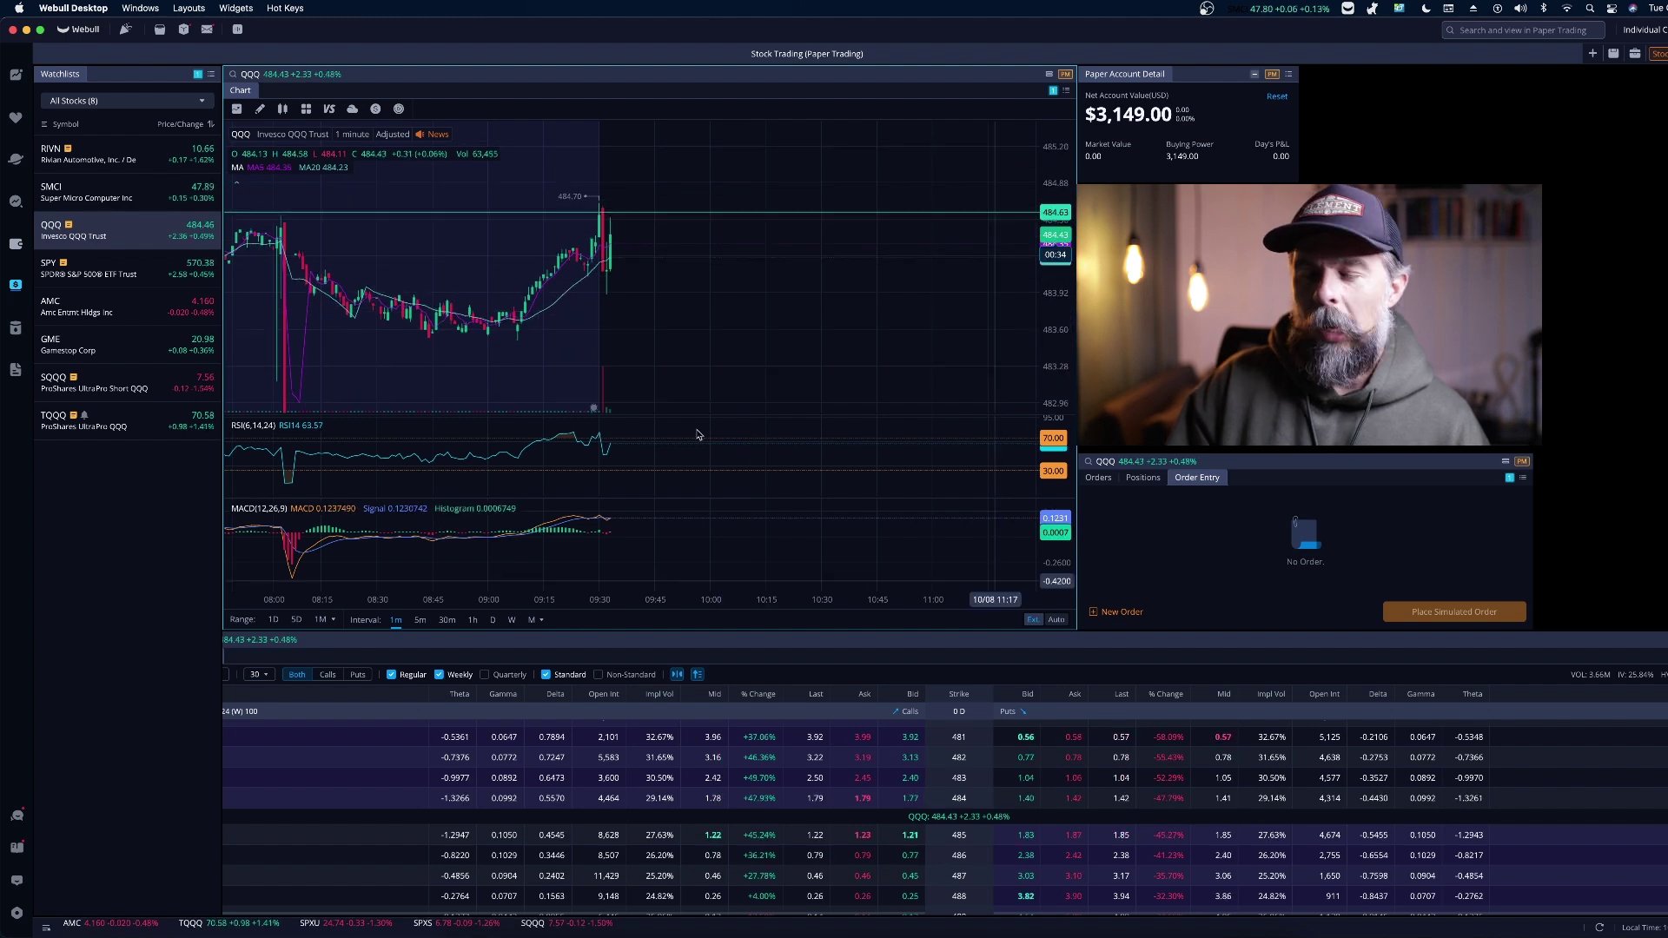
{"action": "scroll", "coordinate": [778, 257], "scroll_direction": "left", "scroll_amount": 3}
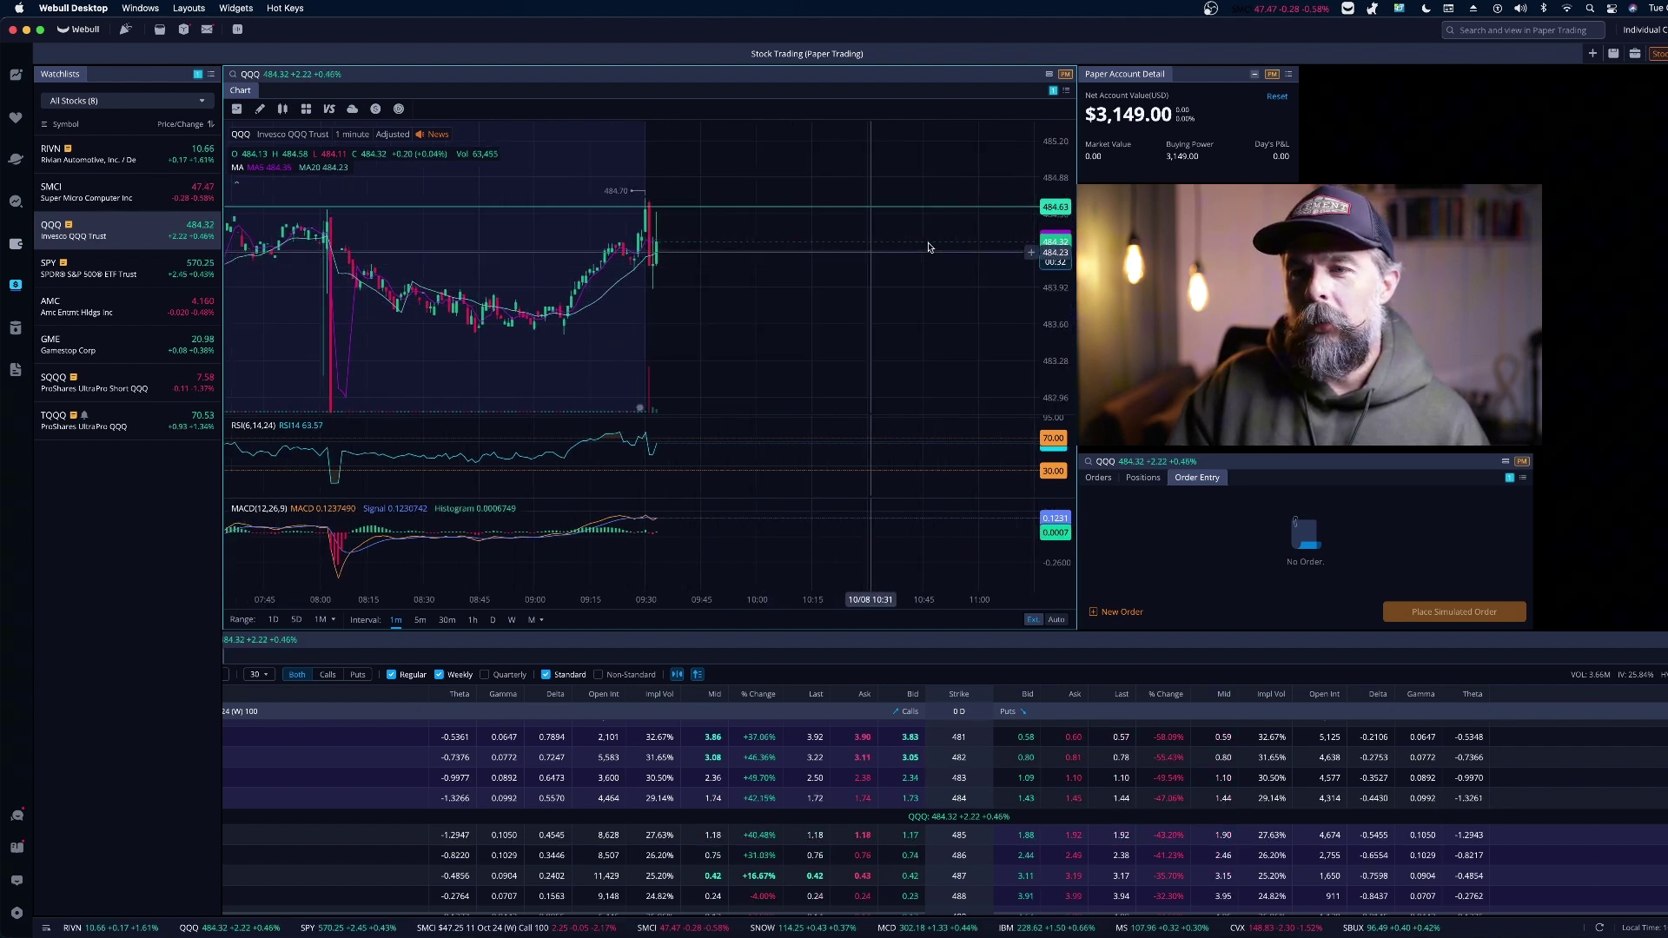
{"action": "scroll", "coordinate": [869, 256], "scroll_direction": "left", "scroll_amount": 3}
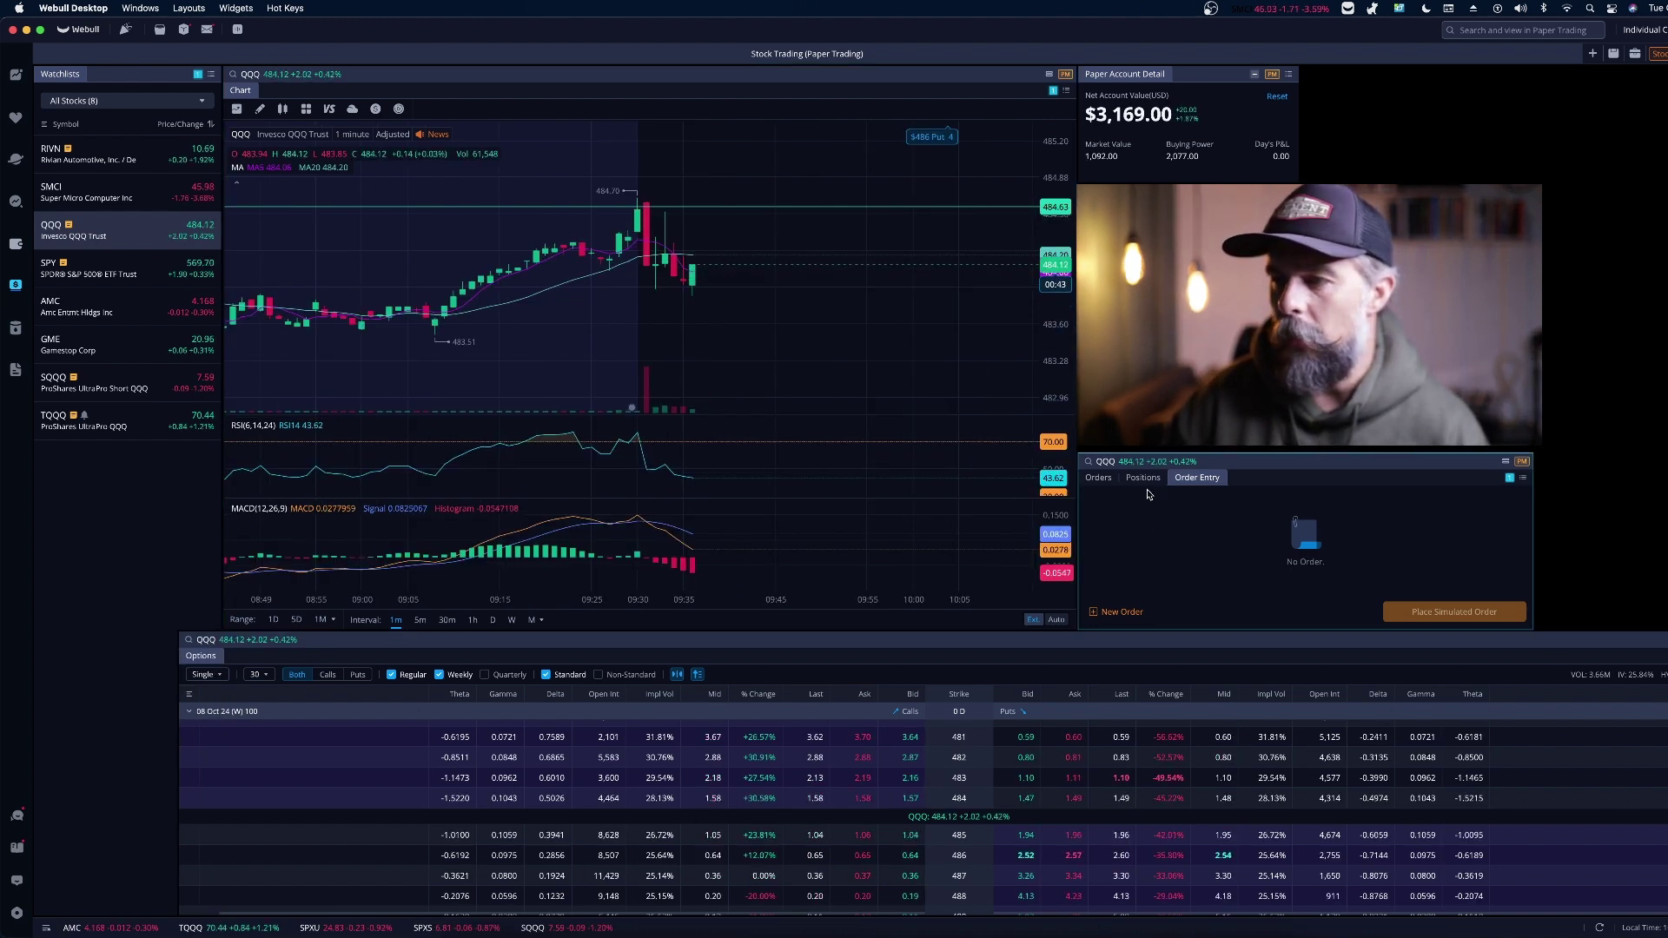
Step: Sell the four QQQ $486 08 Oct 24 puts at market, and place the market order to buy five QQQ $483 calls
{"action": "left_click", "coordinate": [1143, 477]}
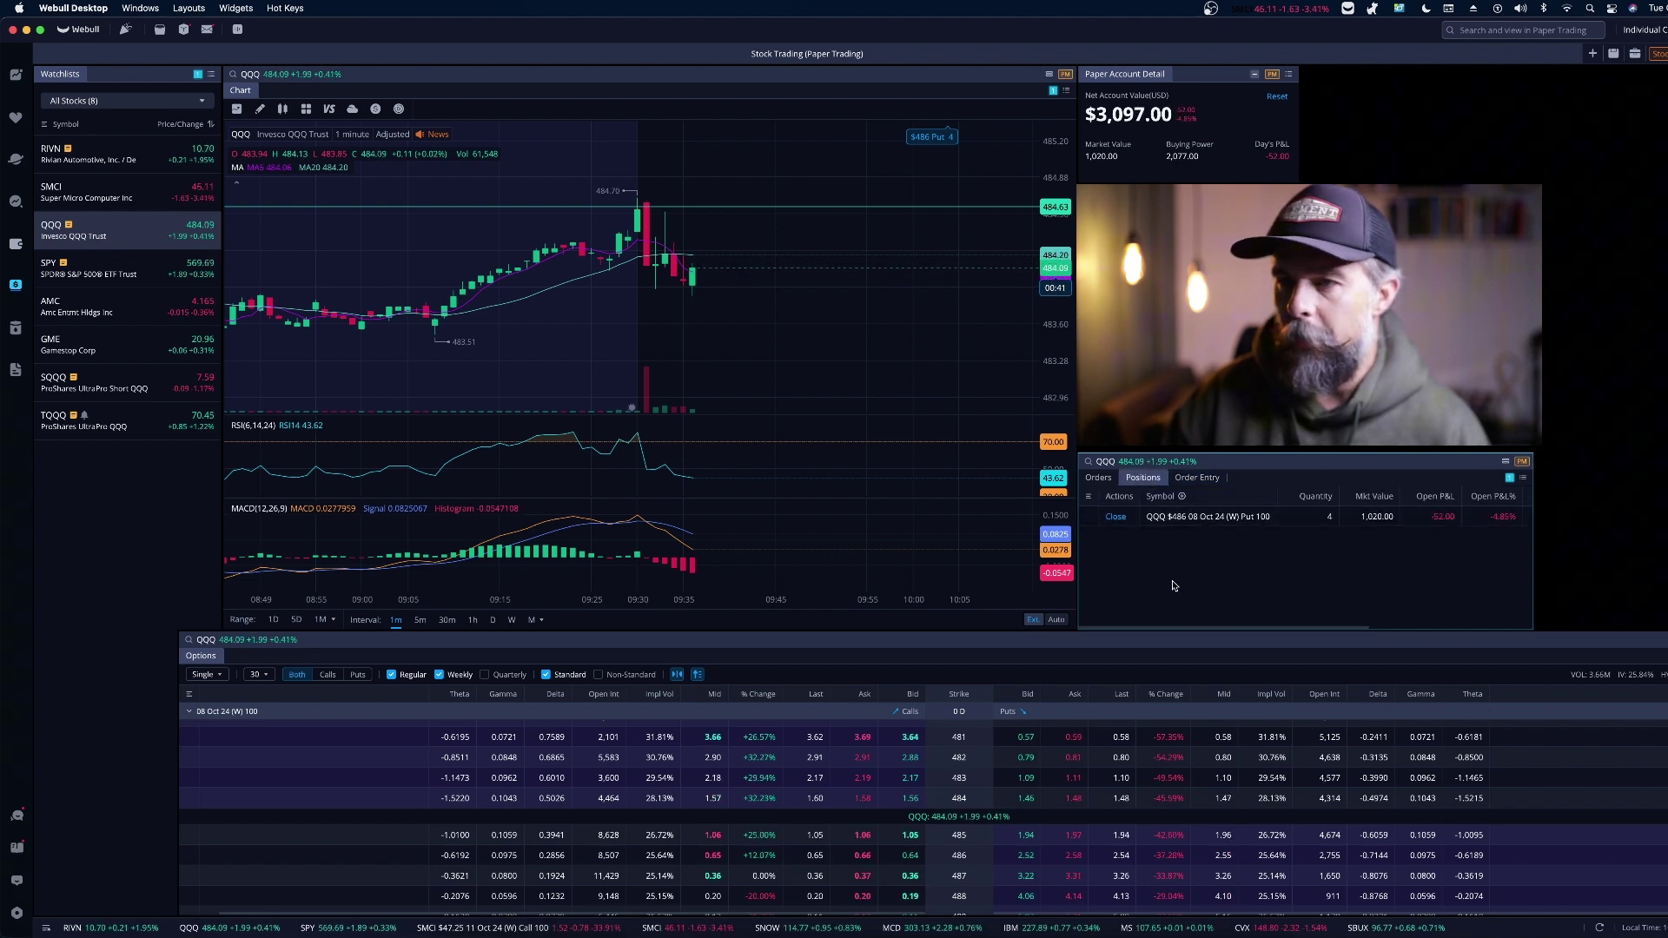
{"action": "left_click", "coordinate": [1116, 516]}
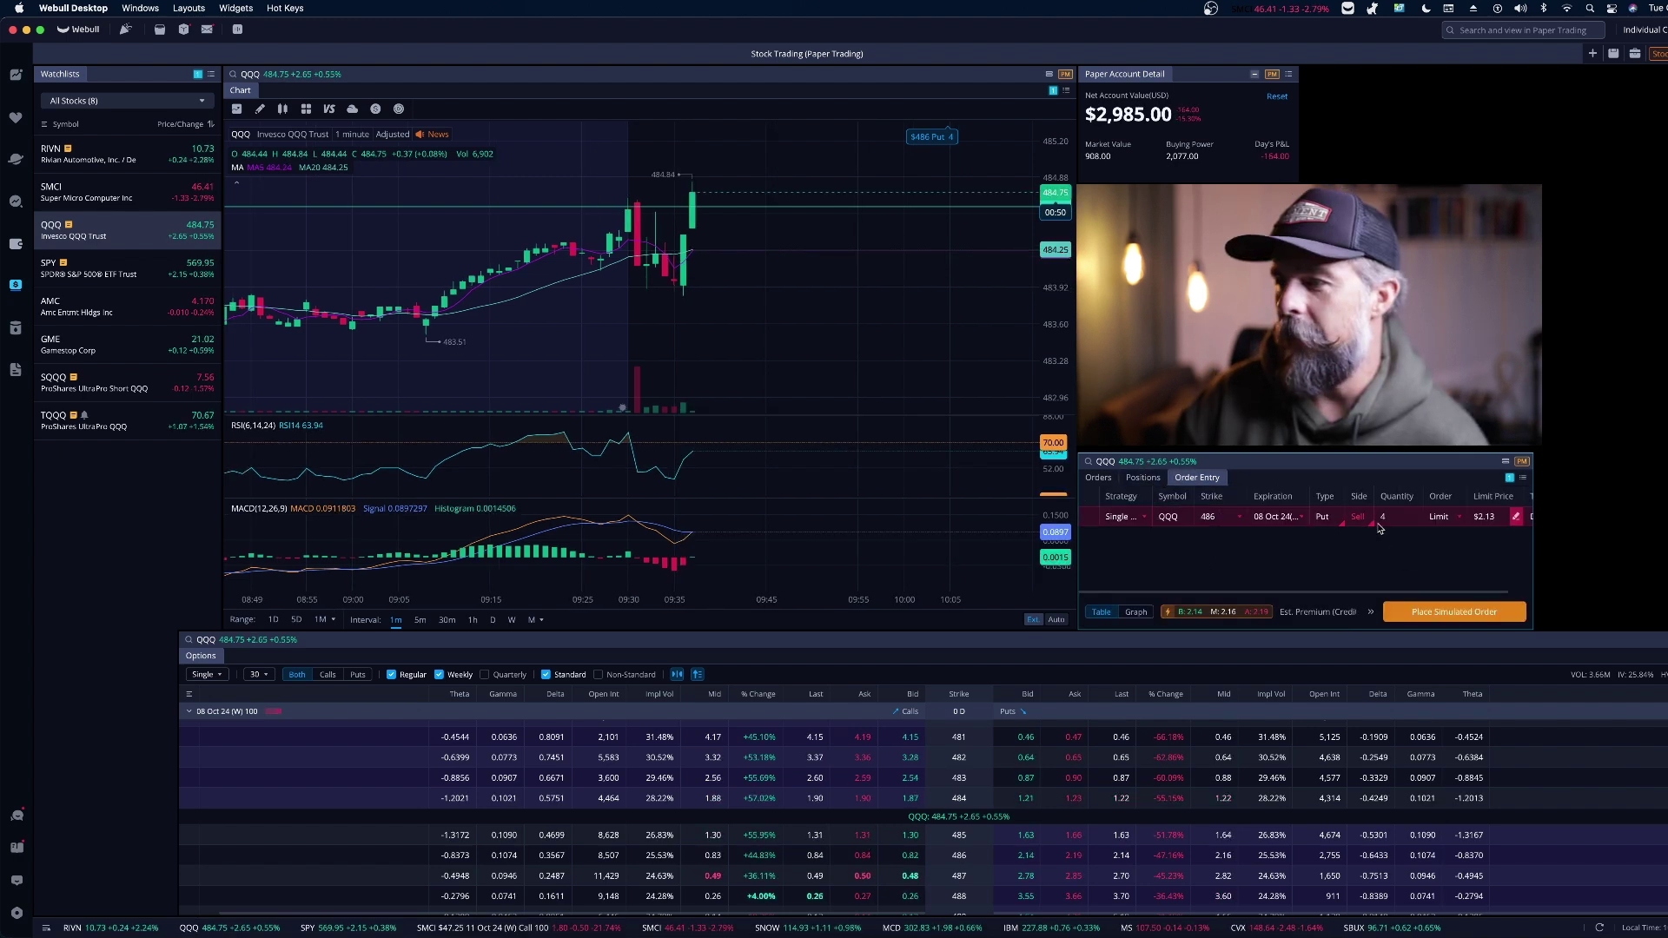
{"action": "left_click", "coordinate": [1449, 516]}
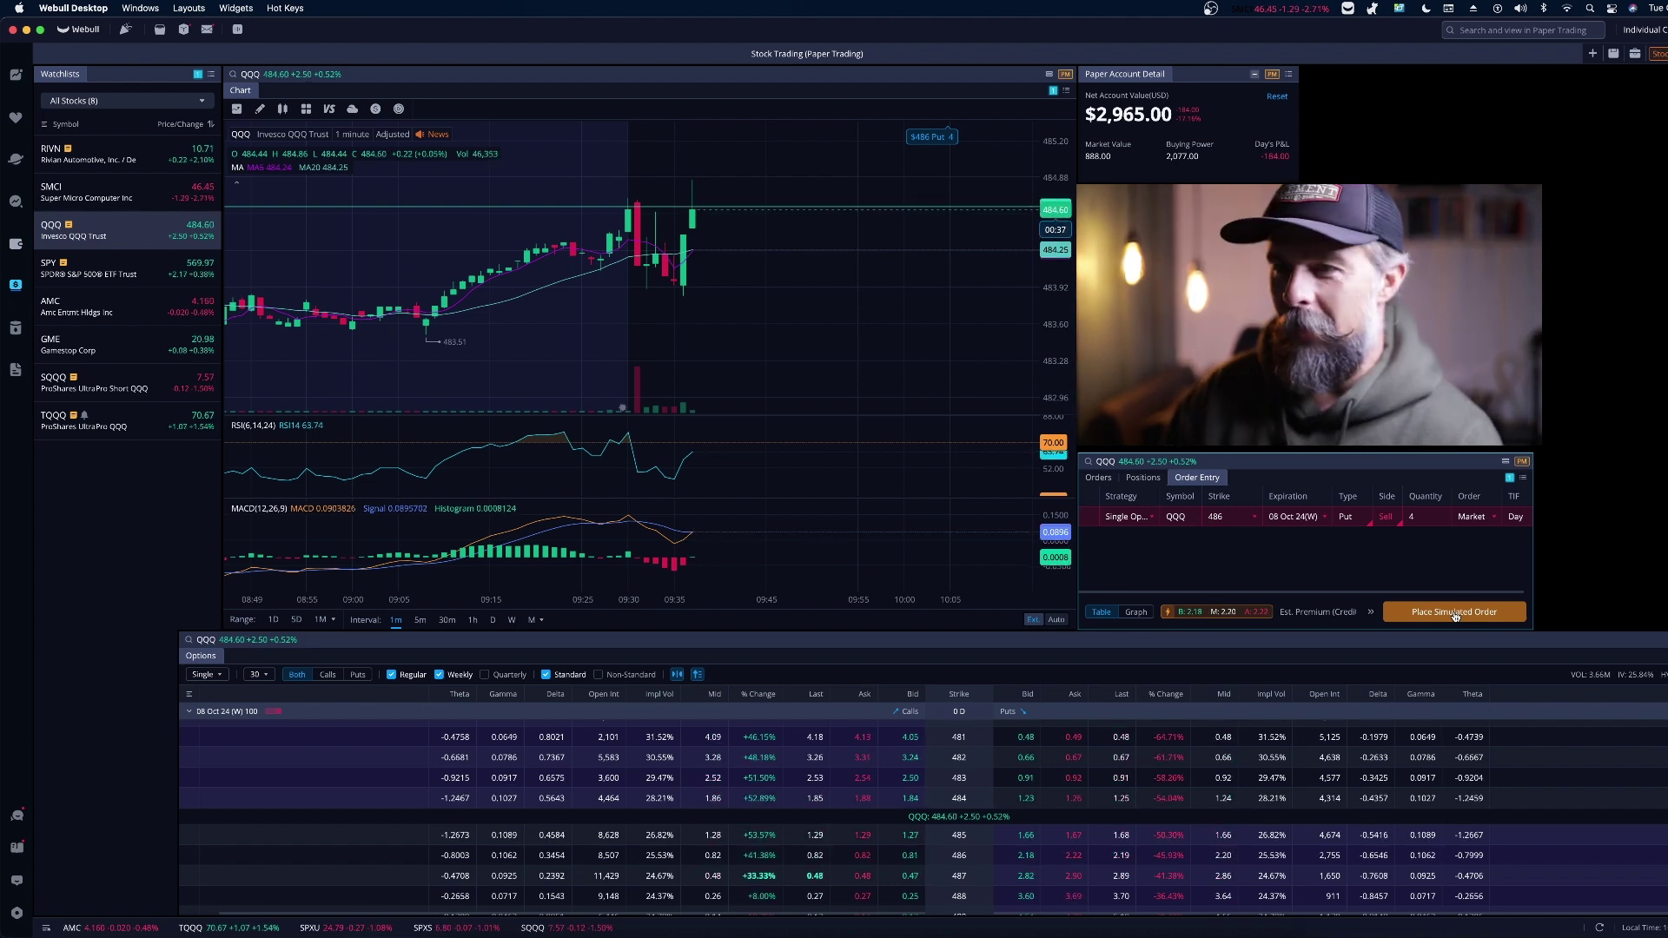
{"action": "left_click", "coordinate": [1455, 614]}
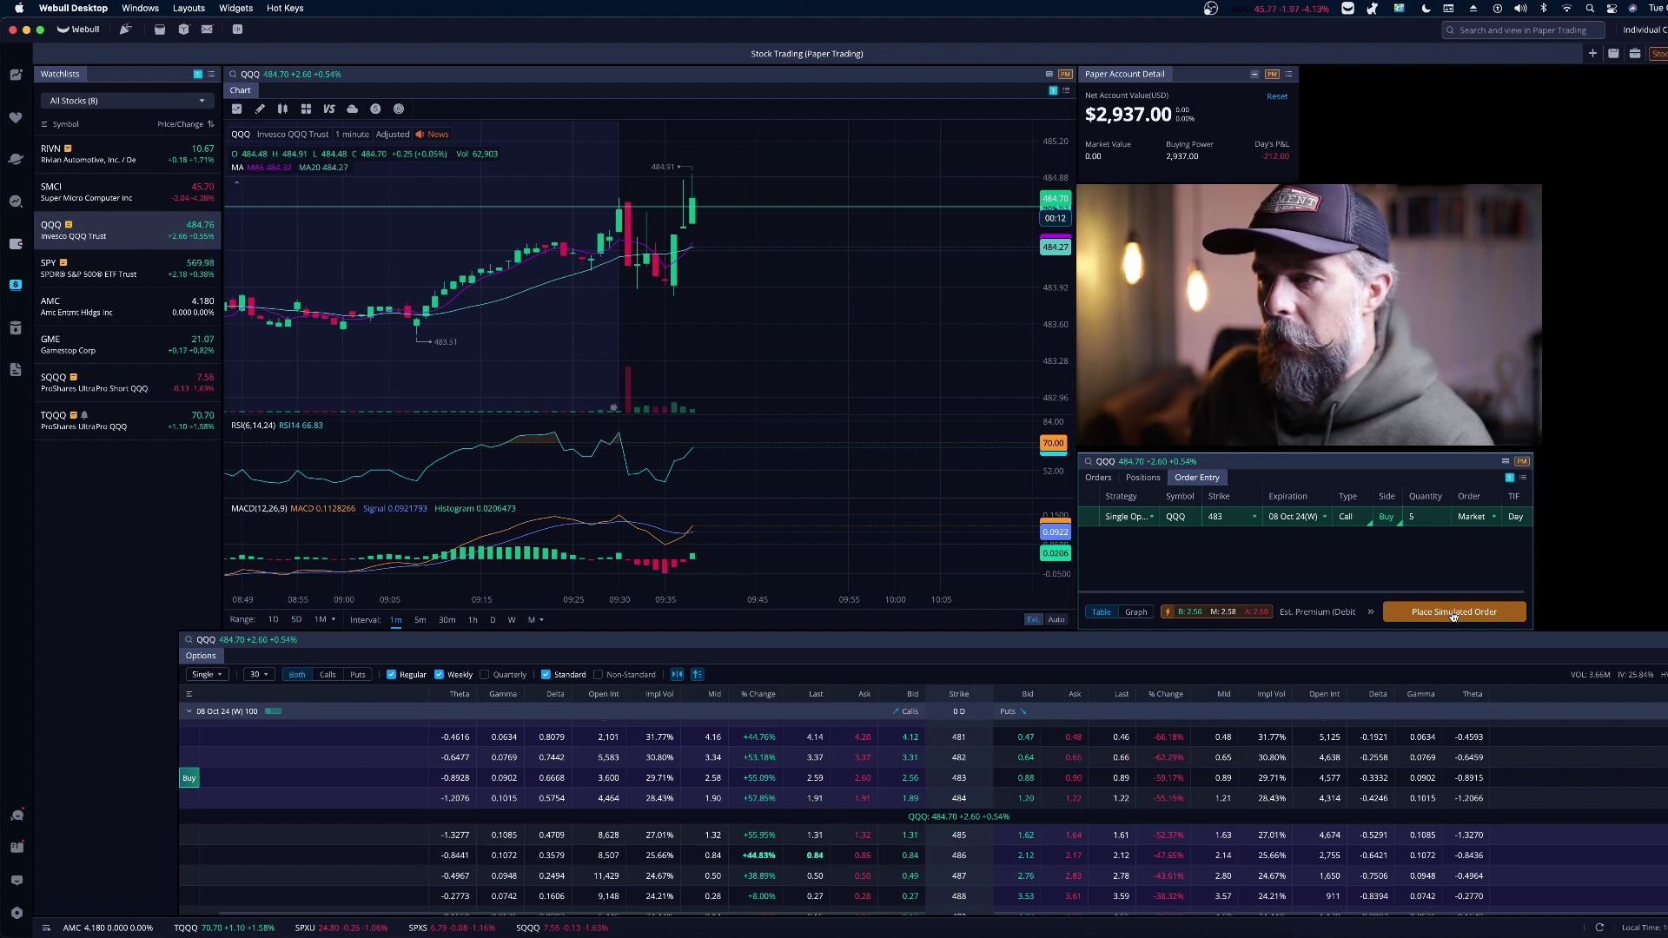
{"action": "left_click", "coordinate": [1454, 613]}
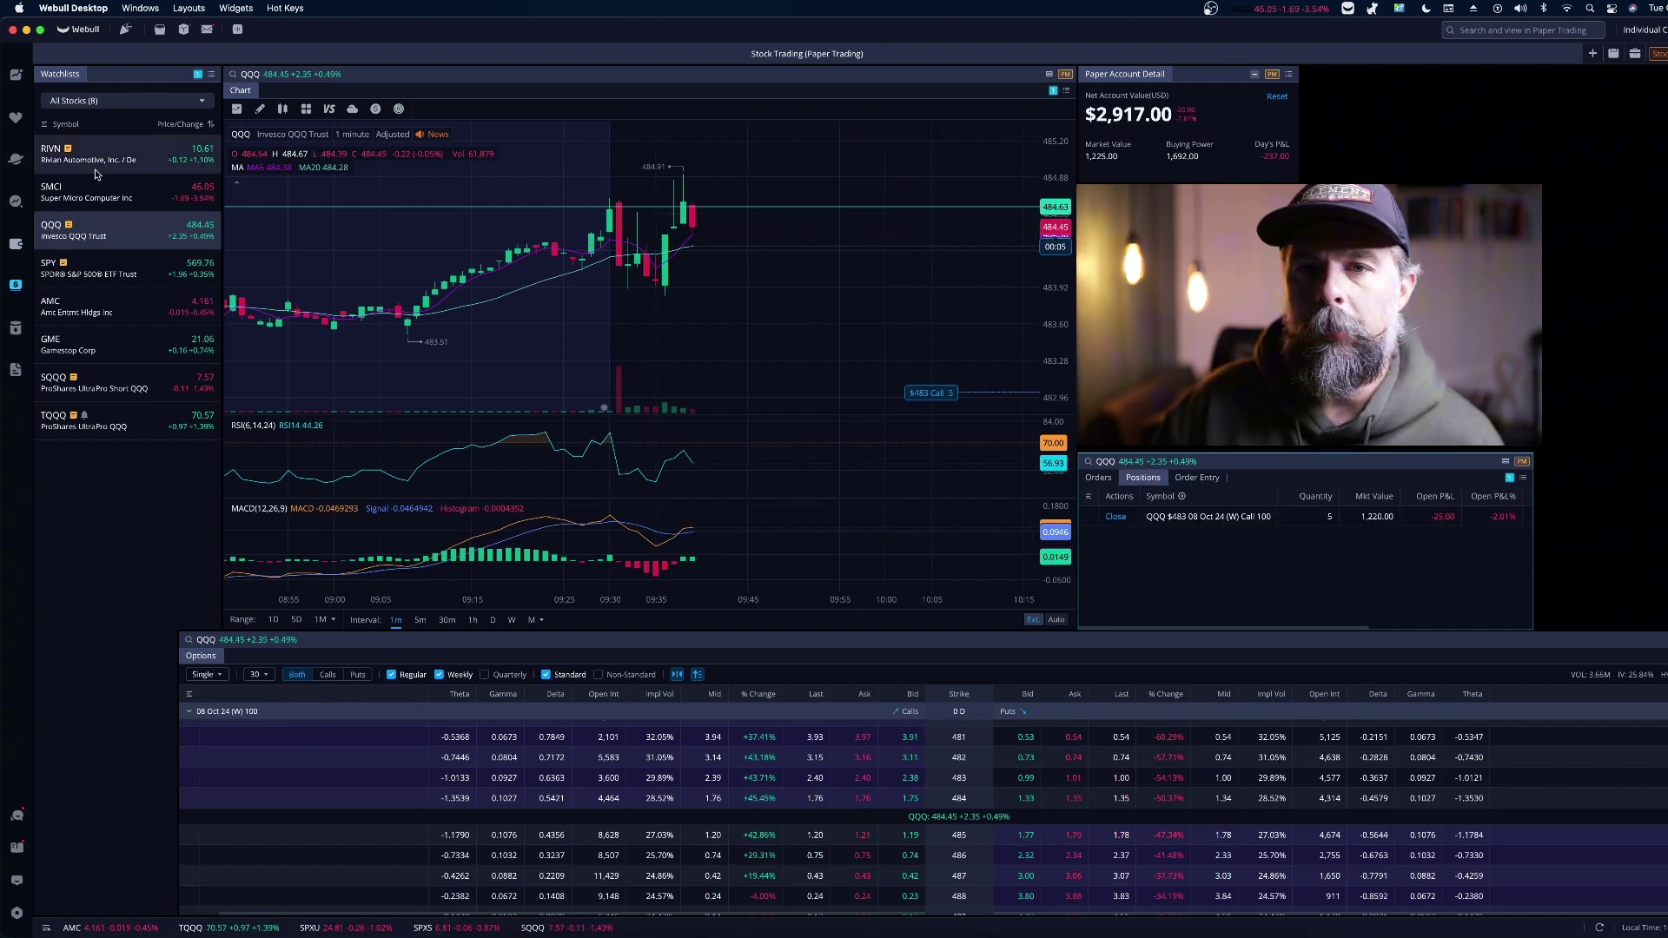
Step: Draw a rising trend line on the 1-minute QQQ chart, starting near the opening high and extending past the latest candle
{"action": "left_click", "coordinate": [259, 109]}
{"action": "left_click", "coordinate": [431, 110]}
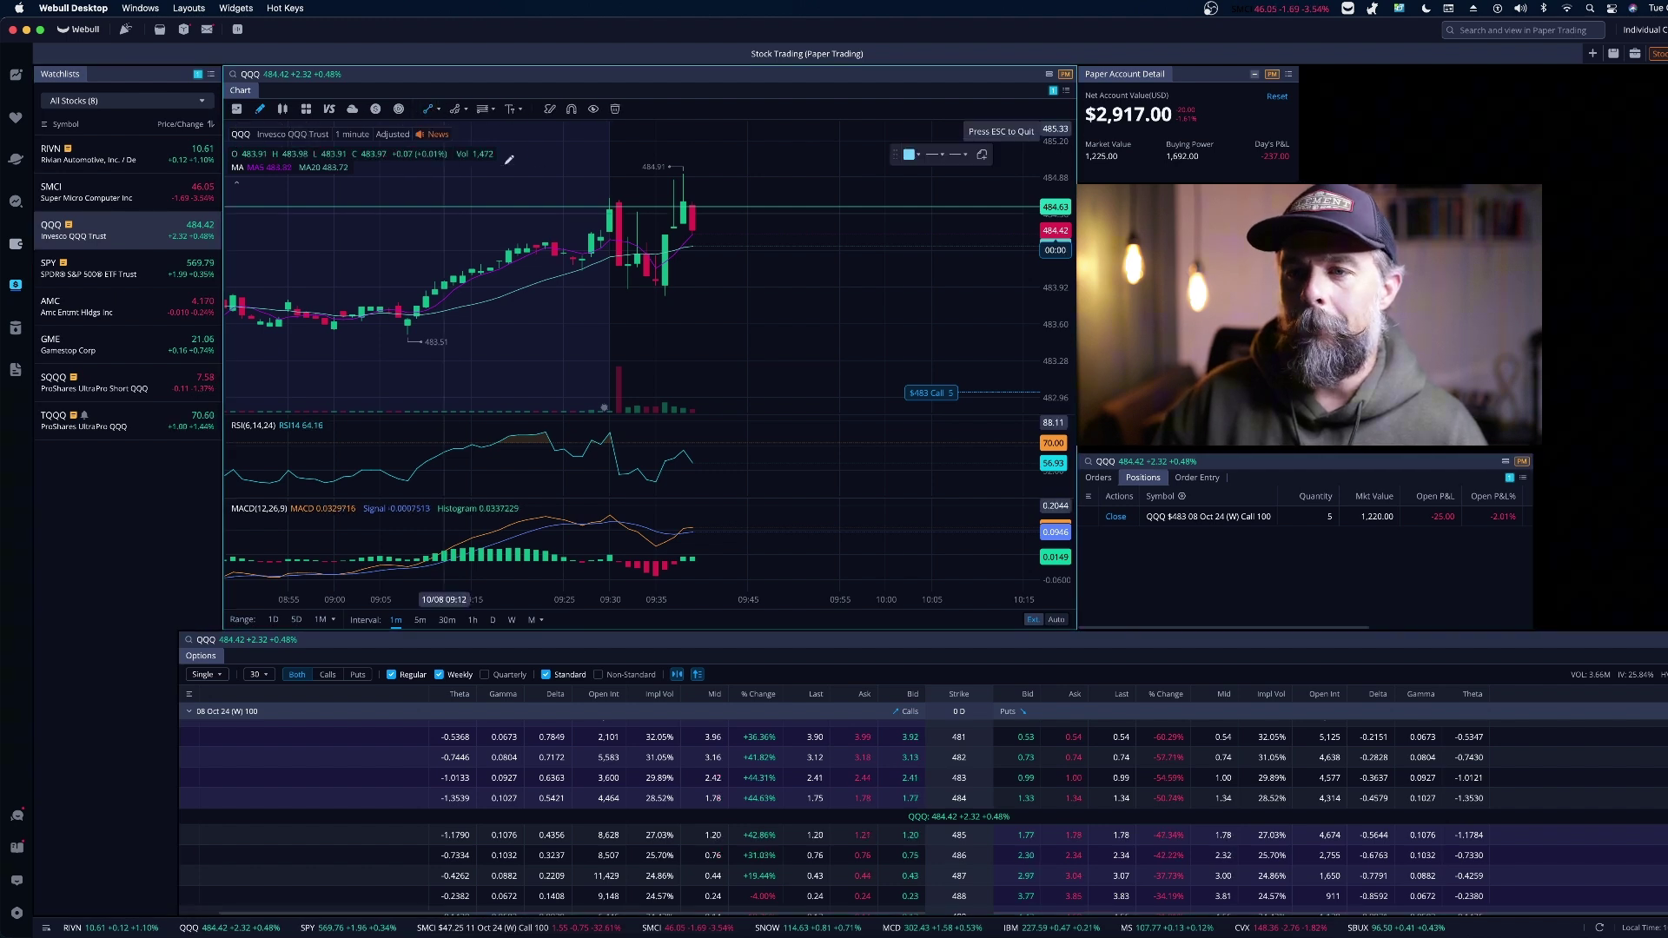
{"action": "left_click", "coordinate": [628, 211]}
{"action": "left_click", "coordinate": [739, 138]}
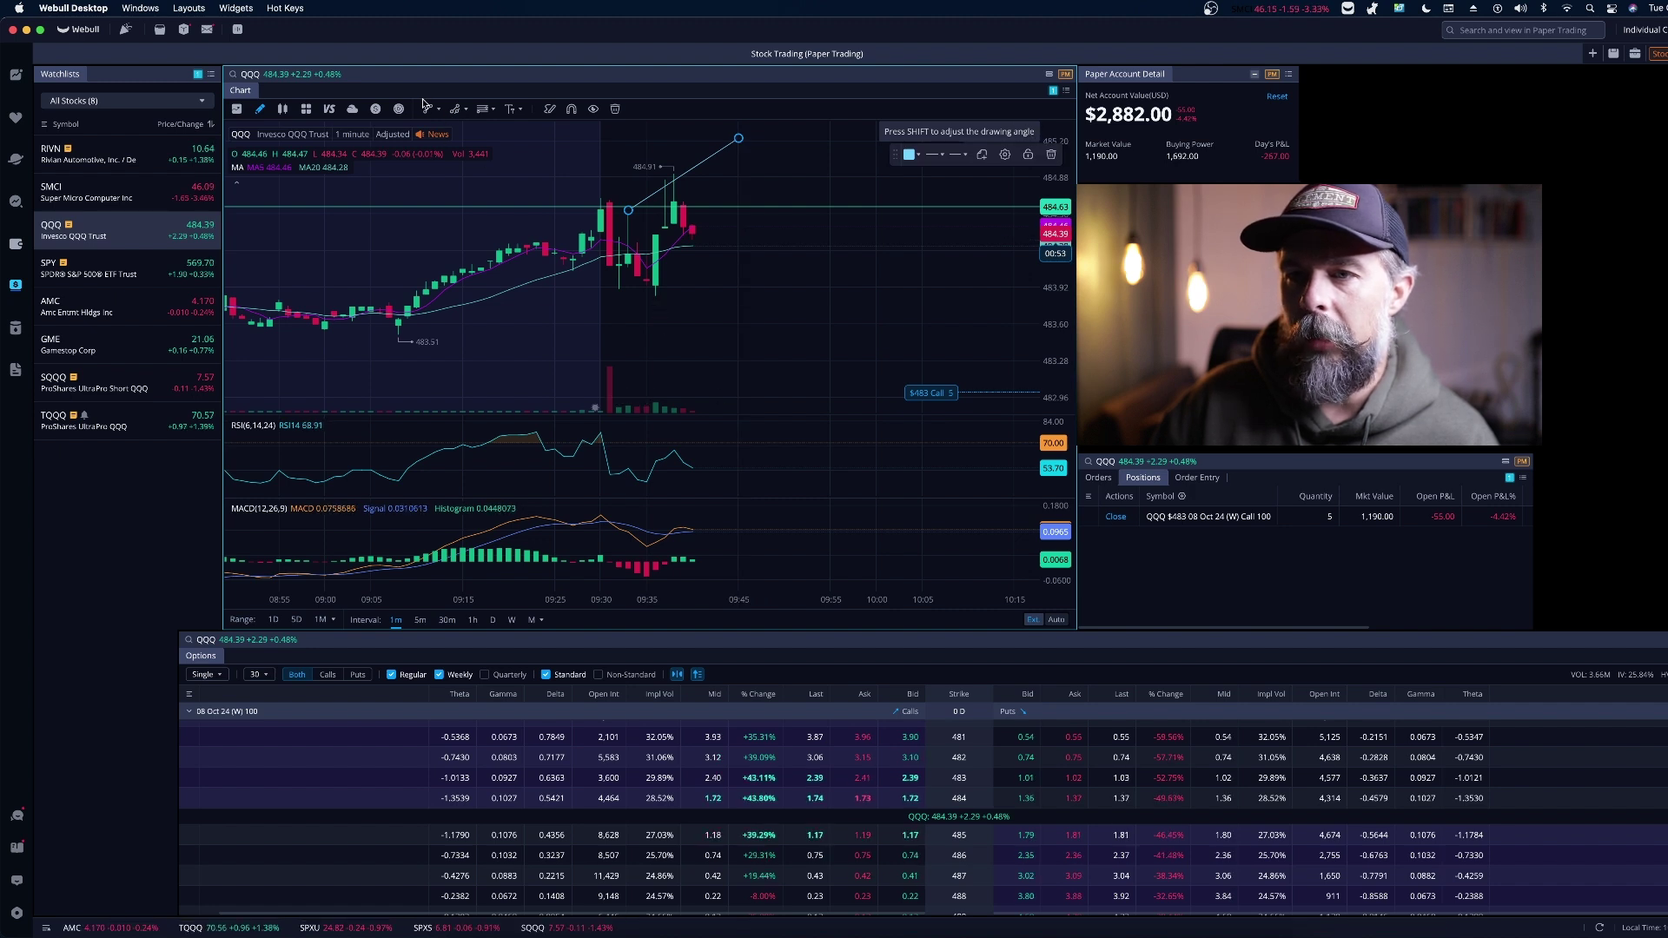
Step: Set the QQQ chart to 5 minutes and inspect the opening candles against the trend lines
{"action": "key", "text": "5"}
{"action": "key", "text": "Return"}
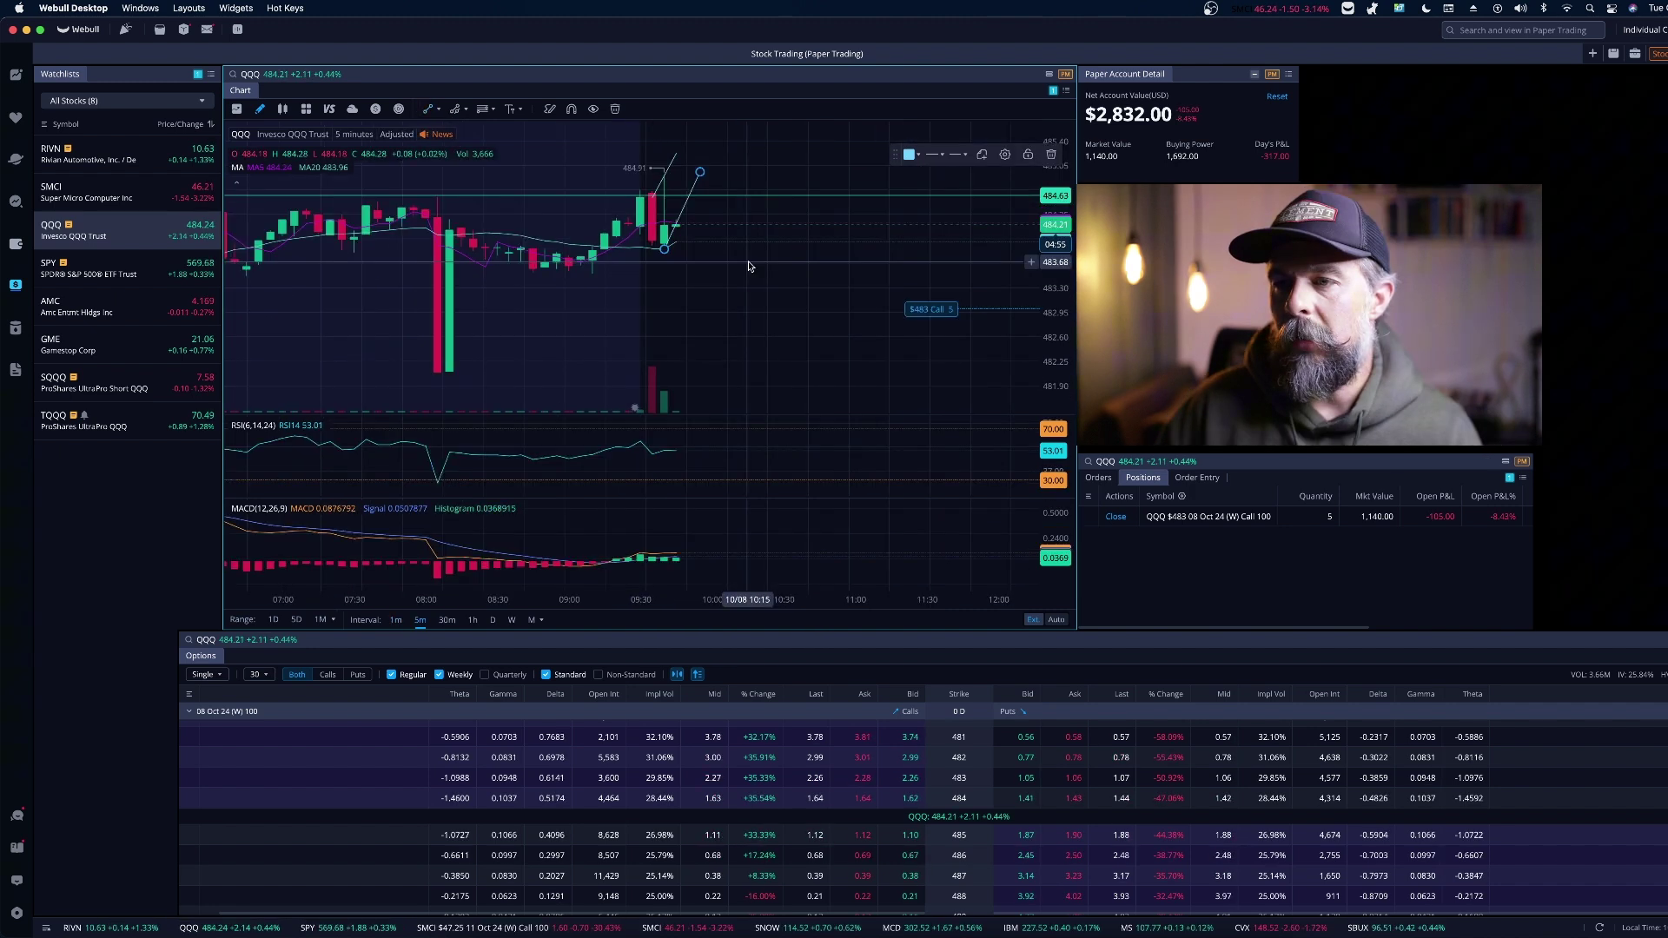
{"action": "scroll", "coordinate": [750, 265], "scroll_direction": "up", "scroll_amount": 5}
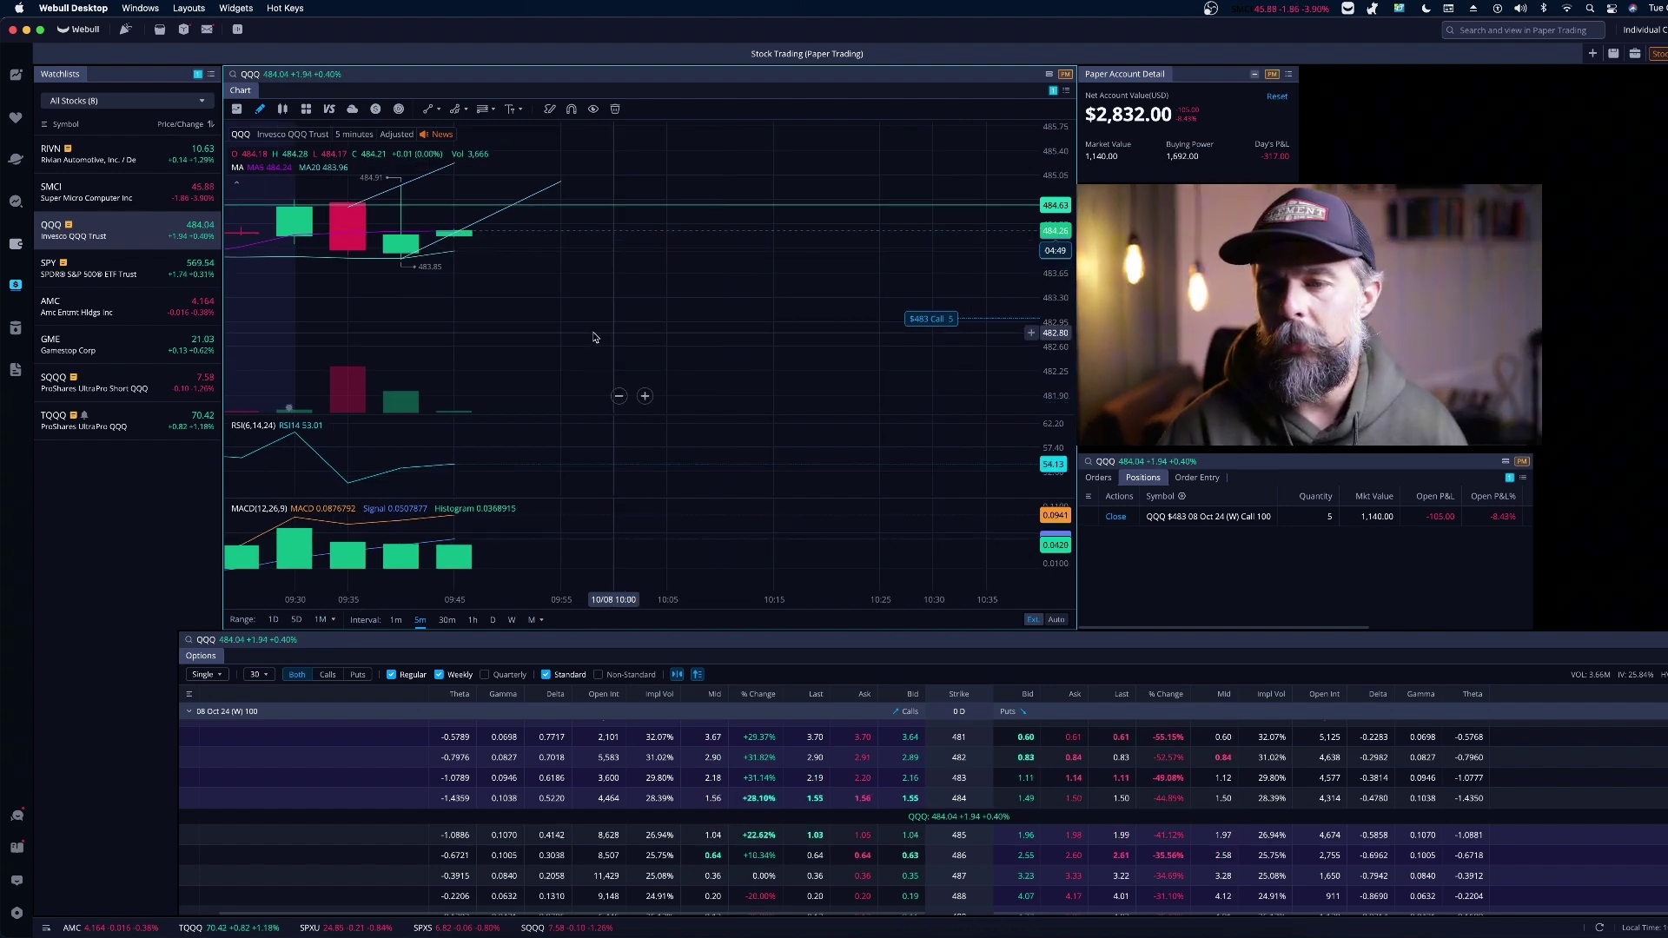
{"action": "scroll", "coordinate": [594, 337], "scroll_direction": "down", "scroll_amount": 1}
{"action": "scroll", "coordinate": [593, 337], "scroll_direction": "down", "scroll_amount": 2}
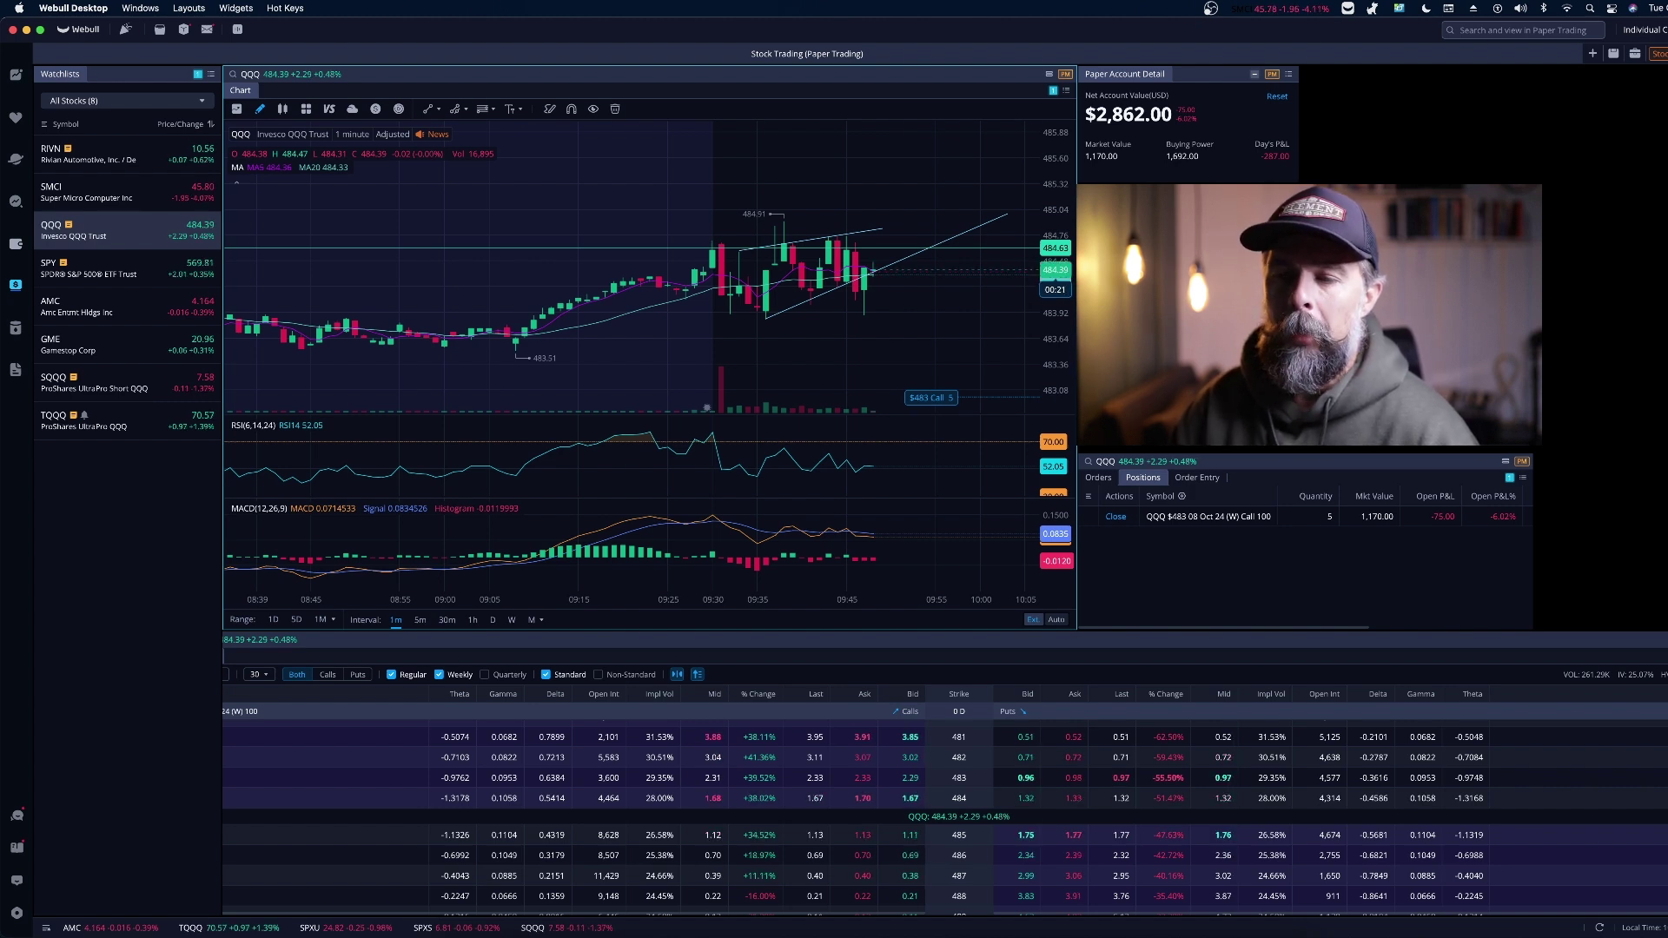
Step: Show QQQ on the 5-minute interval and compare the October 7 price action with the current session around the horizontal levels
{"action": "left_click", "coordinate": [420, 619]}
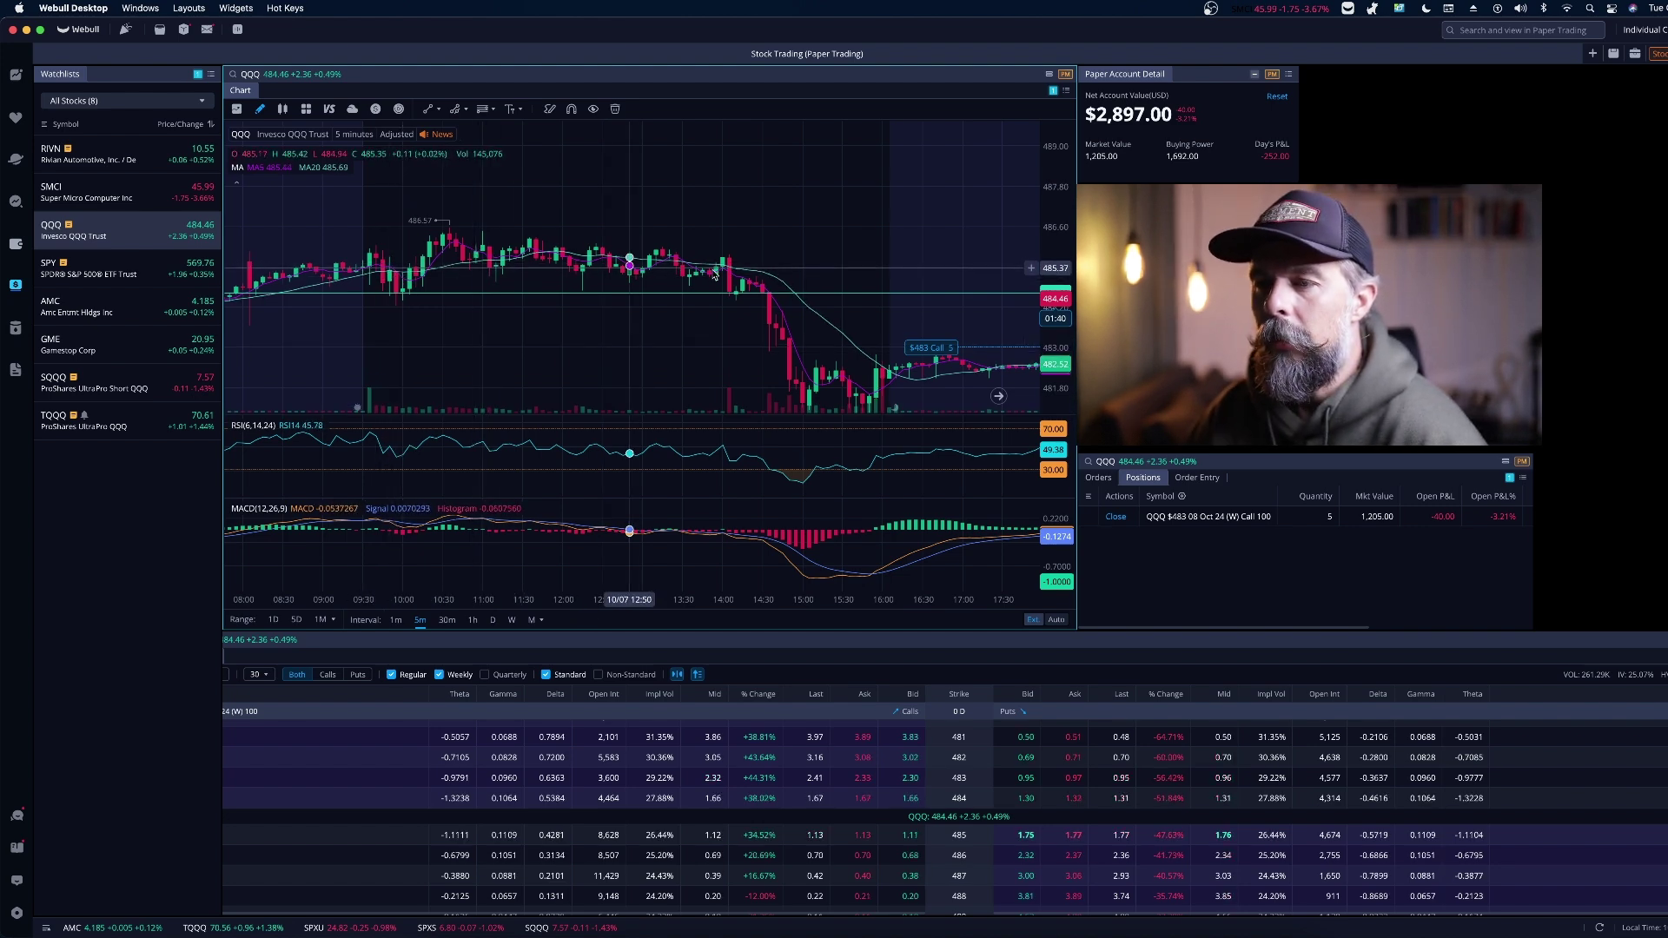
{"action": "scroll", "coordinate": [780, 350], "scroll_direction": "right", "scroll_amount": 5}
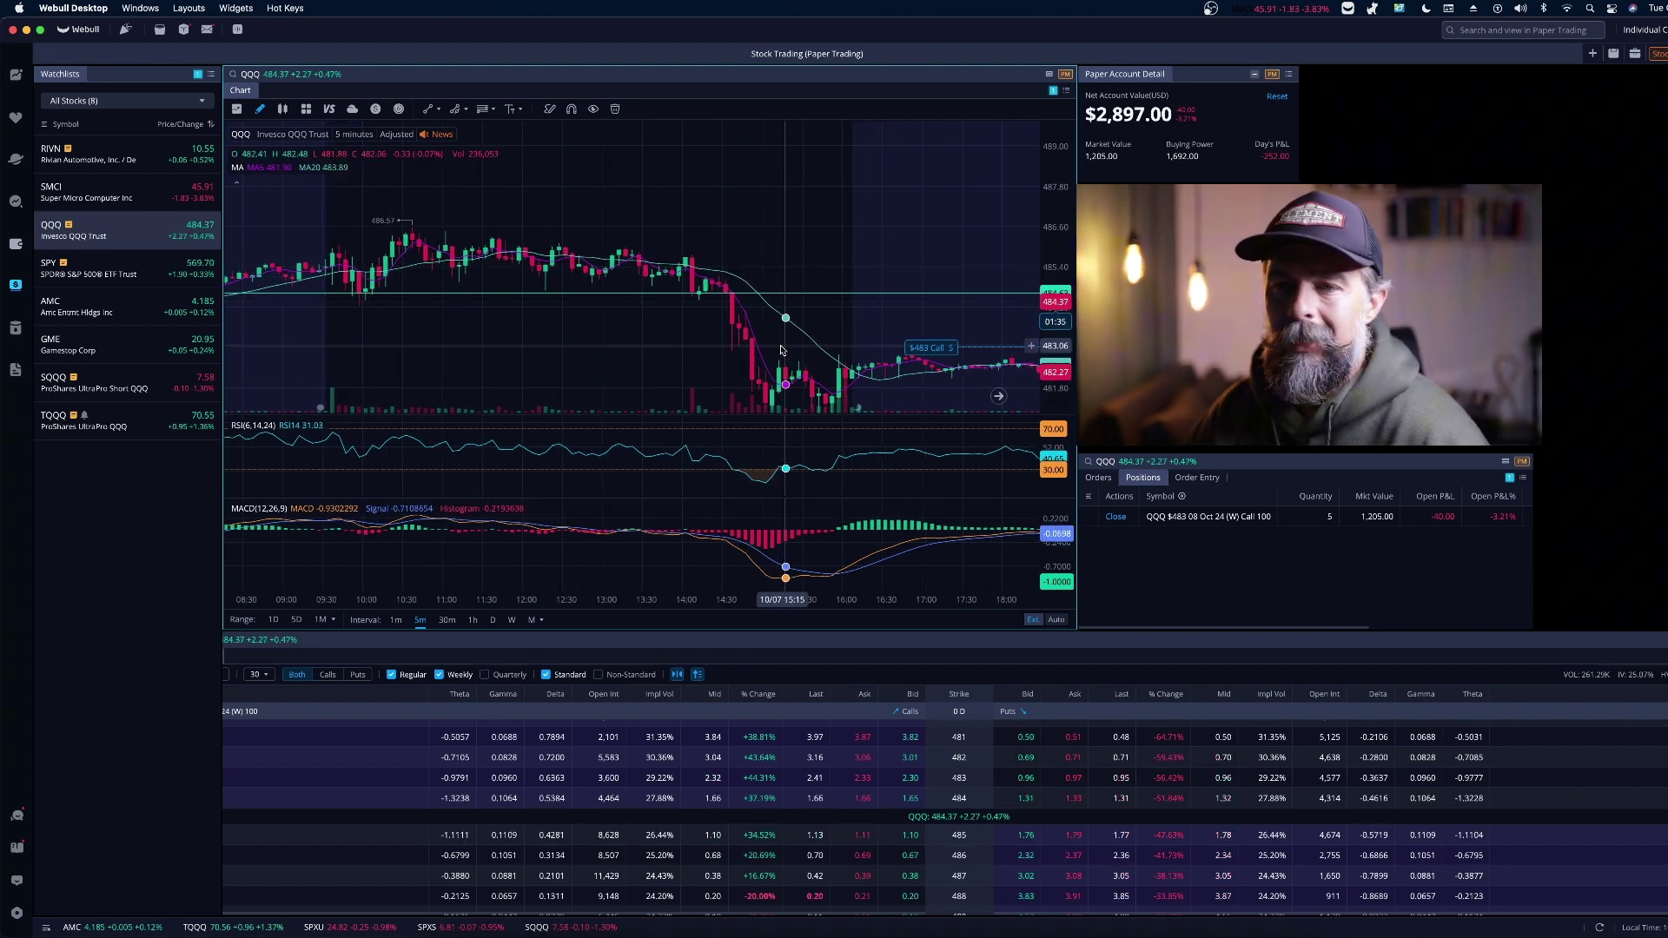
{"action": "scroll", "coordinate": [780, 351], "scroll_direction": "right", "scroll_amount": 10}
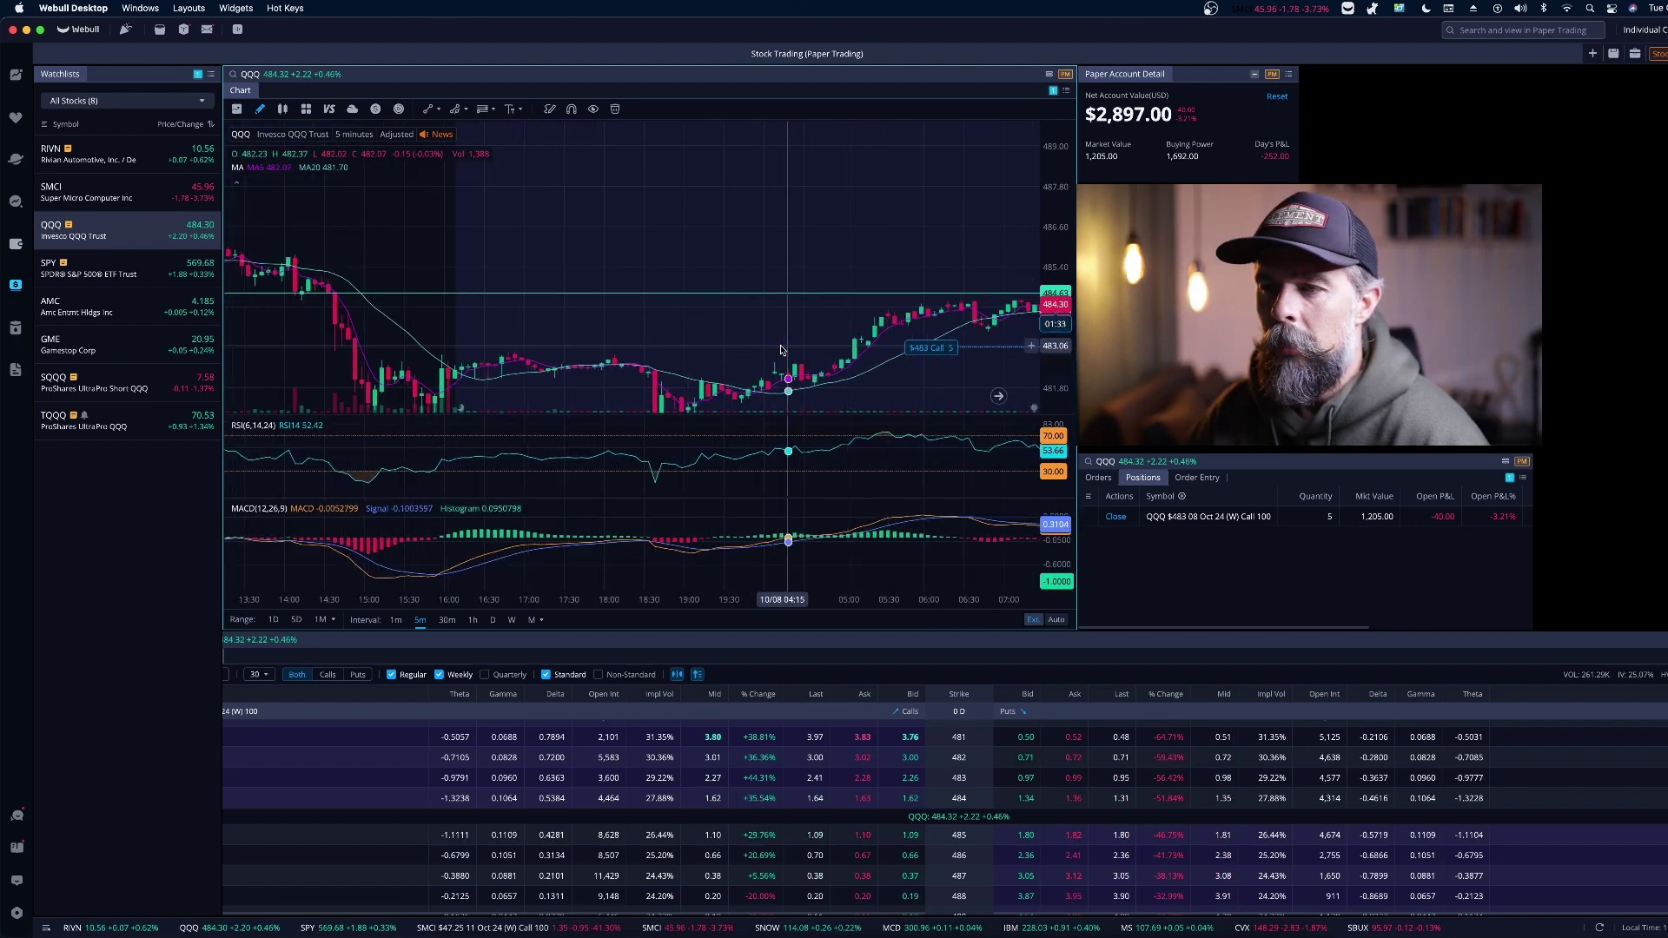
{"action": "scroll", "coordinate": [756, 306], "scroll_direction": "left", "scroll_amount": 10}
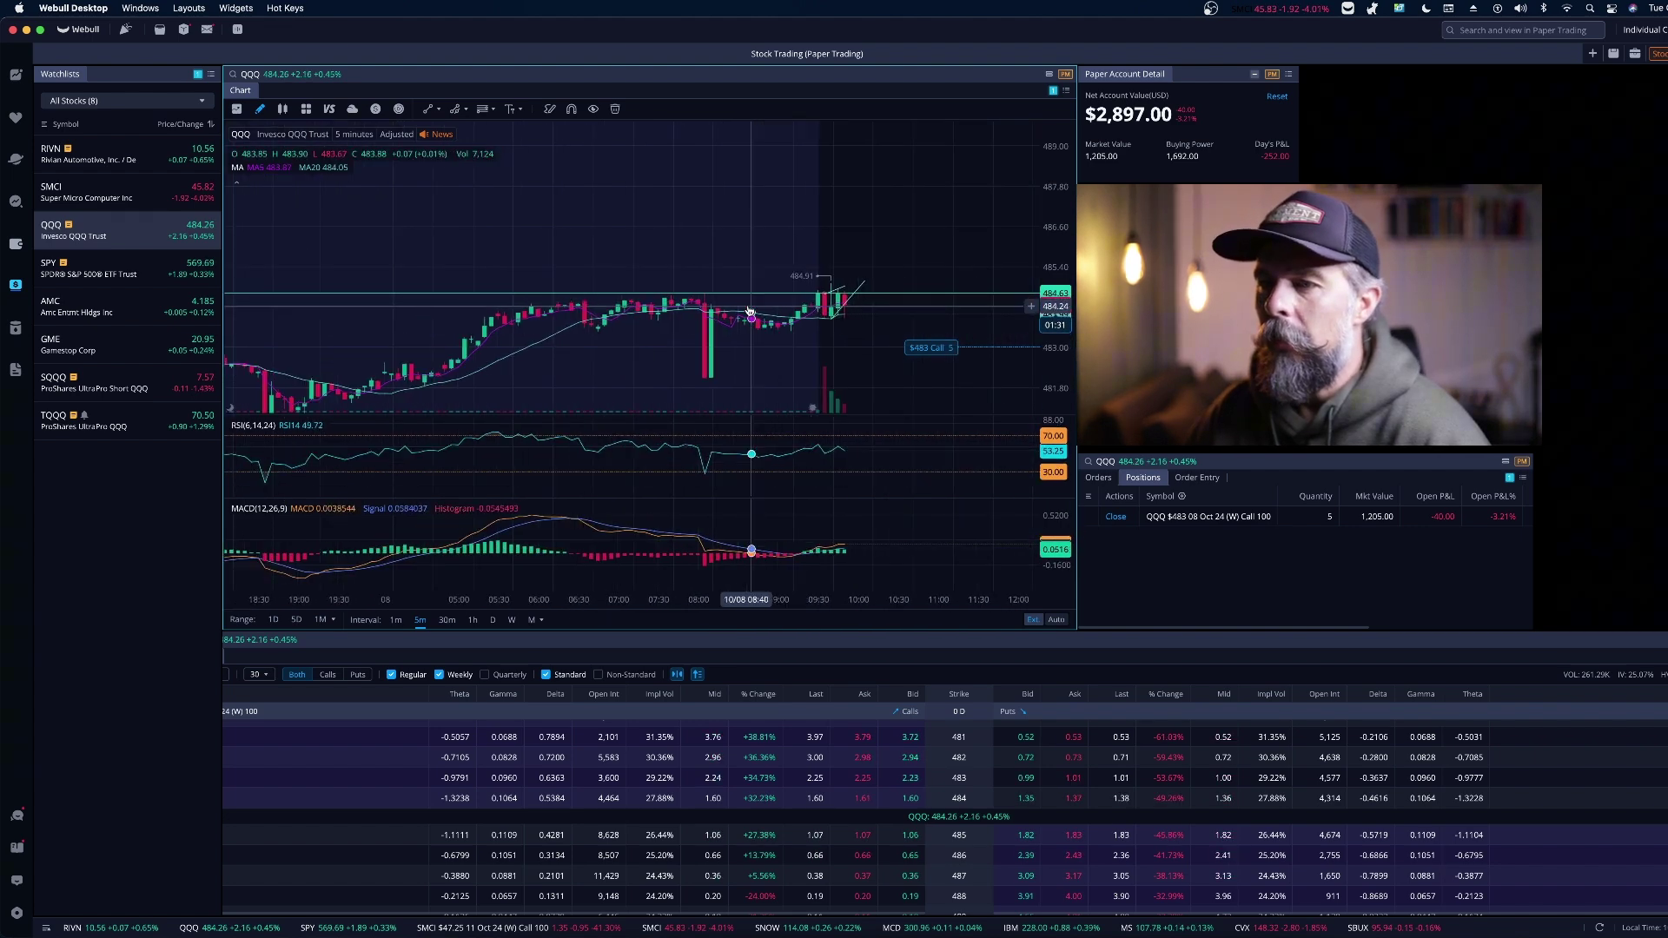
{"action": "scroll", "coordinate": [408, 263], "scroll_direction": "left", "scroll_amount": 8}
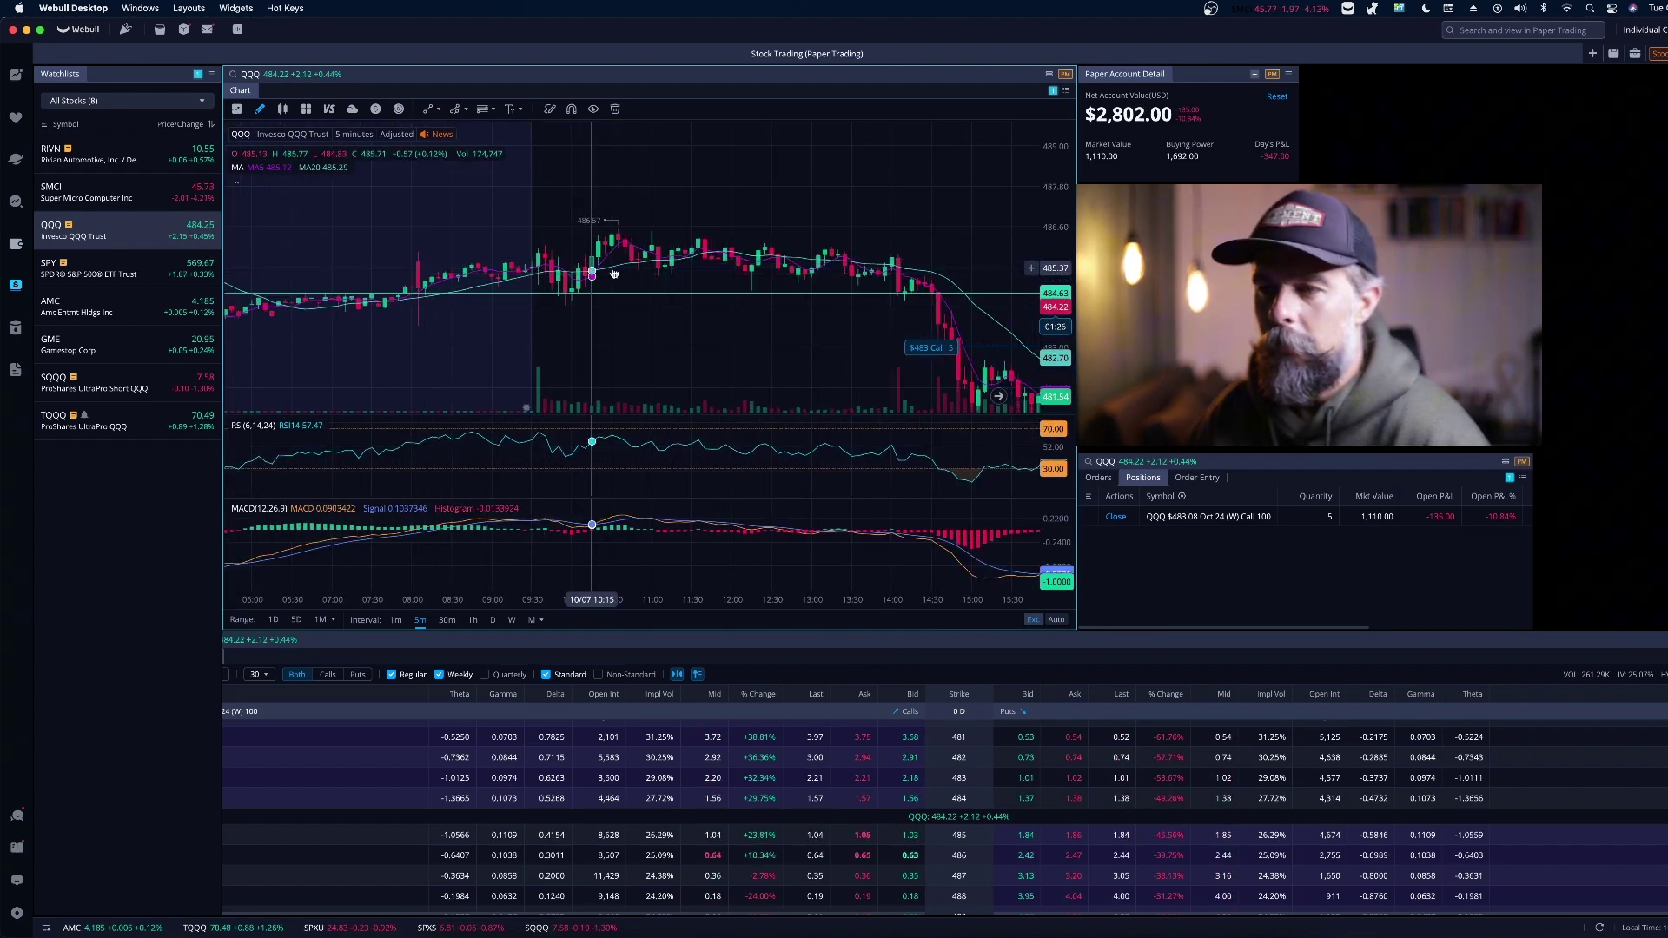
{"action": "scroll", "coordinate": [846, 286], "scroll_direction": "right", "scroll_amount": 8}
{"action": "scroll", "coordinate": [847, 285], "scroll_direction": "right", "scroll_amount": 10}
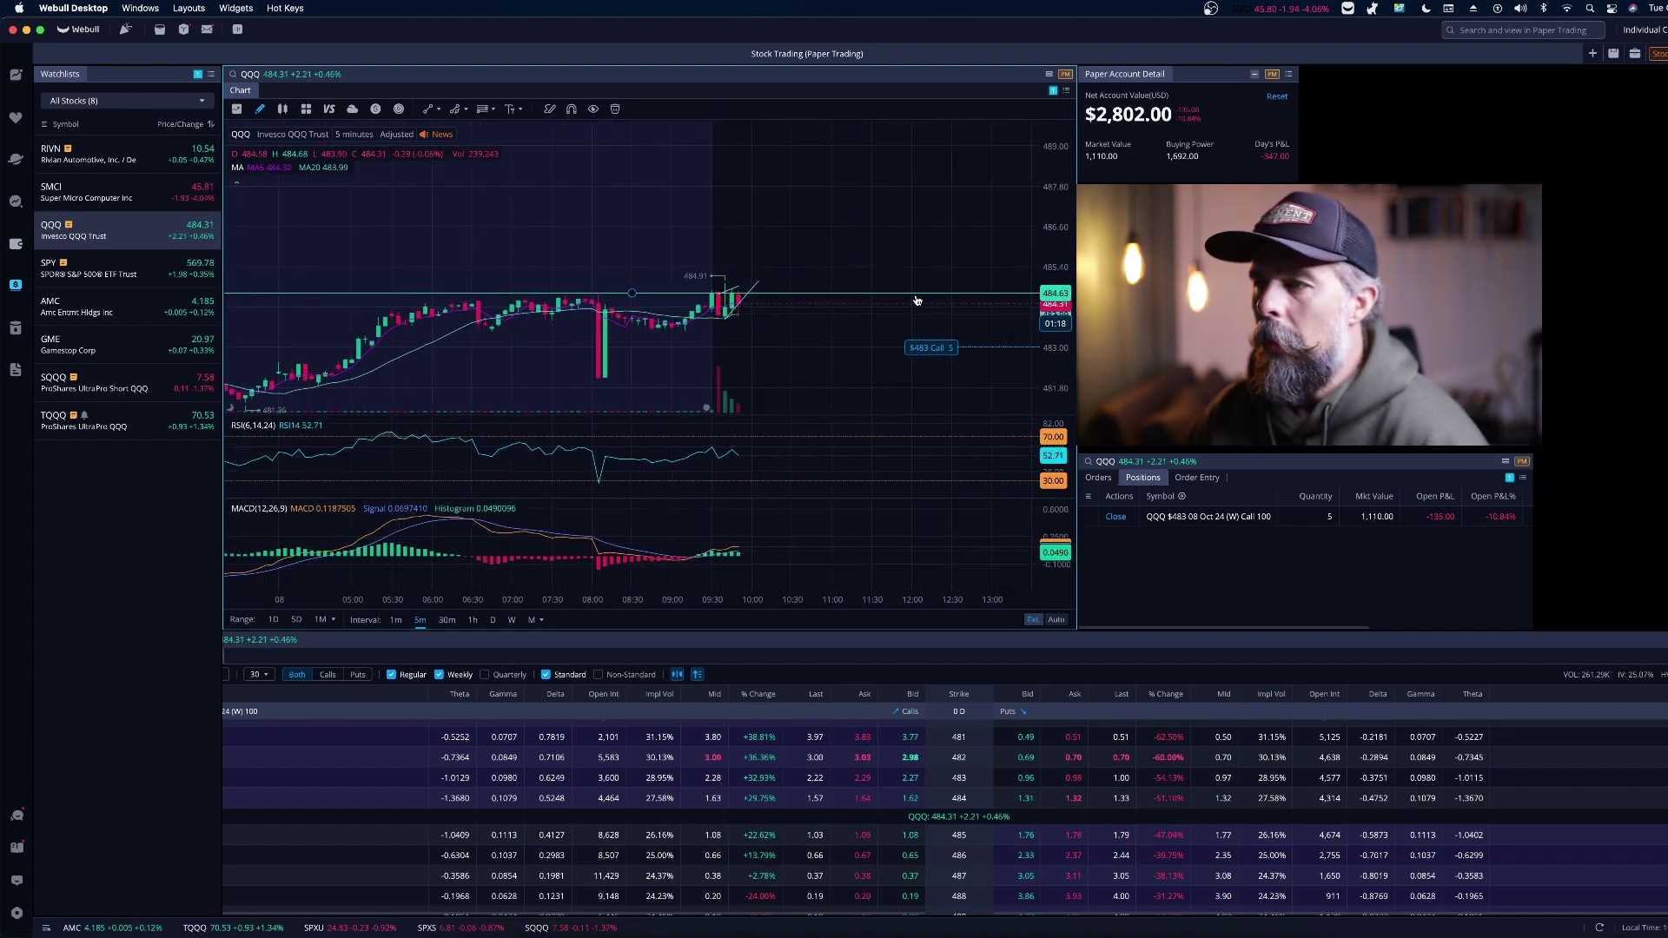
{"action": "scroll", "coordinate": [808, 309], "scroll_direction": "up", "scroll_amount": 5}
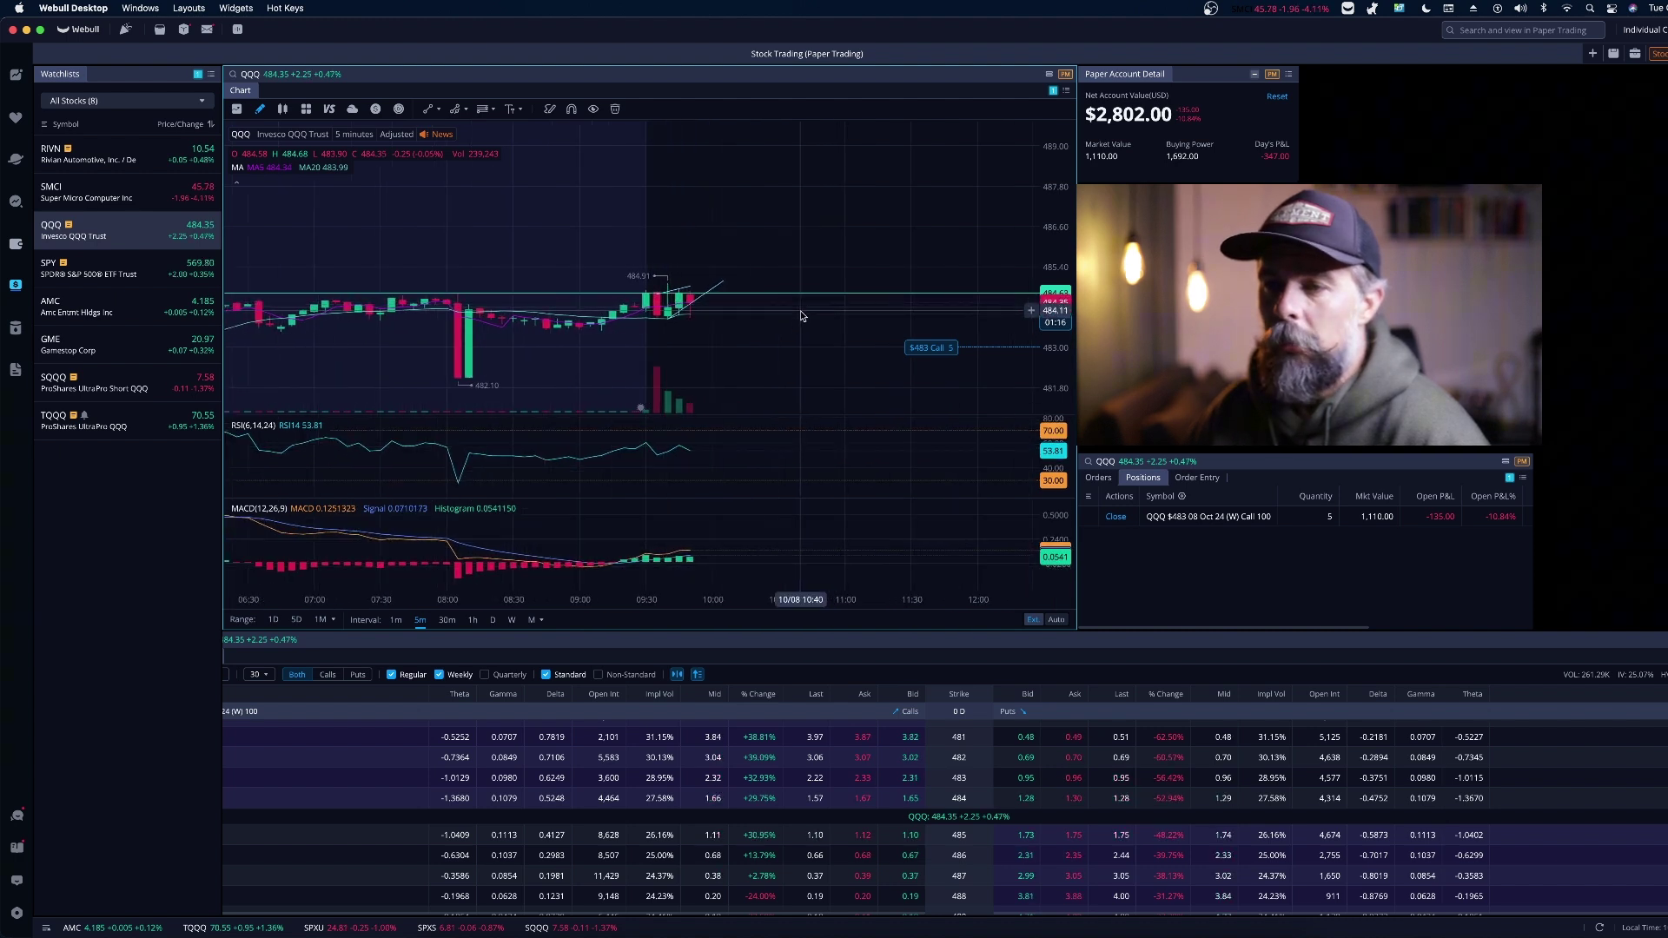
{"action": "left_click_drag", "start_coordinate": [1048, 178], "coordinate": [1048, 146]}
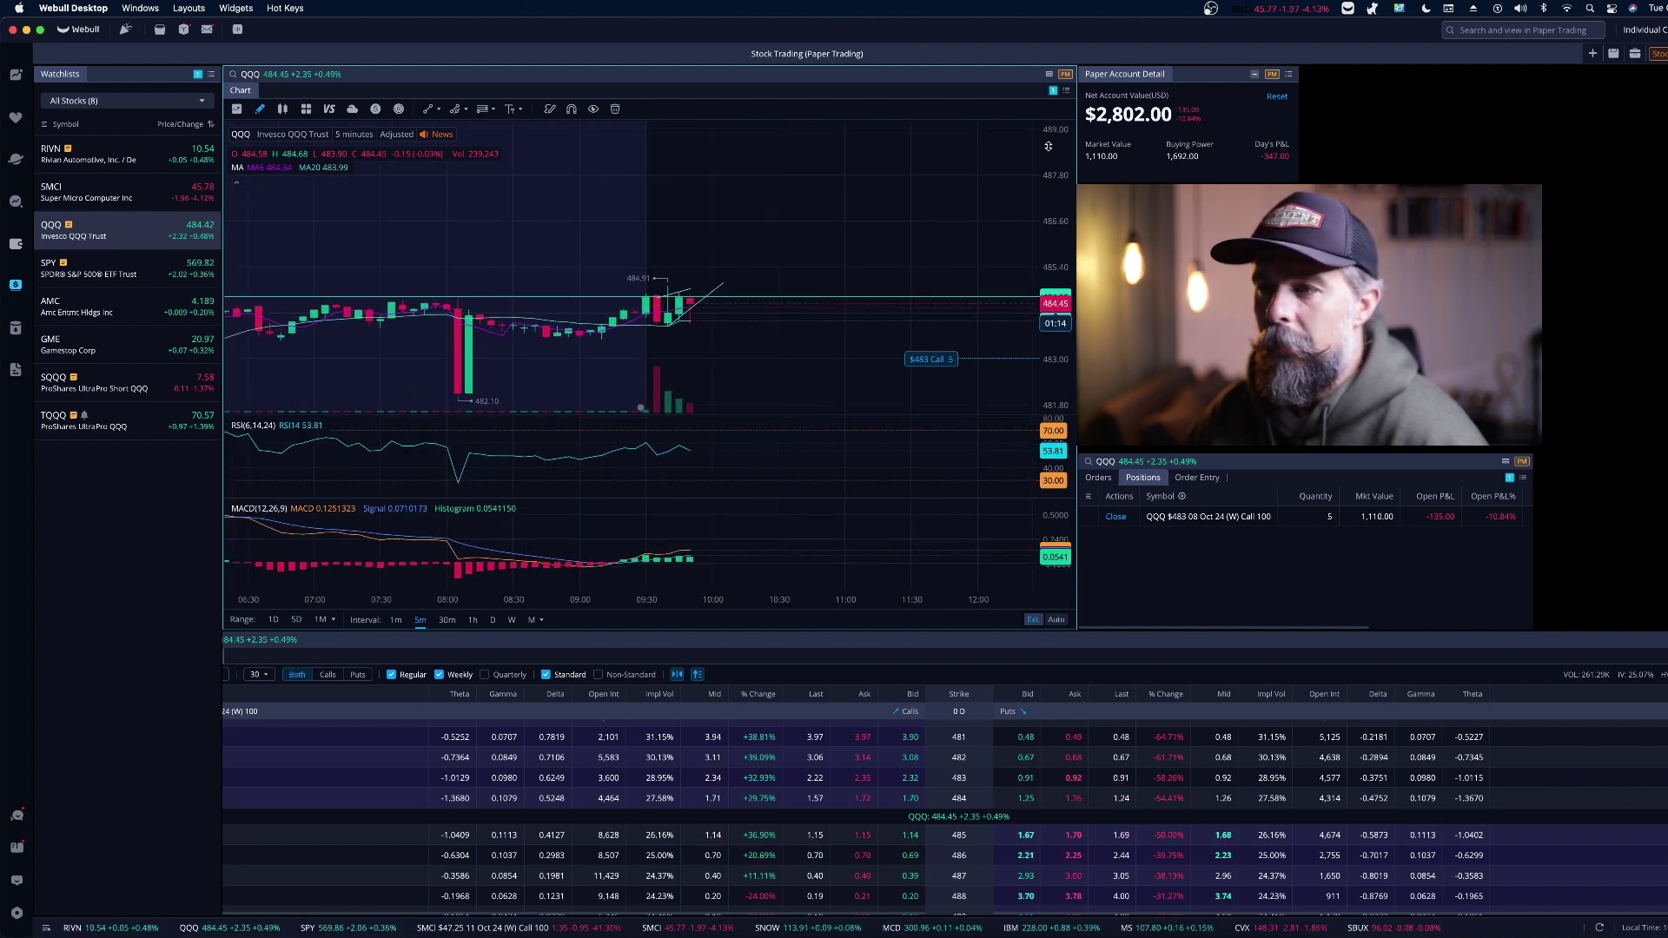
{"action": "double_click", "coordinate": [1049, 179]}
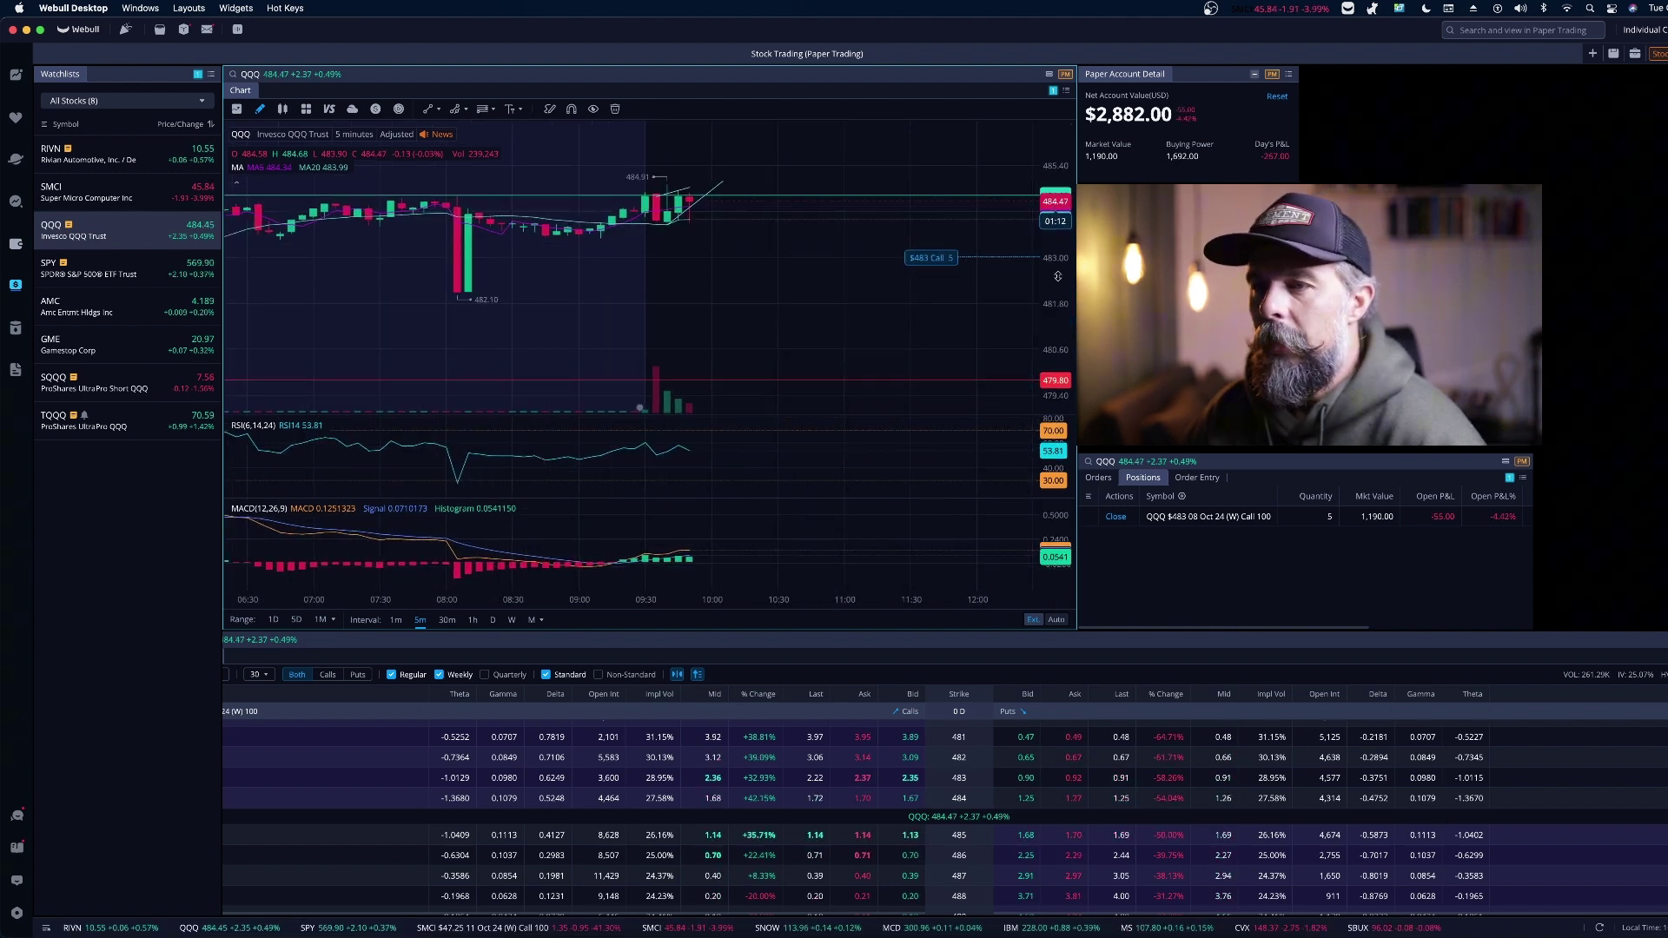
Step: Return the QQQ chart to the 1-minute interval and frame the breakout above the trend channel
{"action": "key", "text": "1"}
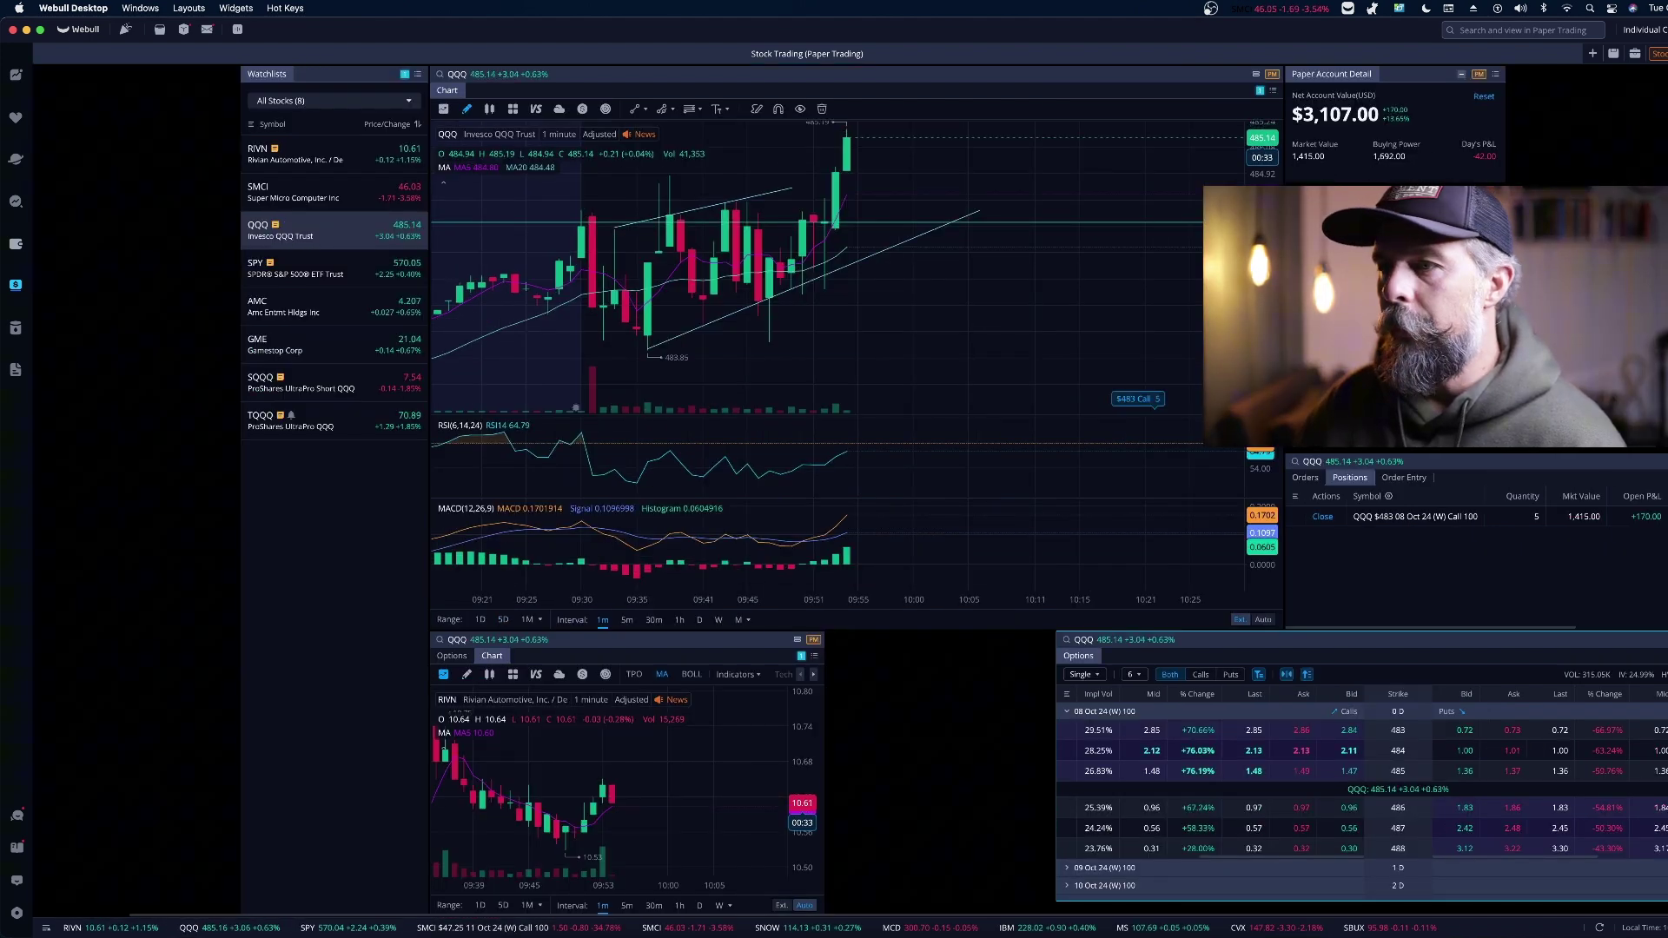
{"action": "scroll", "coordinate": [999, 268], "scroll_direction": "up", "scroll_amount": 3}
{"action": "scroll", "coordinate": [1002, 267], "scroll_direction": "down", "scroll_amount": 3}
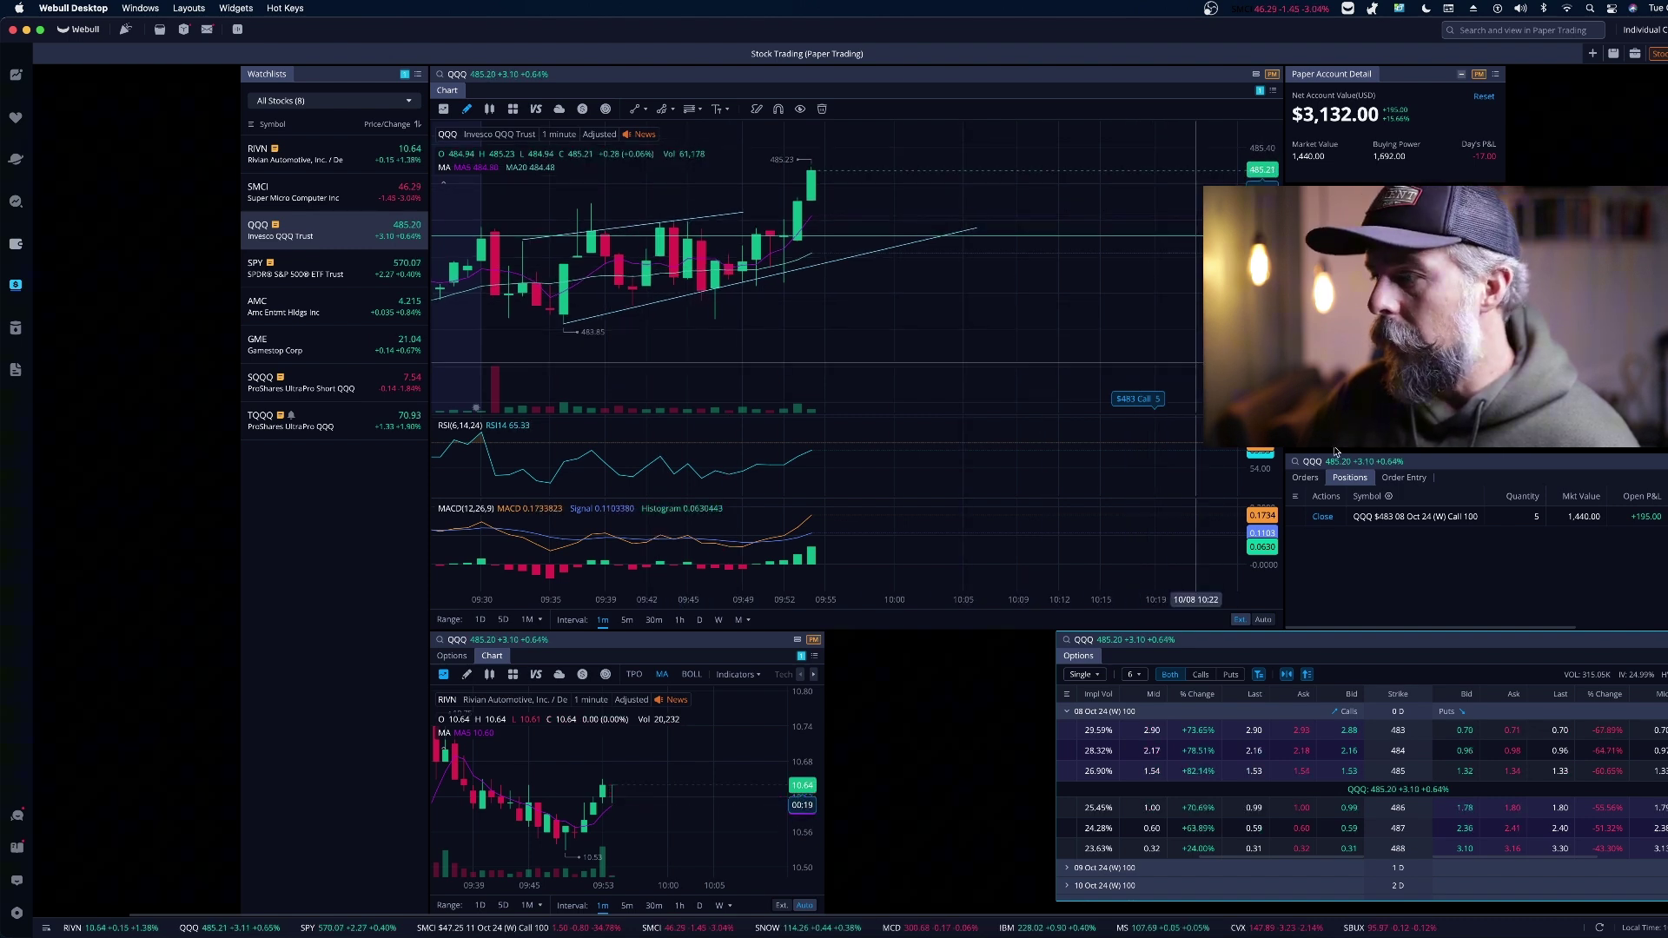
Step: Close the position of five QQQ $483 calls expiring 08 Oct 24 with a simulated market sell order
{"action": "left_click", "coordinate": [1322, 516]}
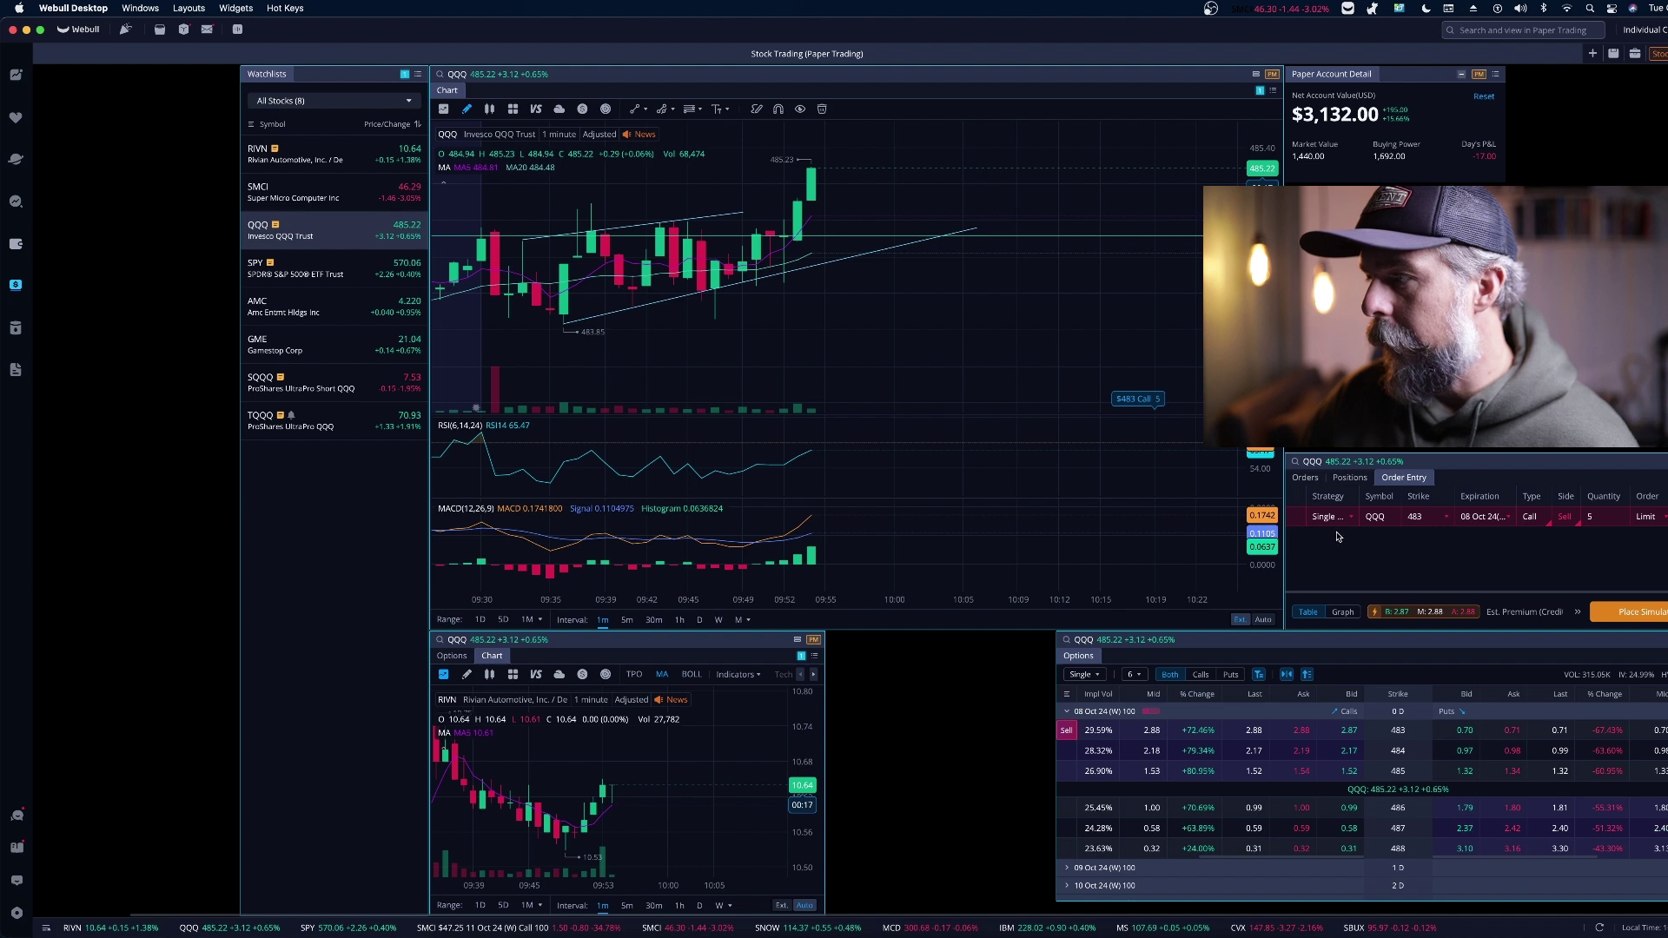
{"action": "left_click", "coordinate": [1648, 516]}
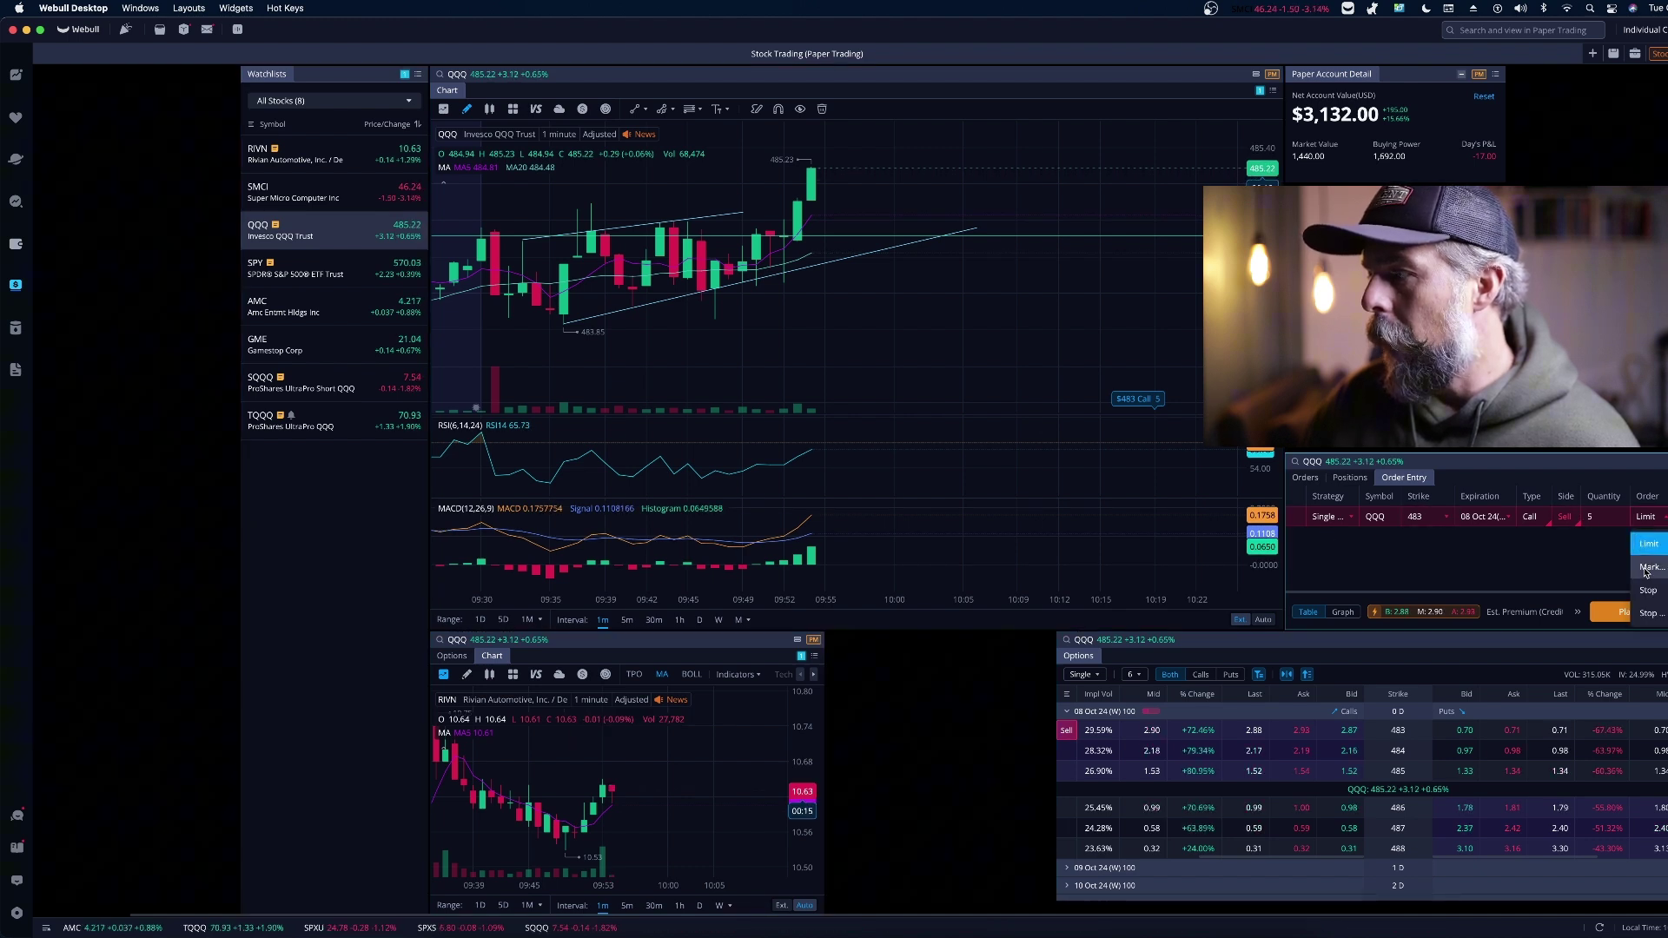
{"action": "left_click", "coordinate": [1647, 567]}
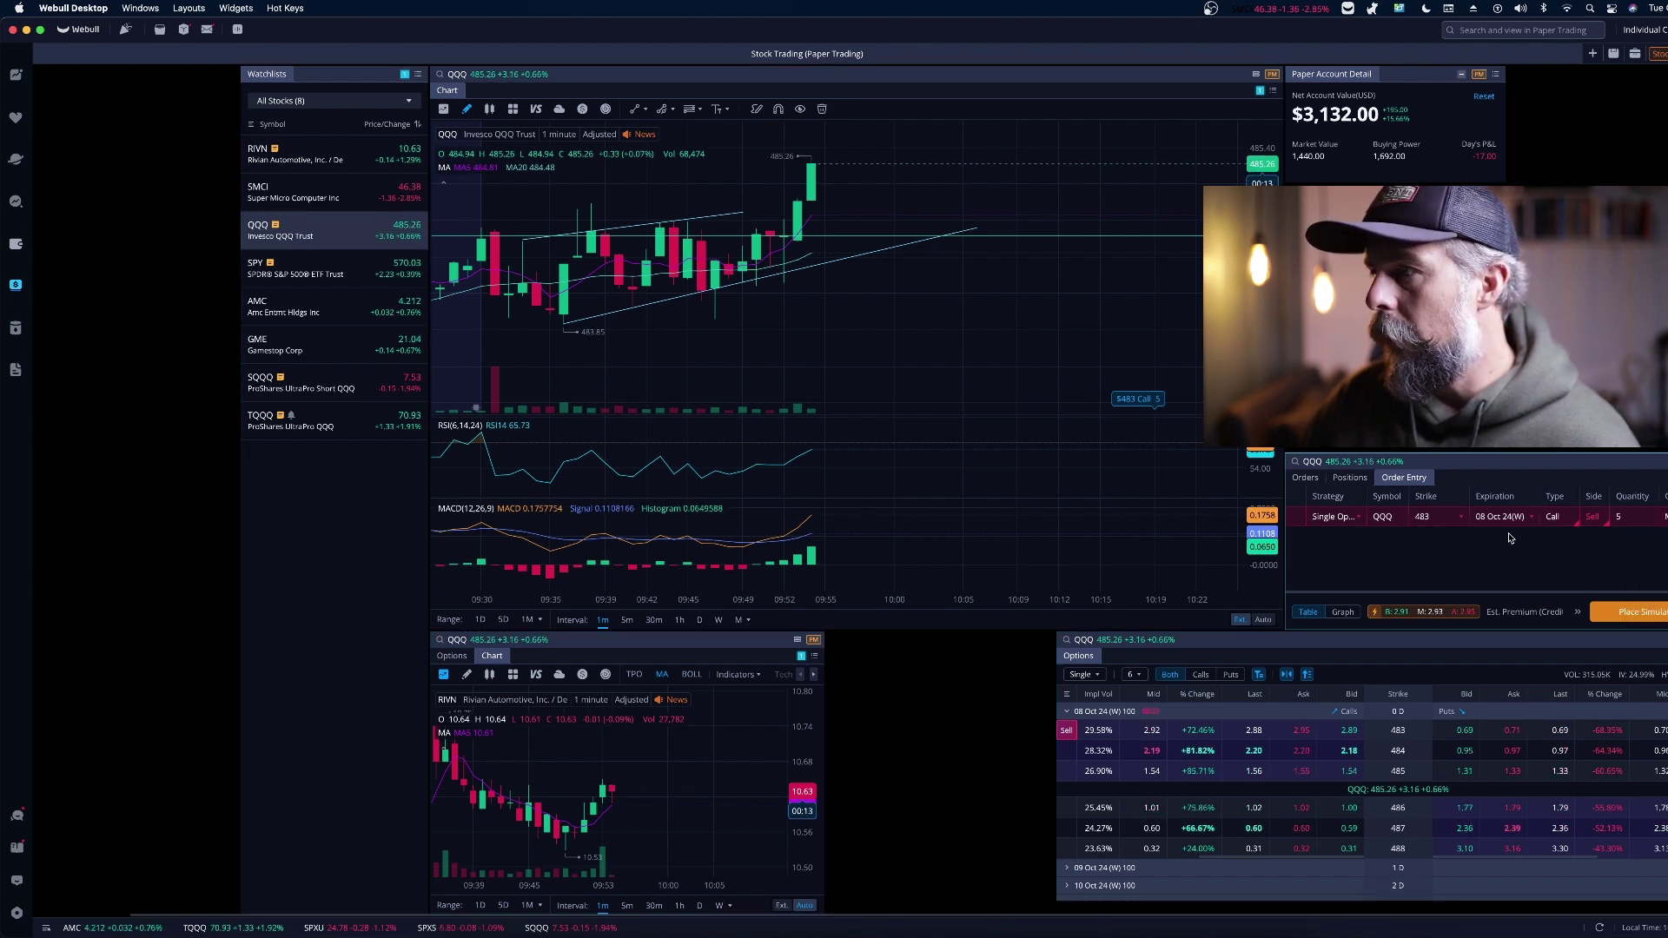
{"action": "left_click", "coordinate": [1638, 614]}
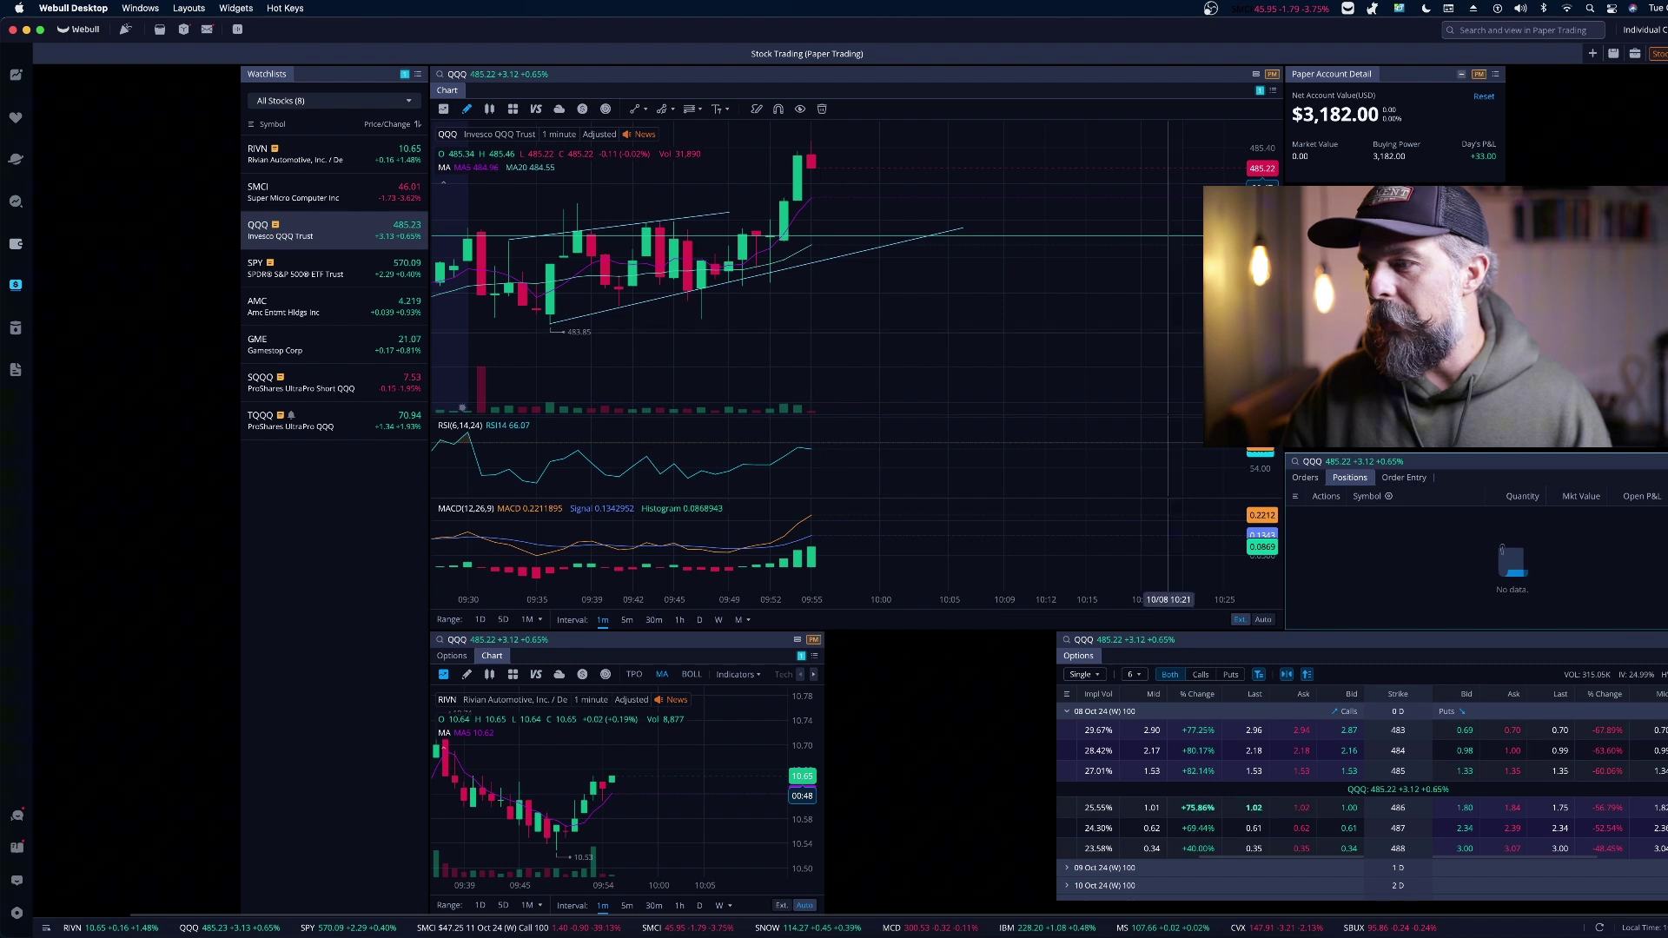
Step: Set up a market order to buy six QQQ $486 puts expiring 08 Oct 24
{"action": "left_click", "coordinate": [1511, 819]}
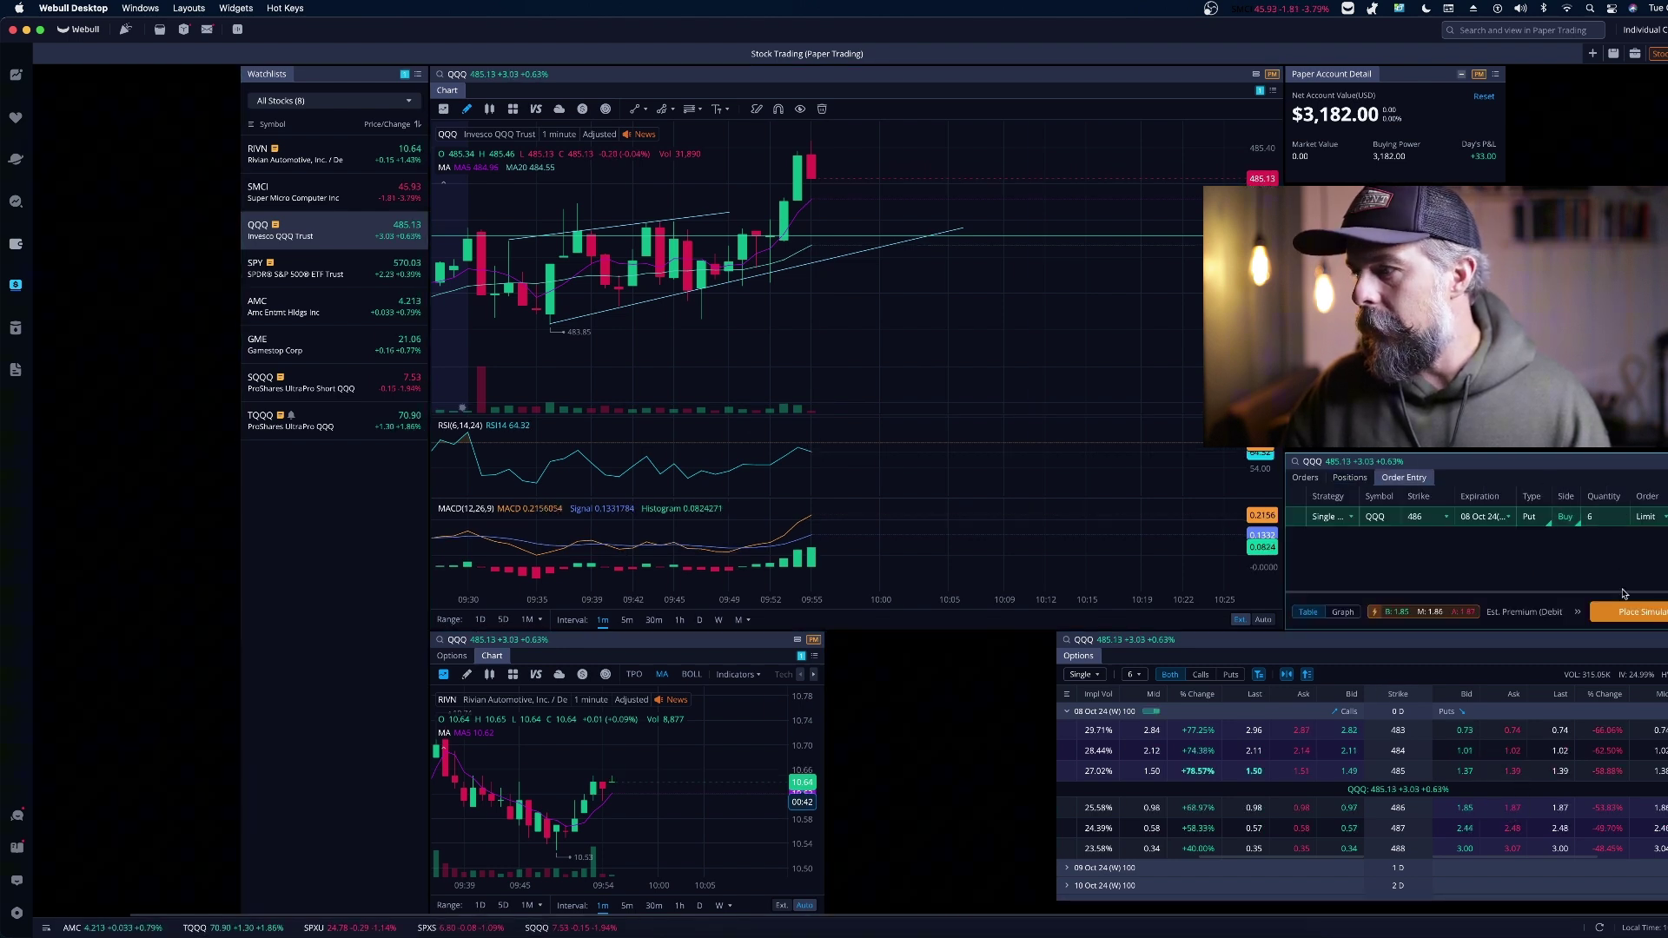
{"action": "left_click", "coordinate": [1646, 516]}
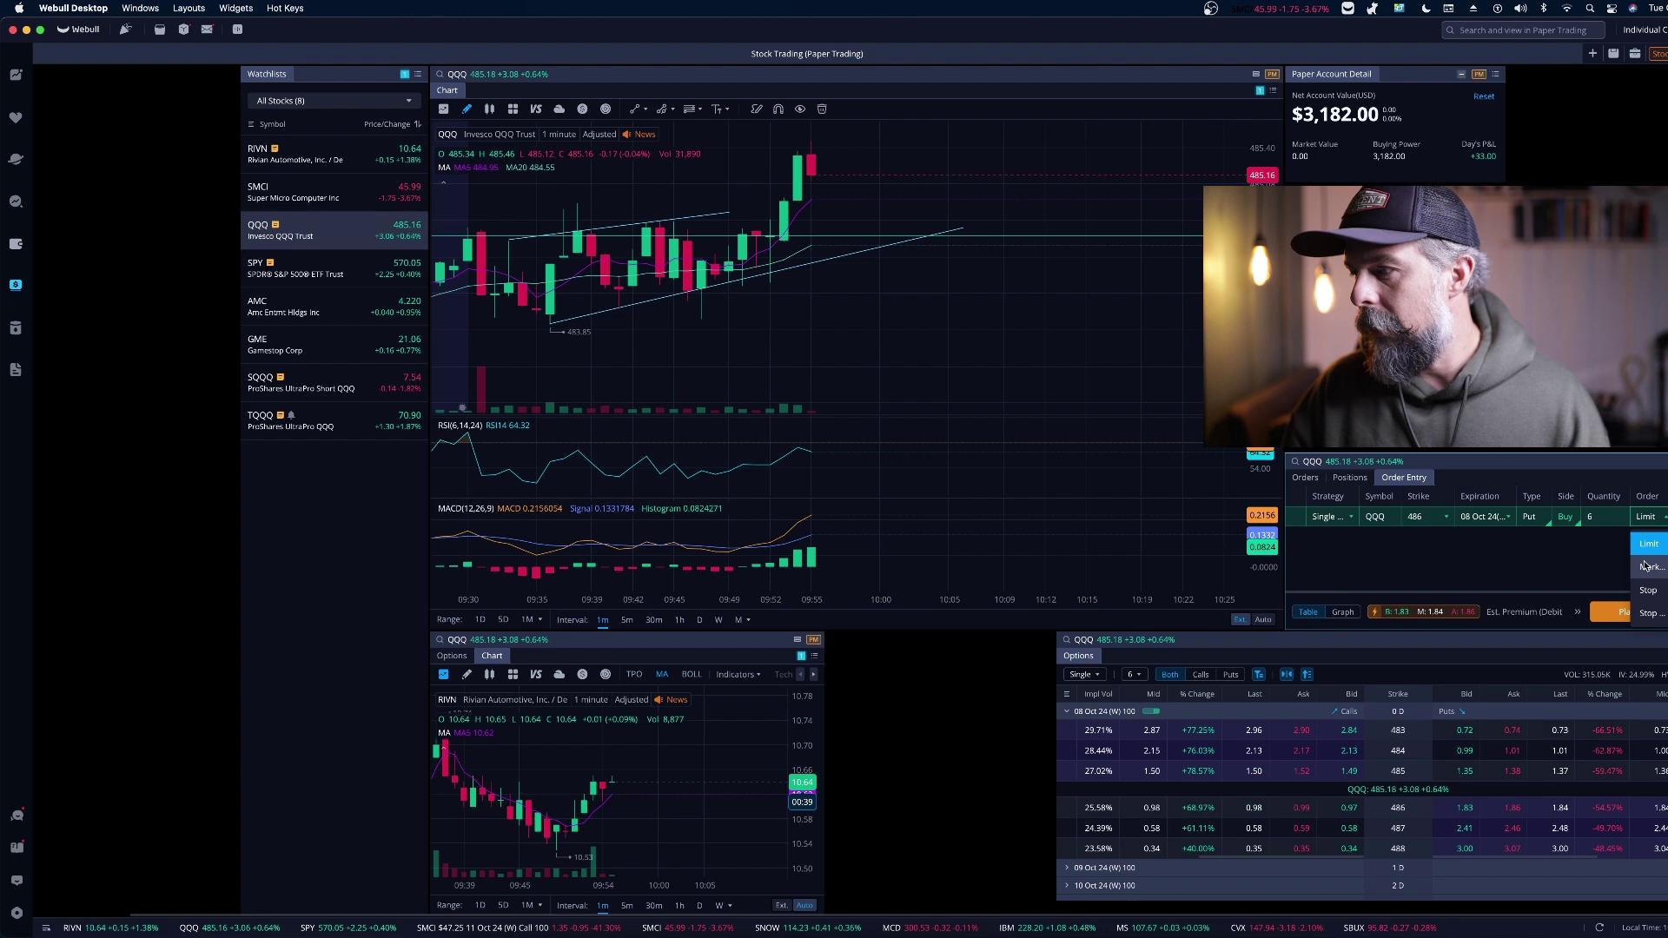
{"action": "left_click", "coordinate": [1644, 576]}
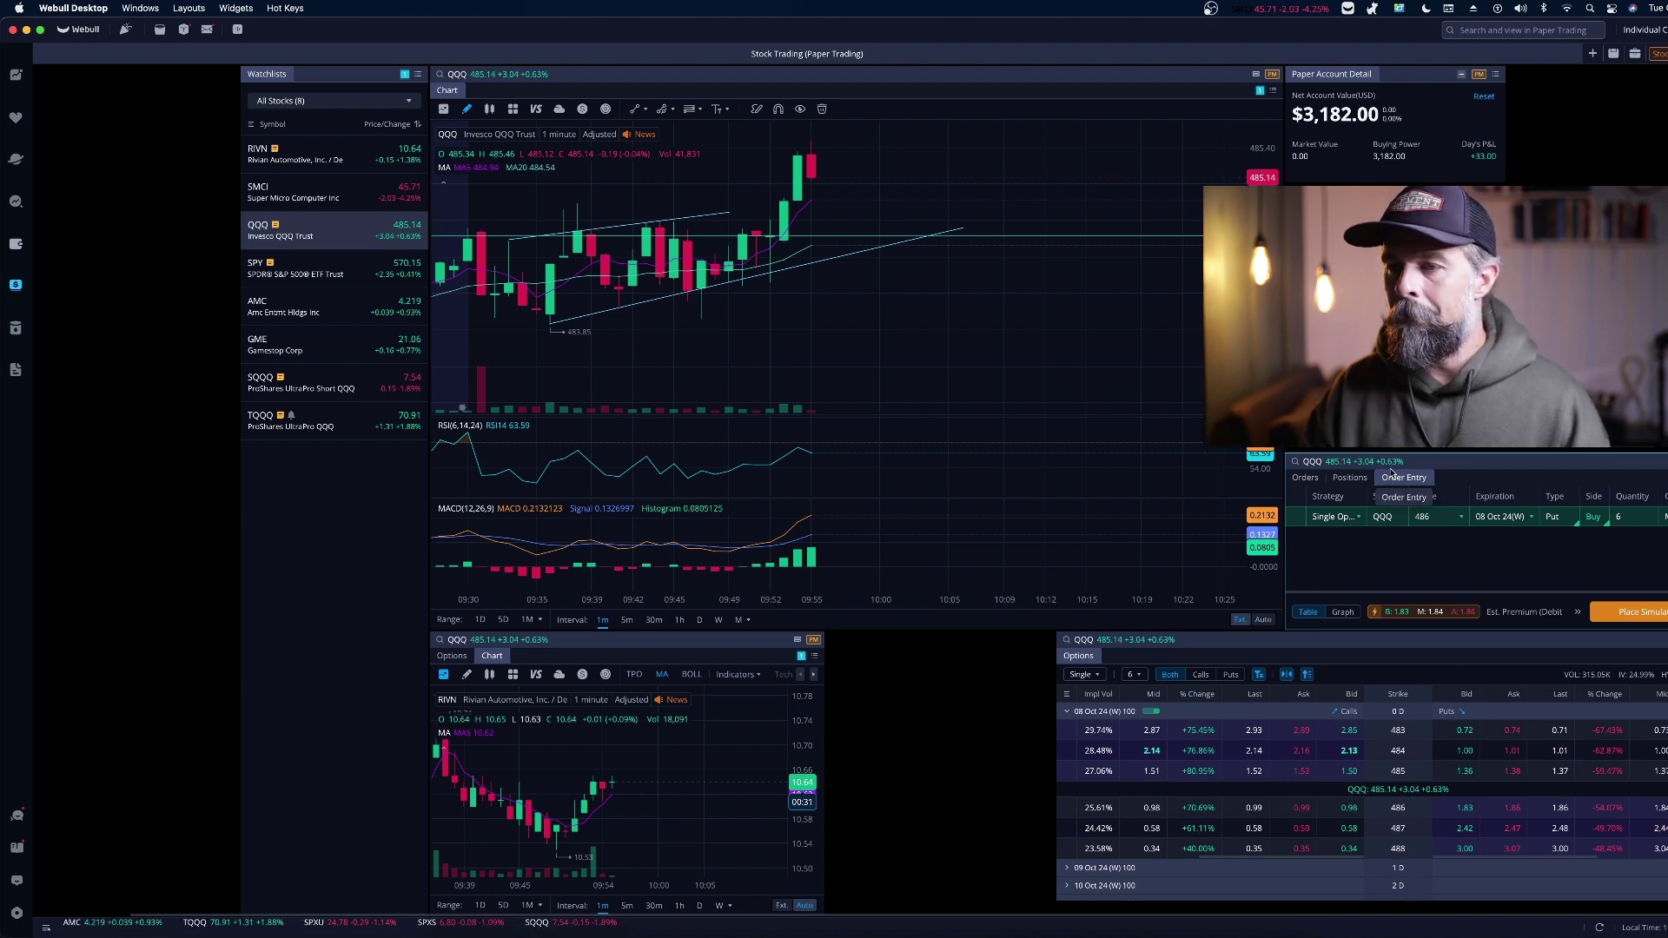
{"action": "scroll", "coordinate": [1016, 354], "scroll_direction": "down", "scroll_amount": 3}
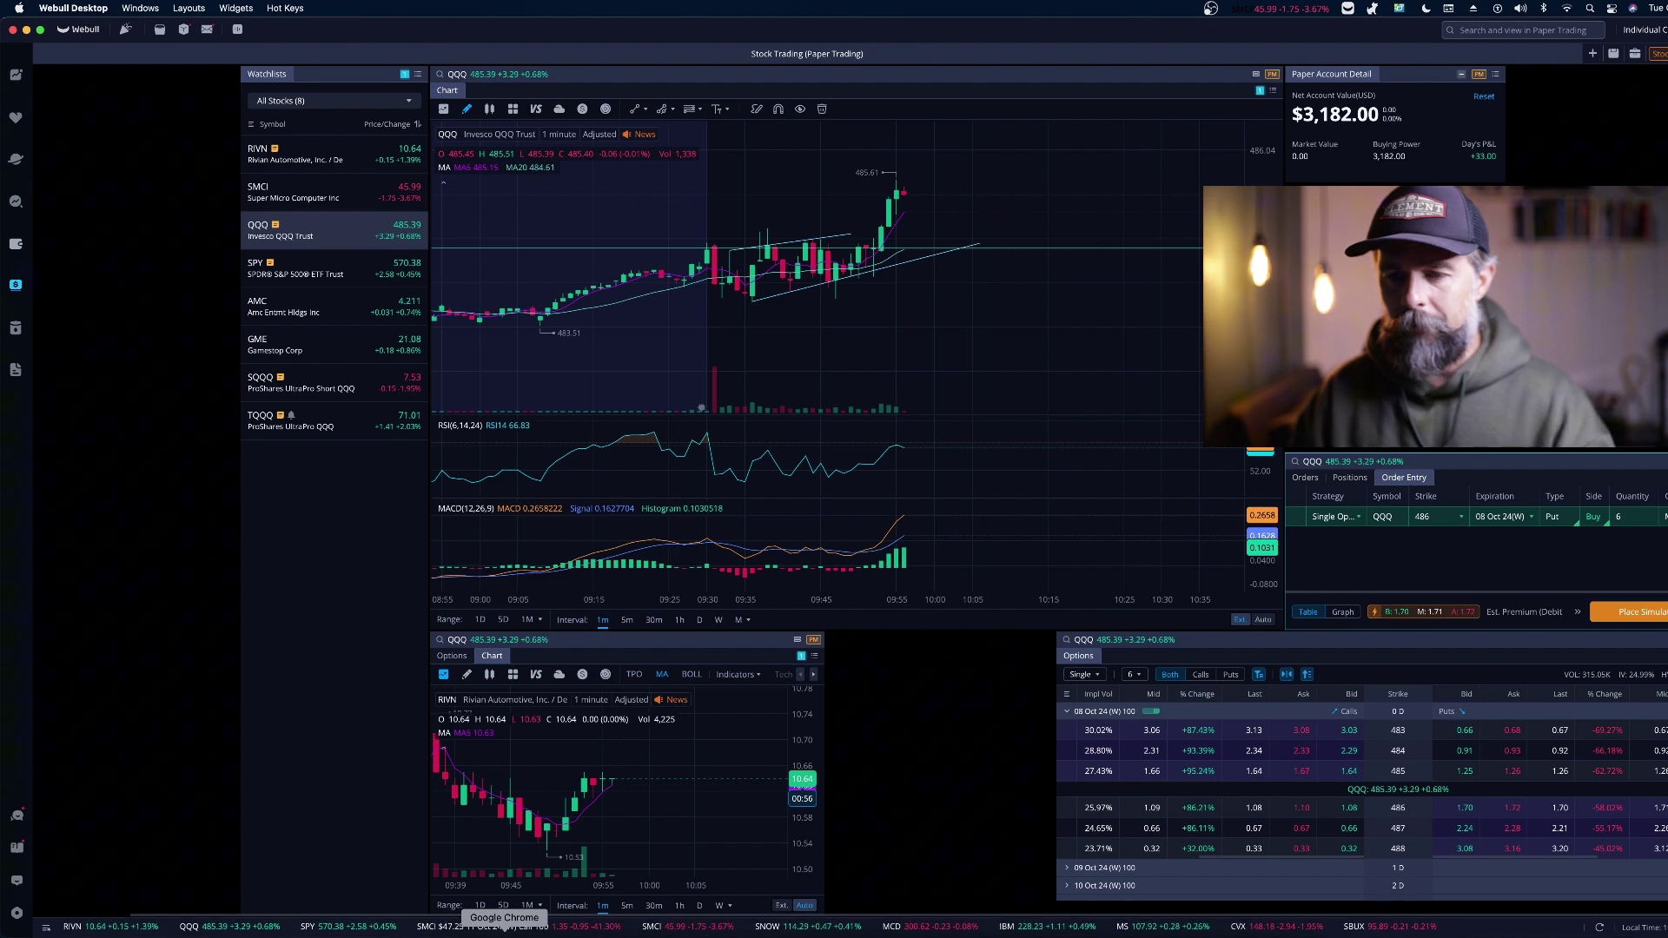
{"action": "left_click", "coordinate": [513, 927]}
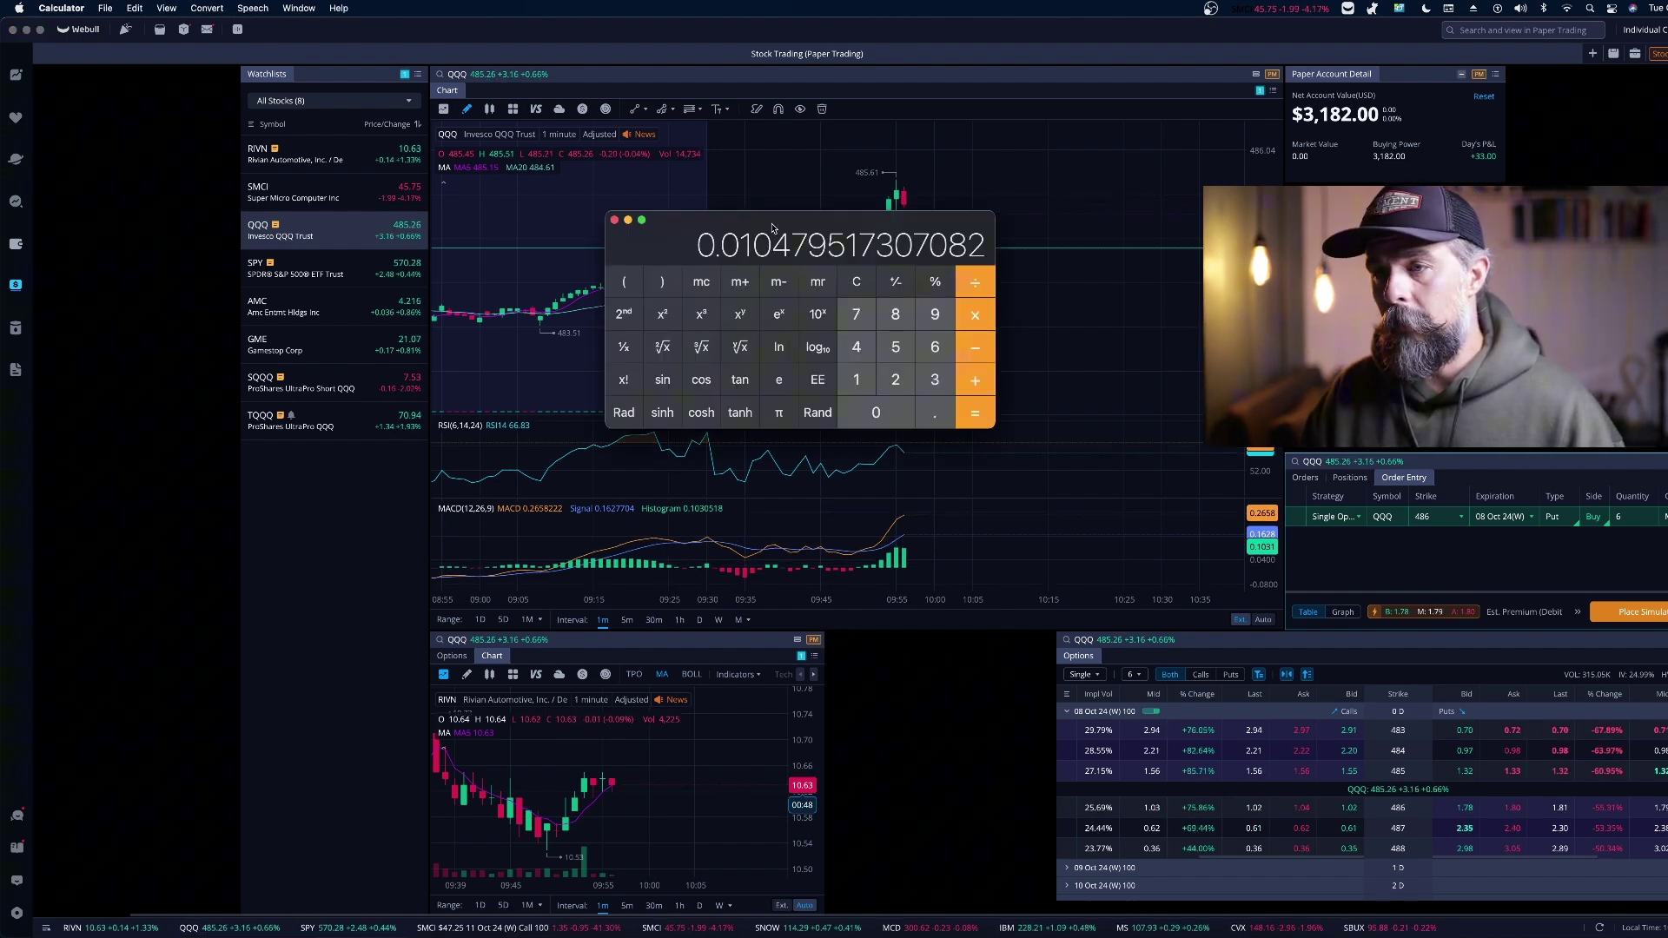
{"action": "key", "text": "super+w"}
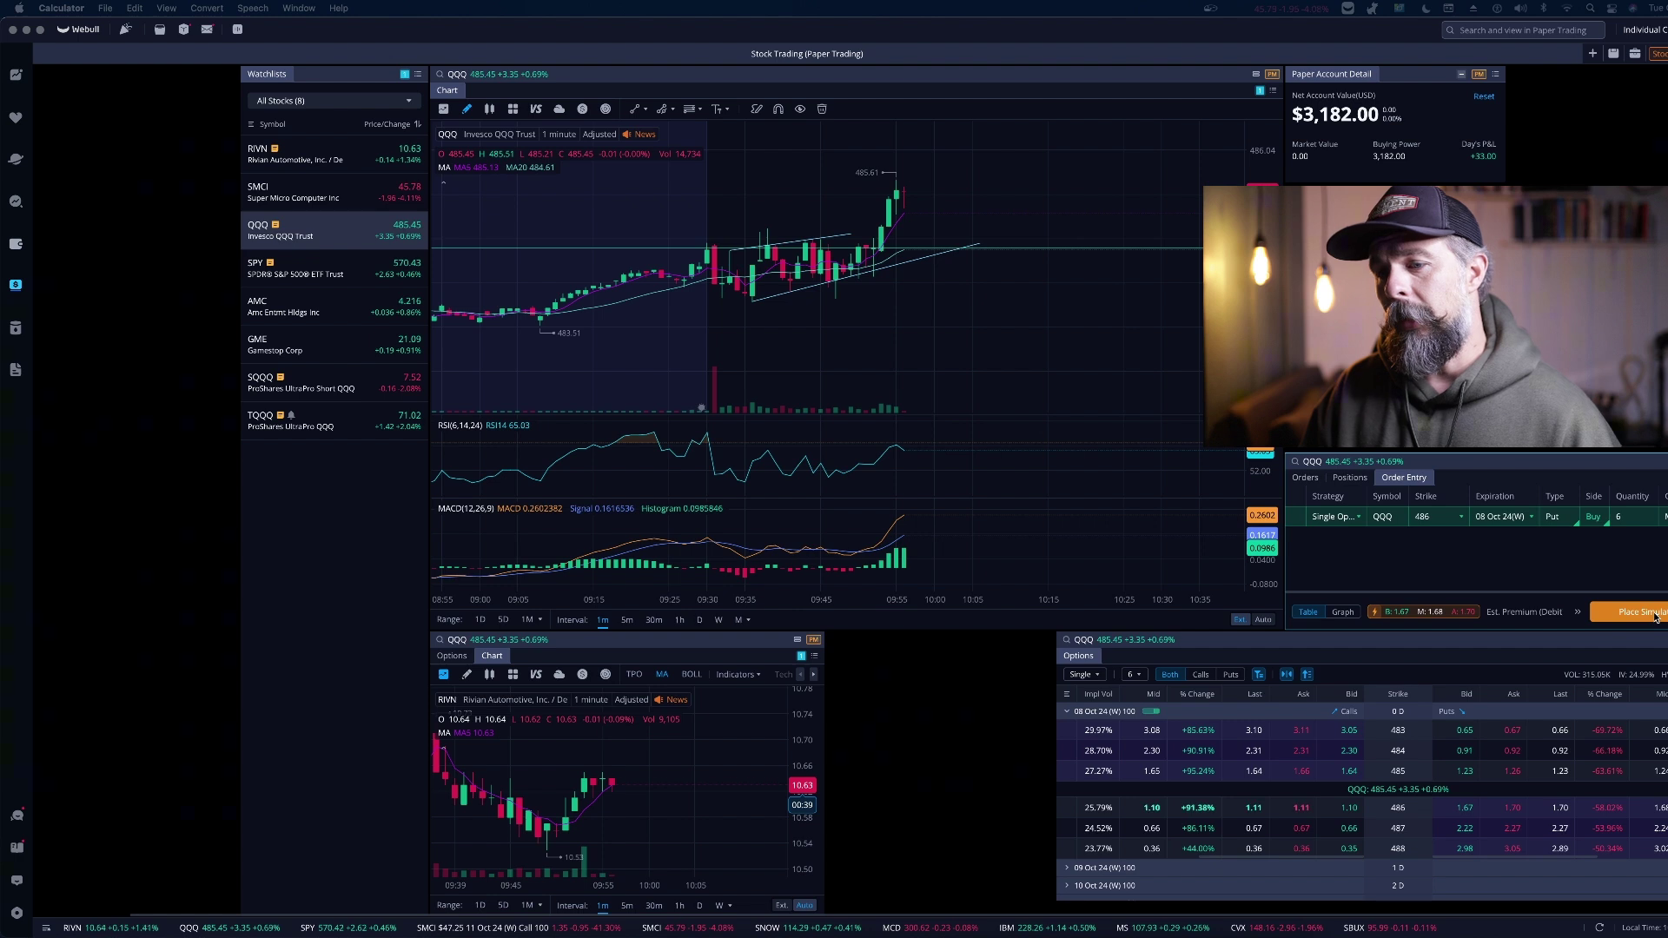
Step: Inspect the QQQ rally on the 5-minute interval and again on 1 minute, down to the opening channel
{"action": "left_click", "coordinate": [609, 804]}
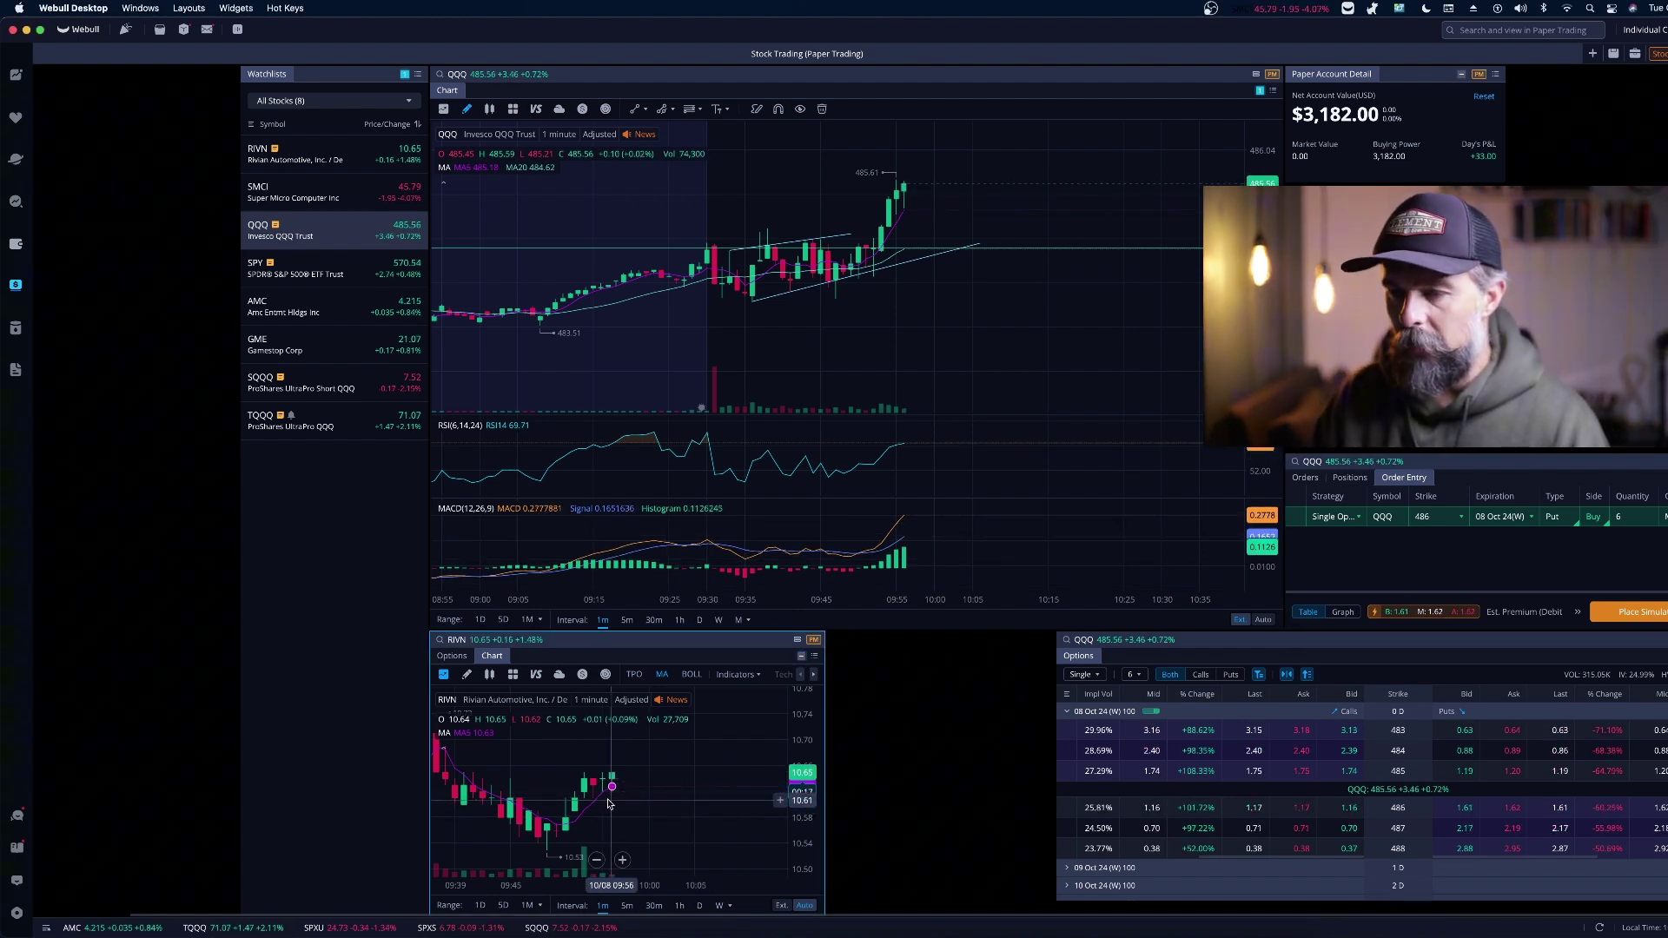
{"action": "scroll", "coordinate": [584, 599], "scroll_direction": "up", "scroll_amount": 3}
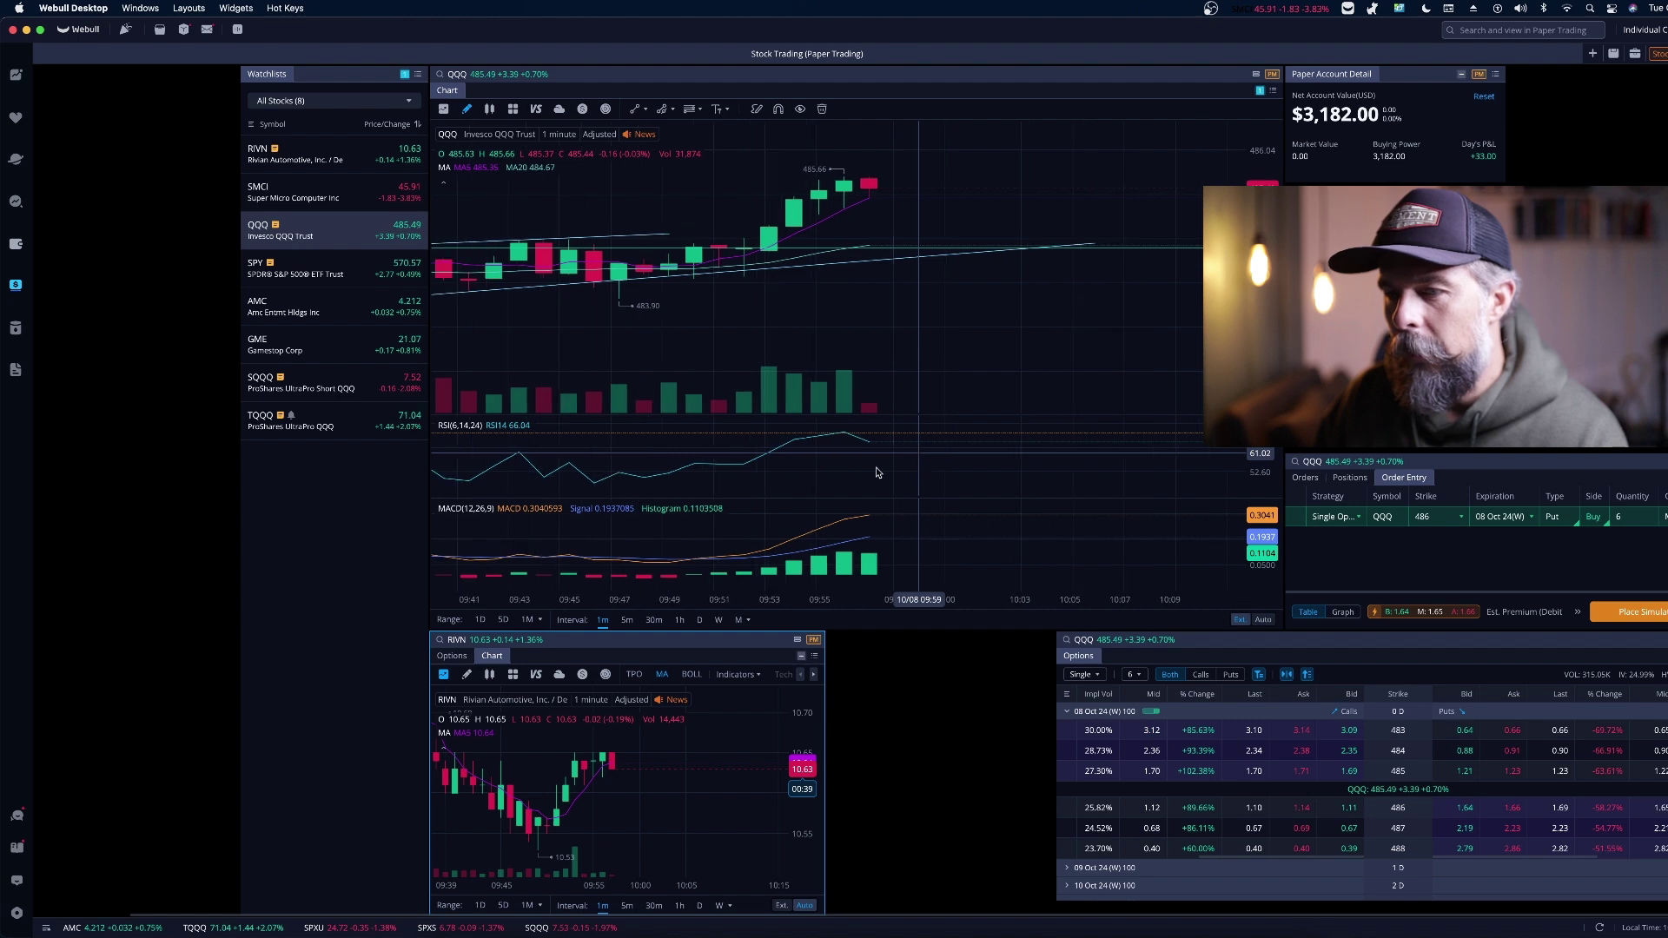
{"action": "left_click", "coordinate": [626, 619]}
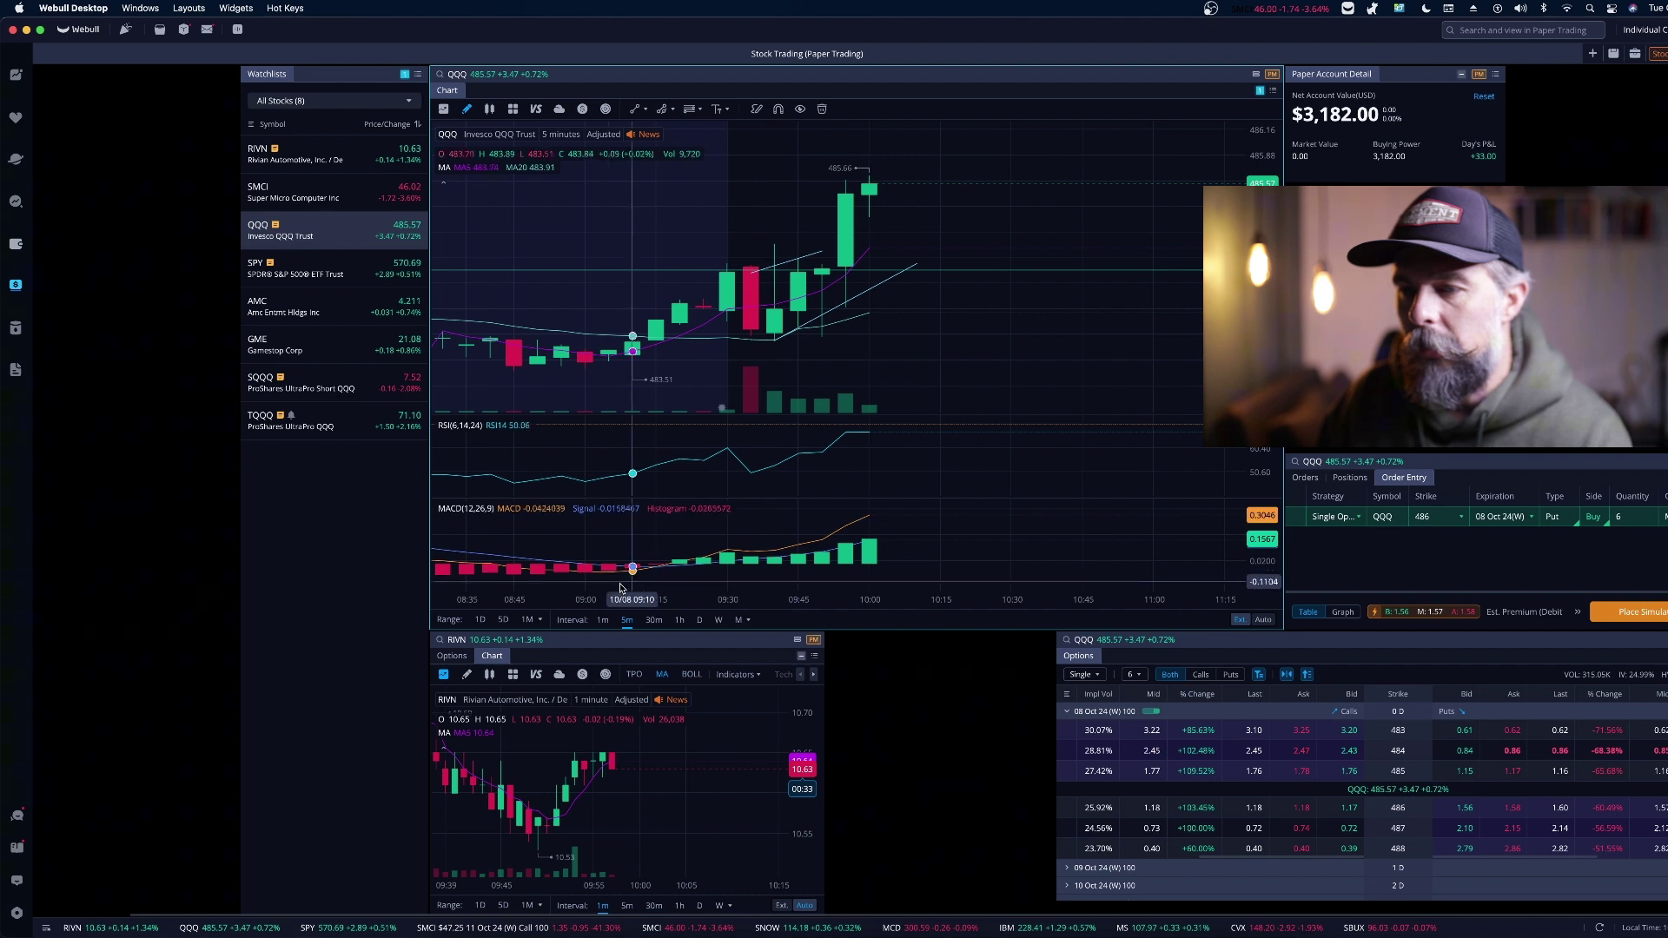
{"action": "left_click", "coordinate": [603, 620]}
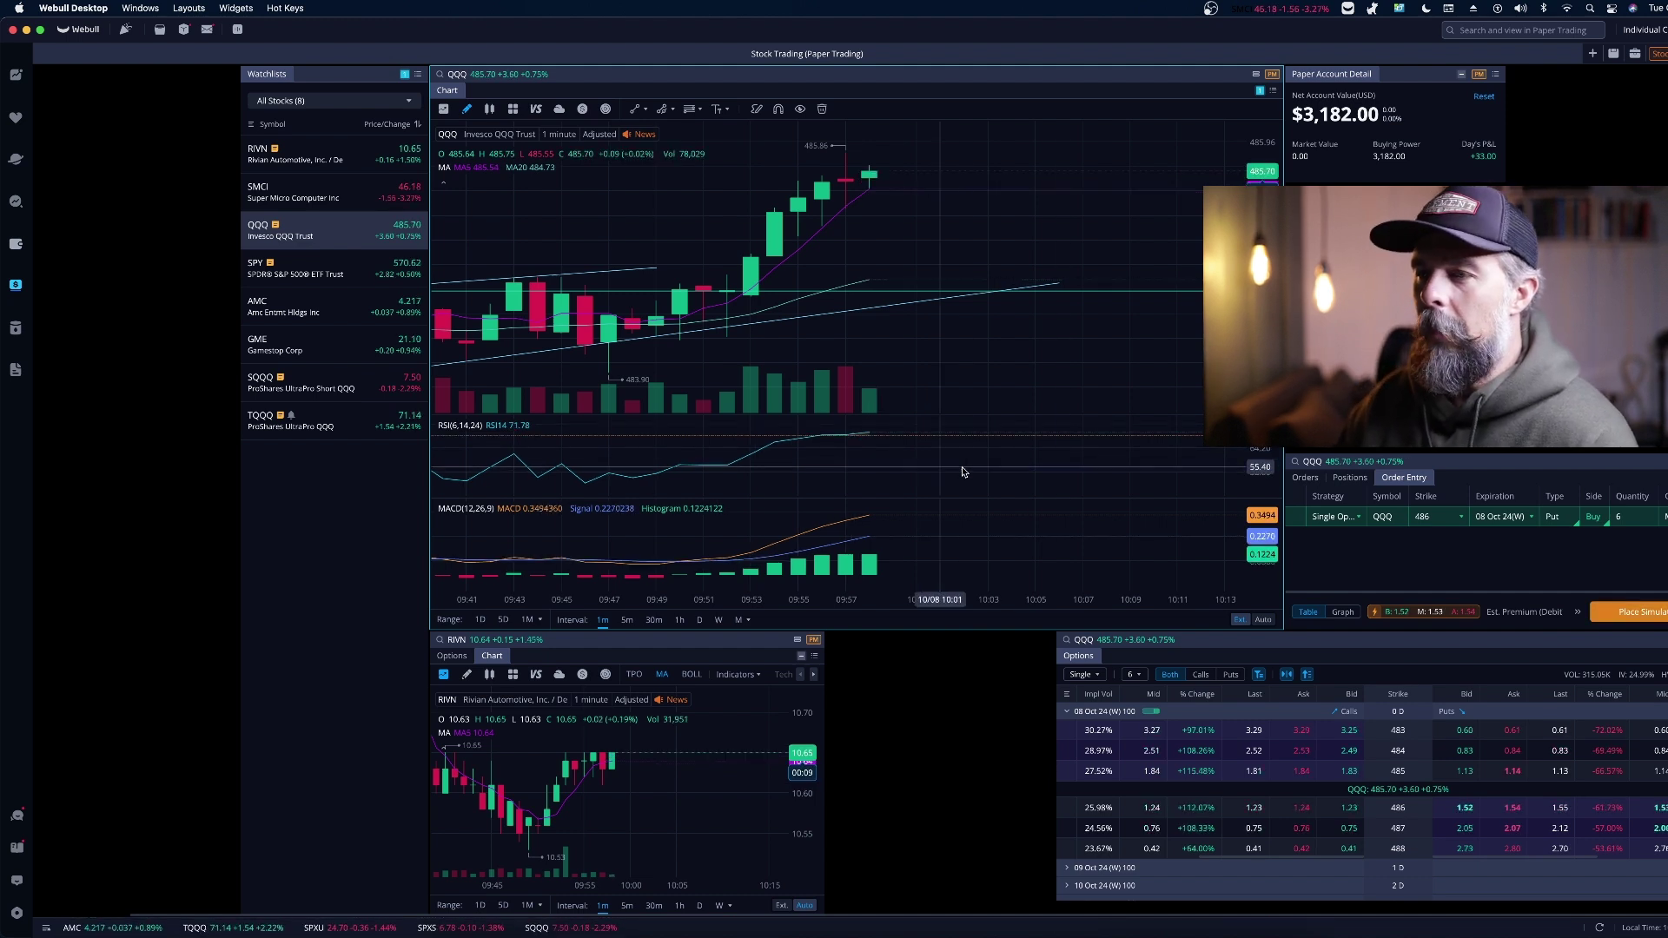
{"action": "scroll", "coordinate": [904, 321], "scroll_direction": "down", "scroll_amount": 3}
{"action": "scroll", "coordinate": [904, 301], "scroll_direction": "down", "scroll_amount": 2}
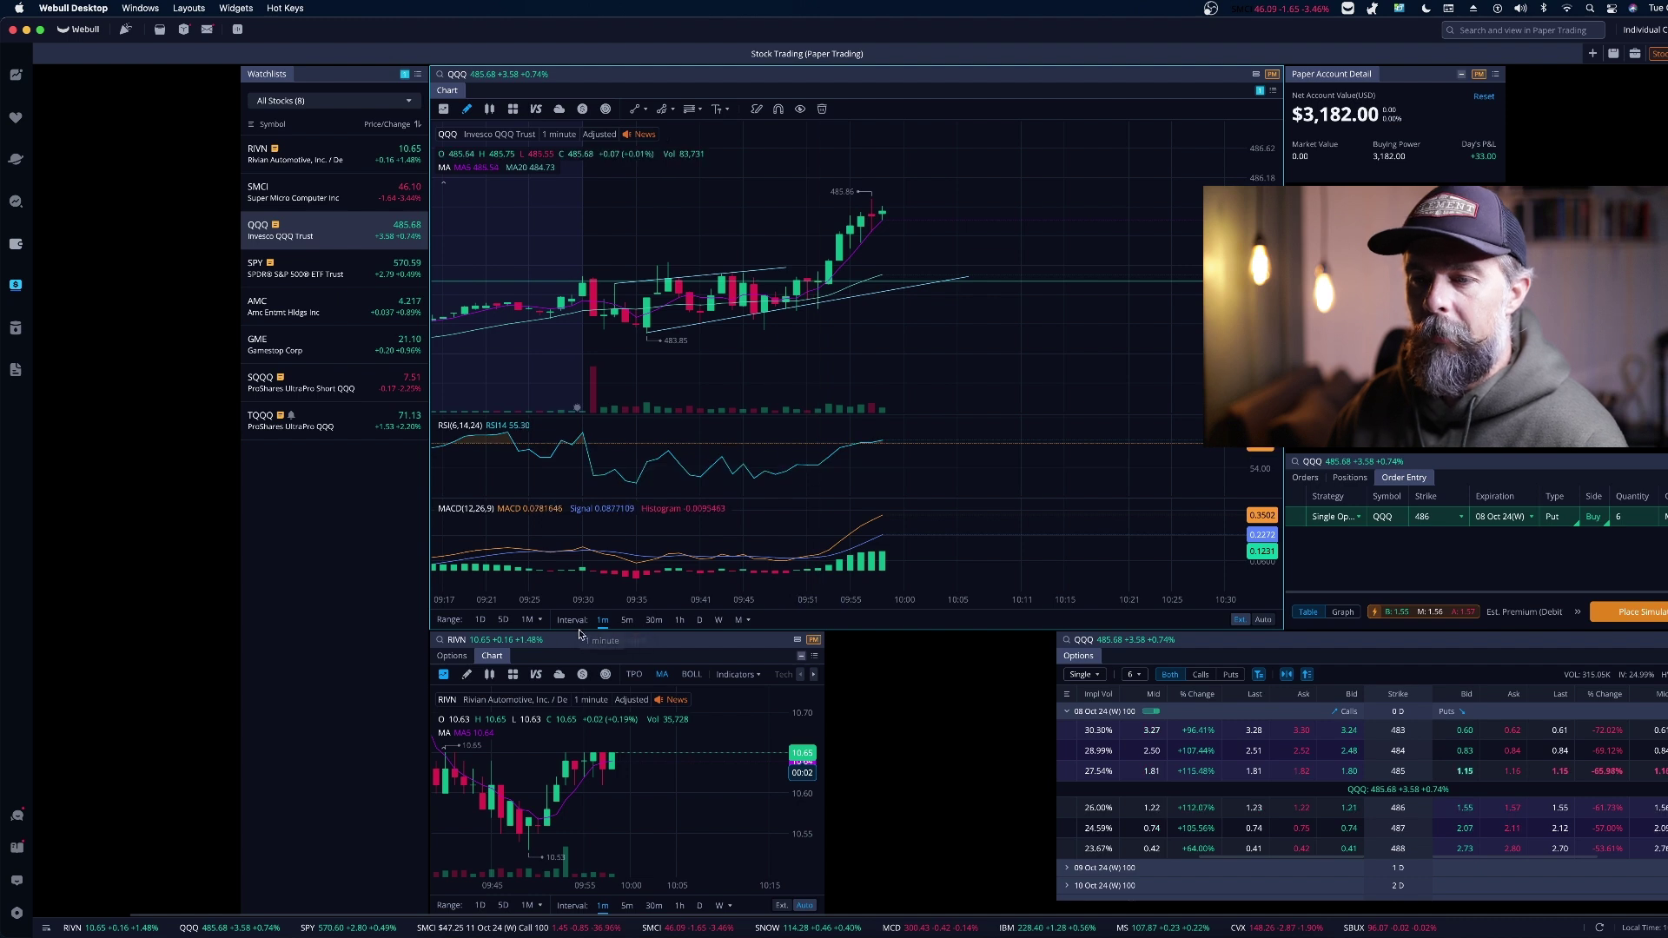
Step: Examine the RSI and MACD at QQQ's latest 5-minute candles, and return the chart to the 1-minute interval
{"action": "left_click", "coordinate": [627, 620]}
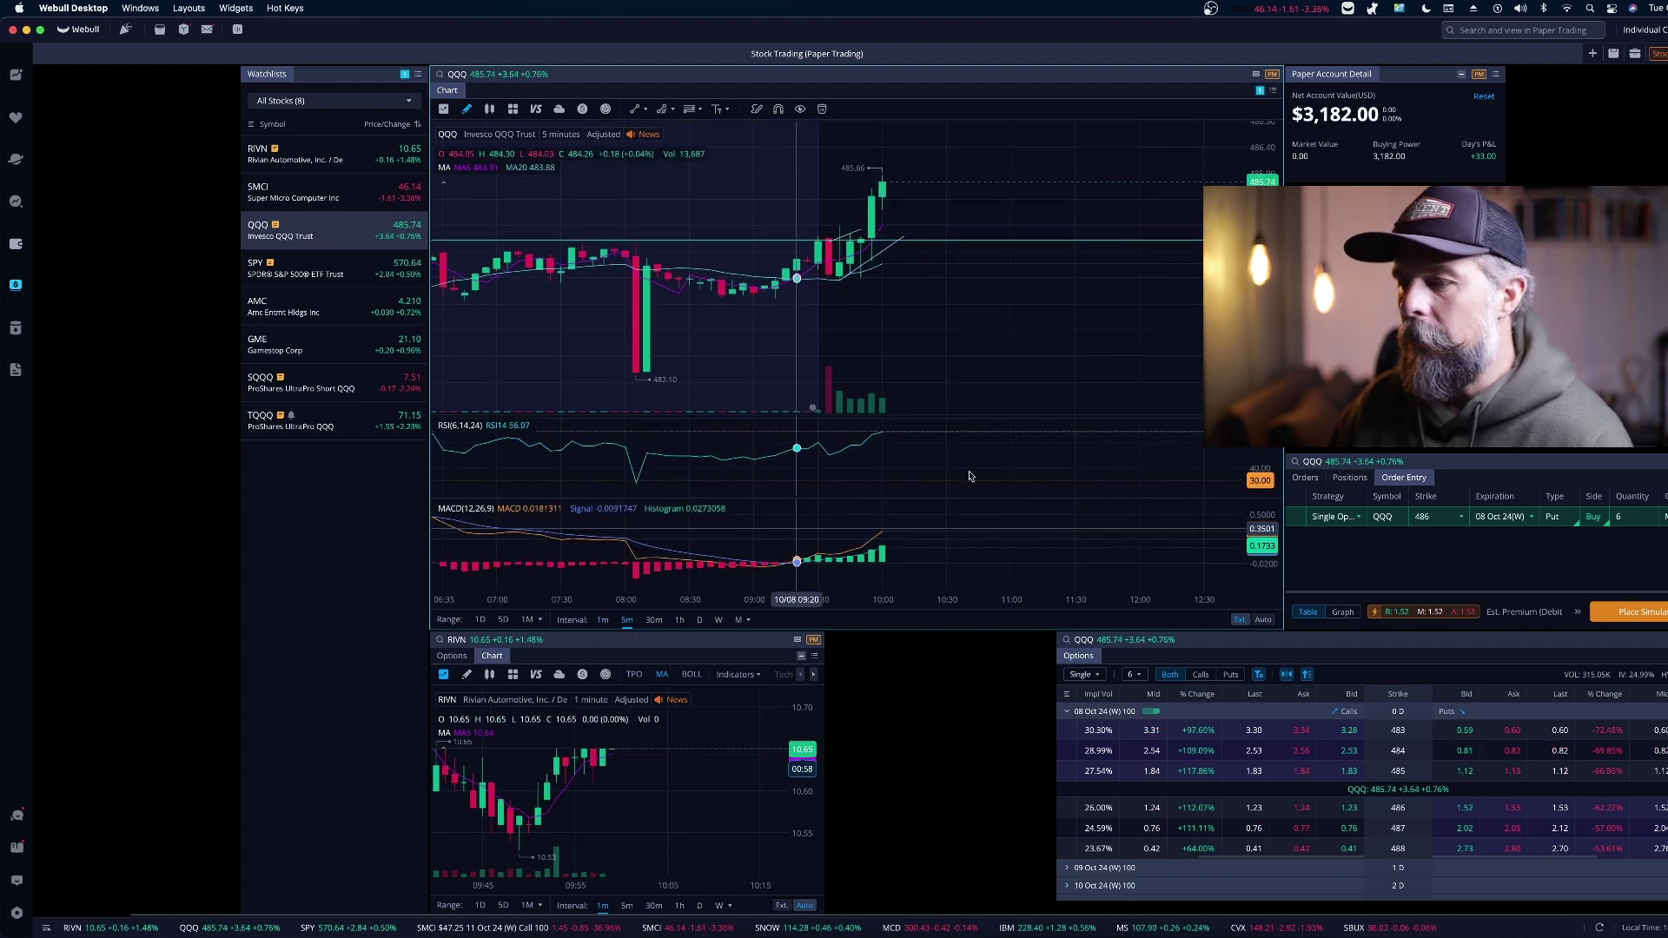
{"action": "scroll", "coordinate": [884, 439], "scroll_direction": "up", "scroll_amount": 3}
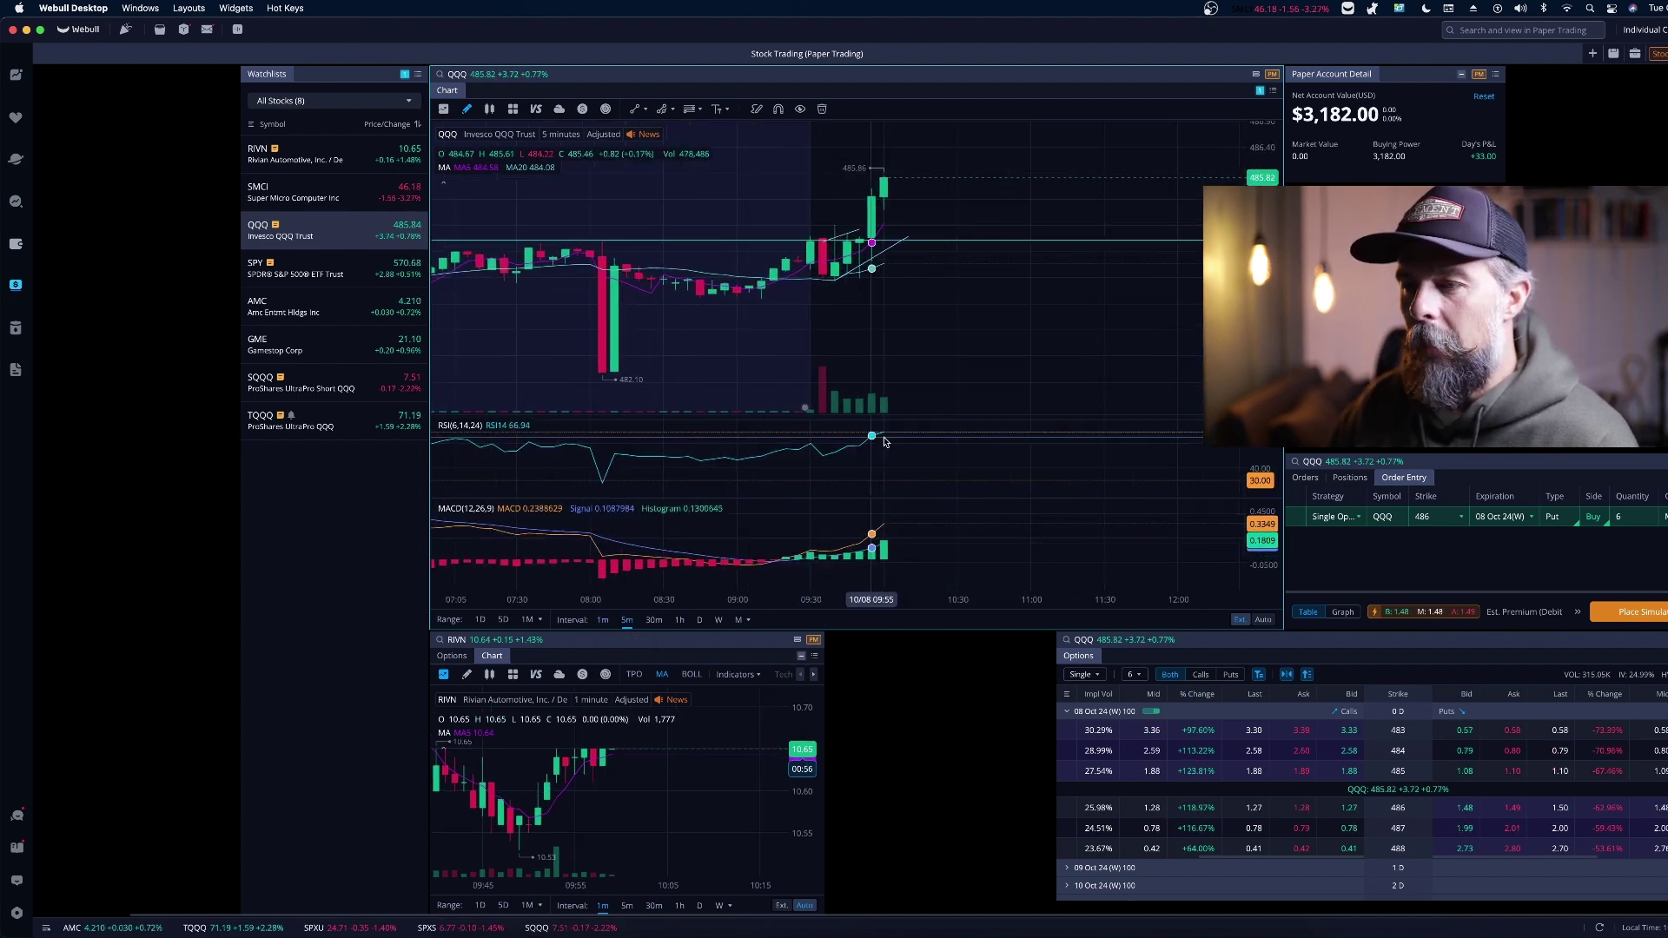
{"action": "scroll", "coordinate": [884, 441], "scroll_direction": "down", "scroll_amount": 1}
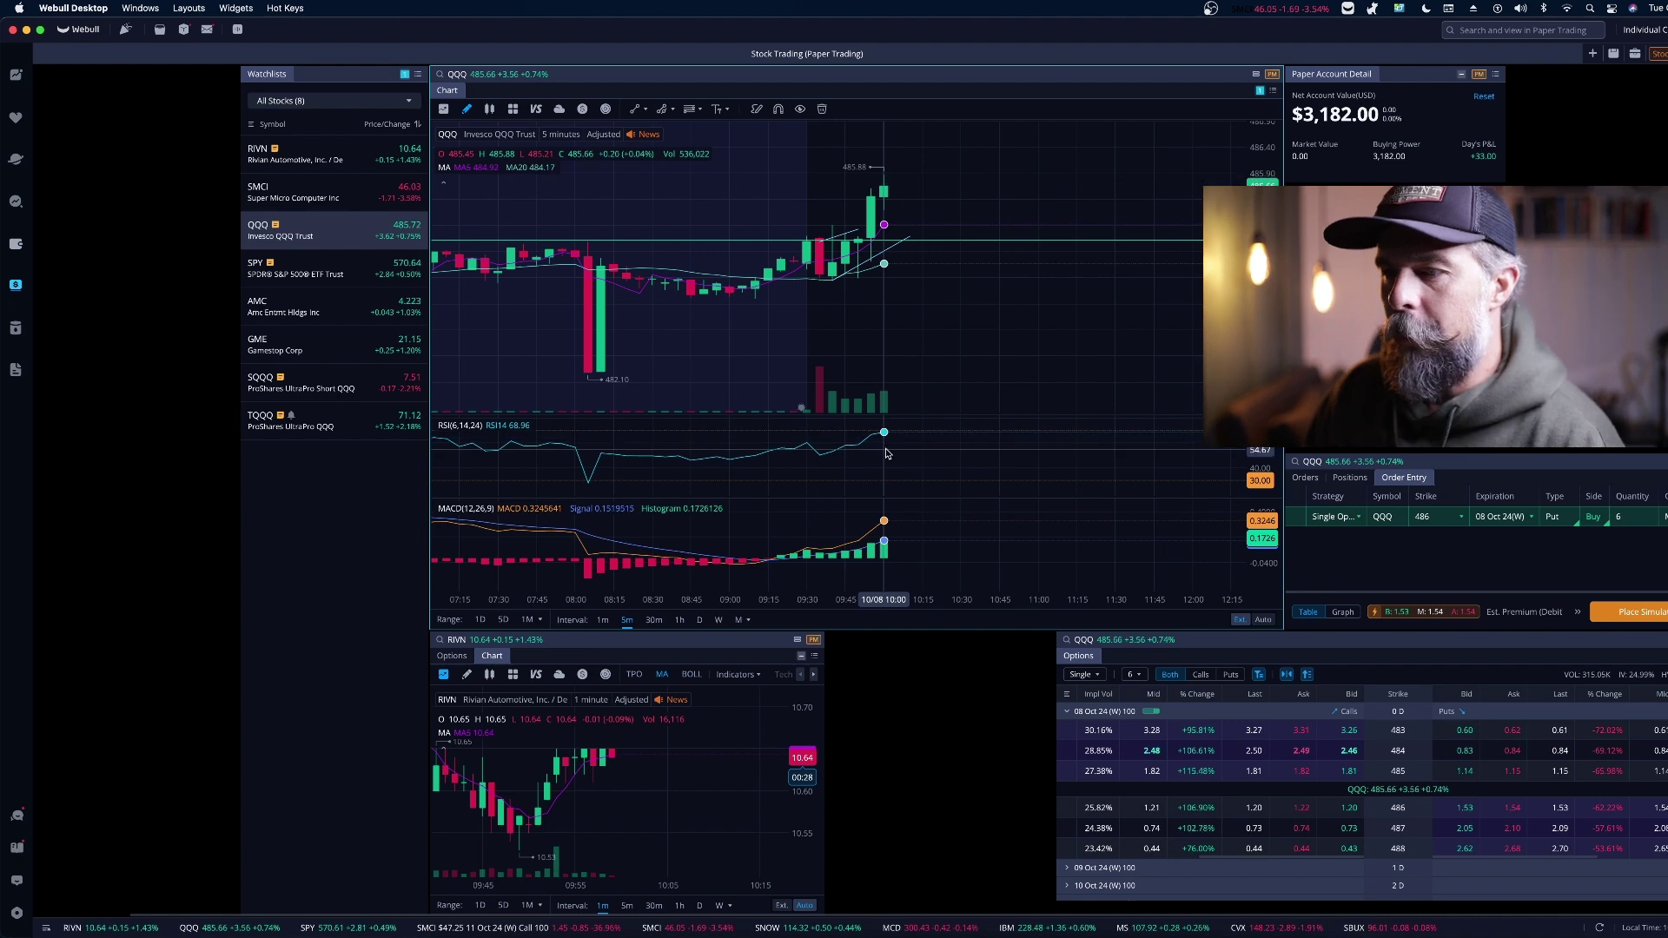
{"action": "key", "text": "1"}
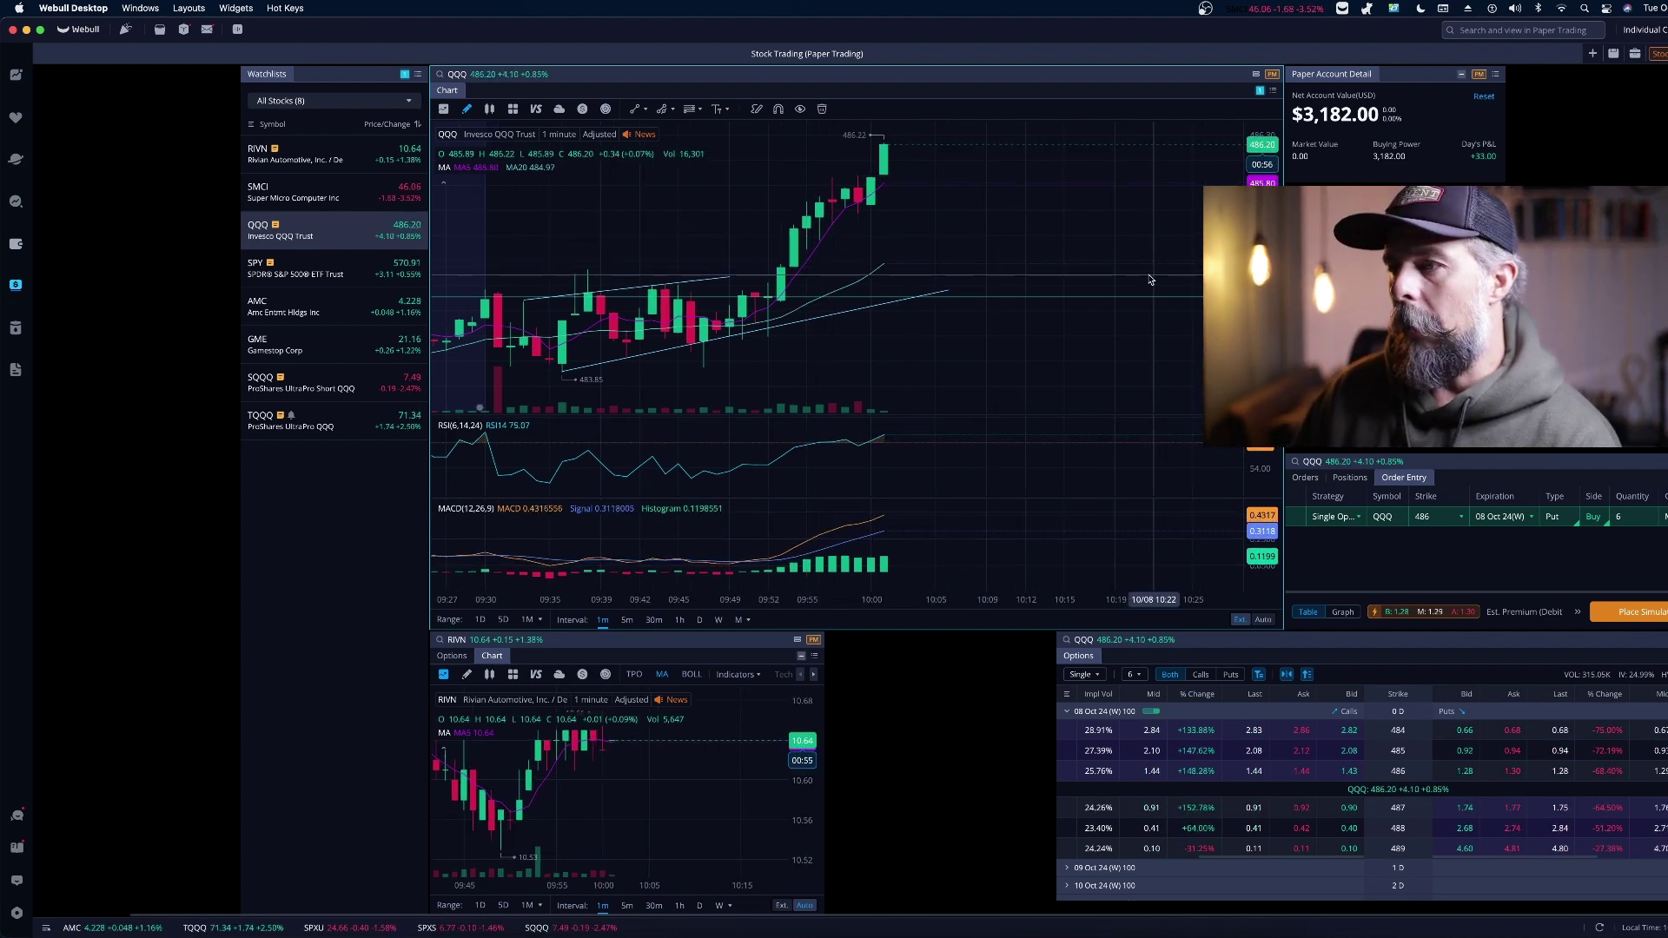
{"action": "scroll", "coordinate": [1128, 378], "scroll_direction": "up", "scroll_amount": 3}
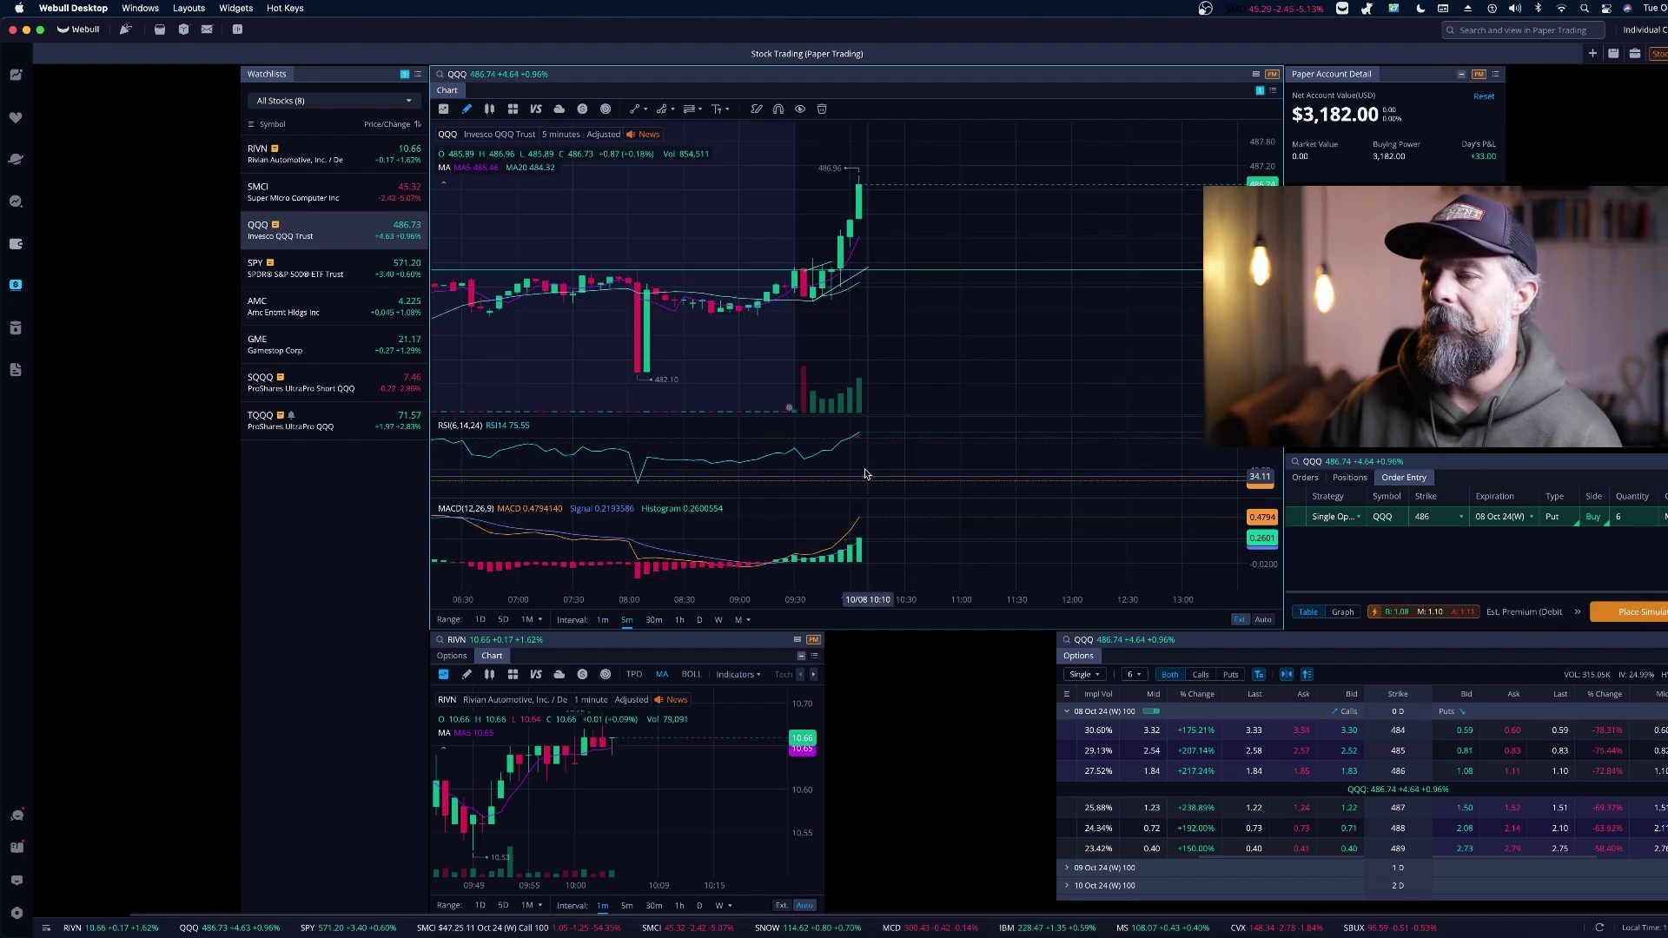
Step: Recheck QQQ's RSI at the new high on the 5-minute interval, and switch back to 1 minute
{"action": "left_click", "coordinate": [626, 619]}
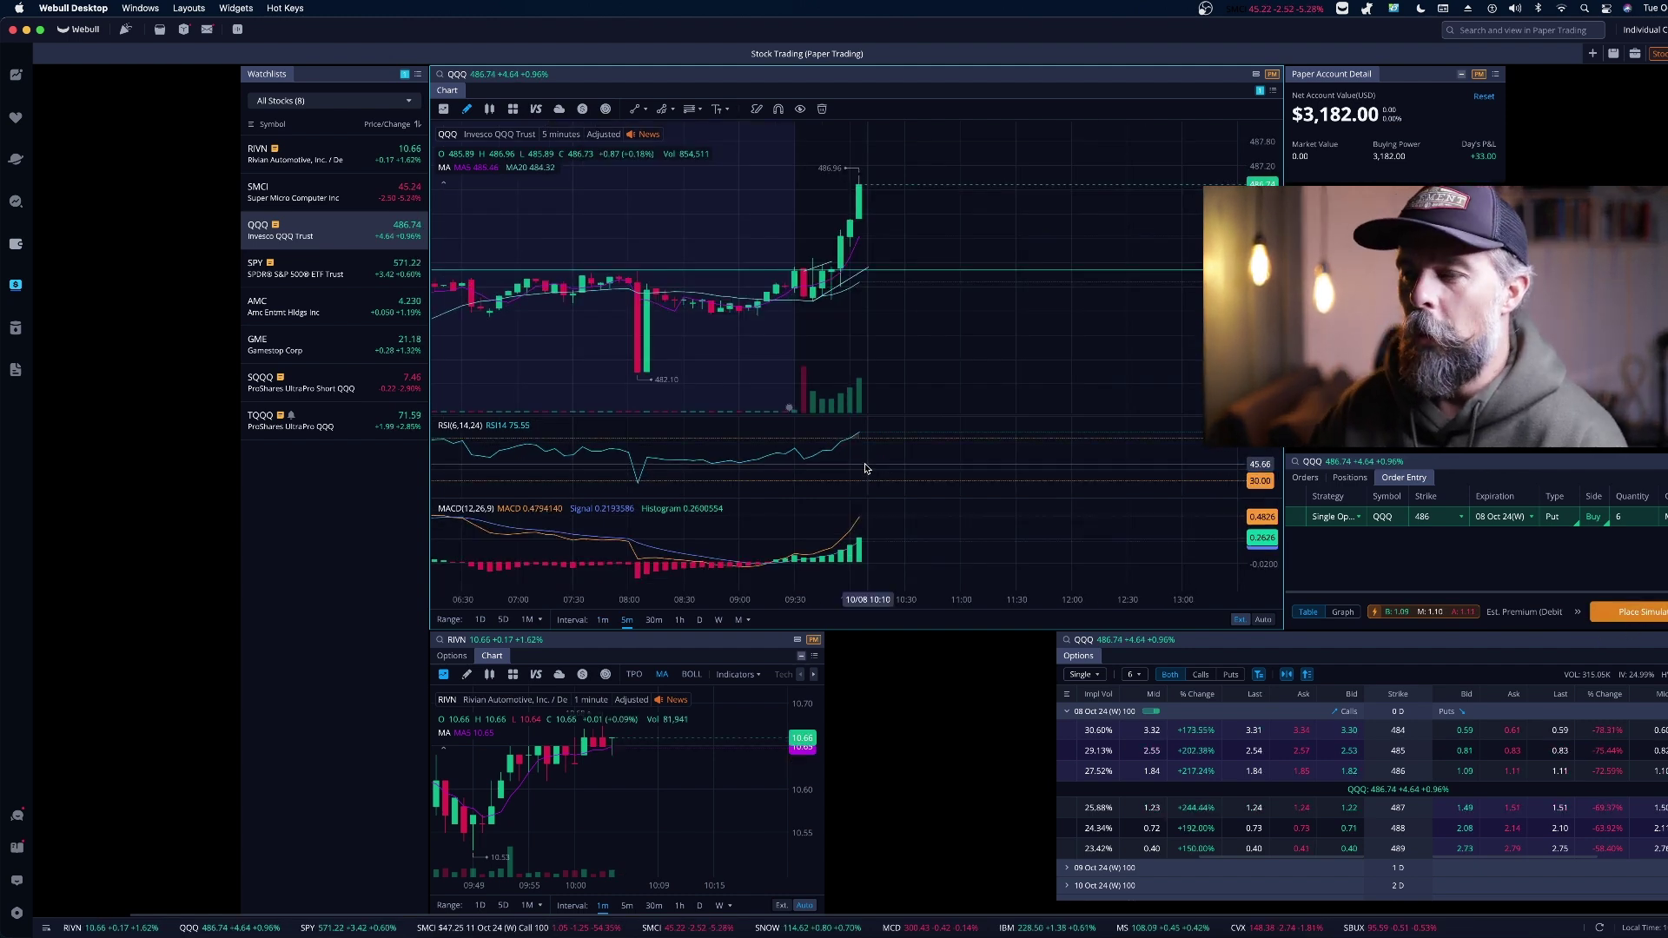
{"action": "scroll", "coordinate": [860, 456], "scroll_direction": "up", "scroll_amount": 2}
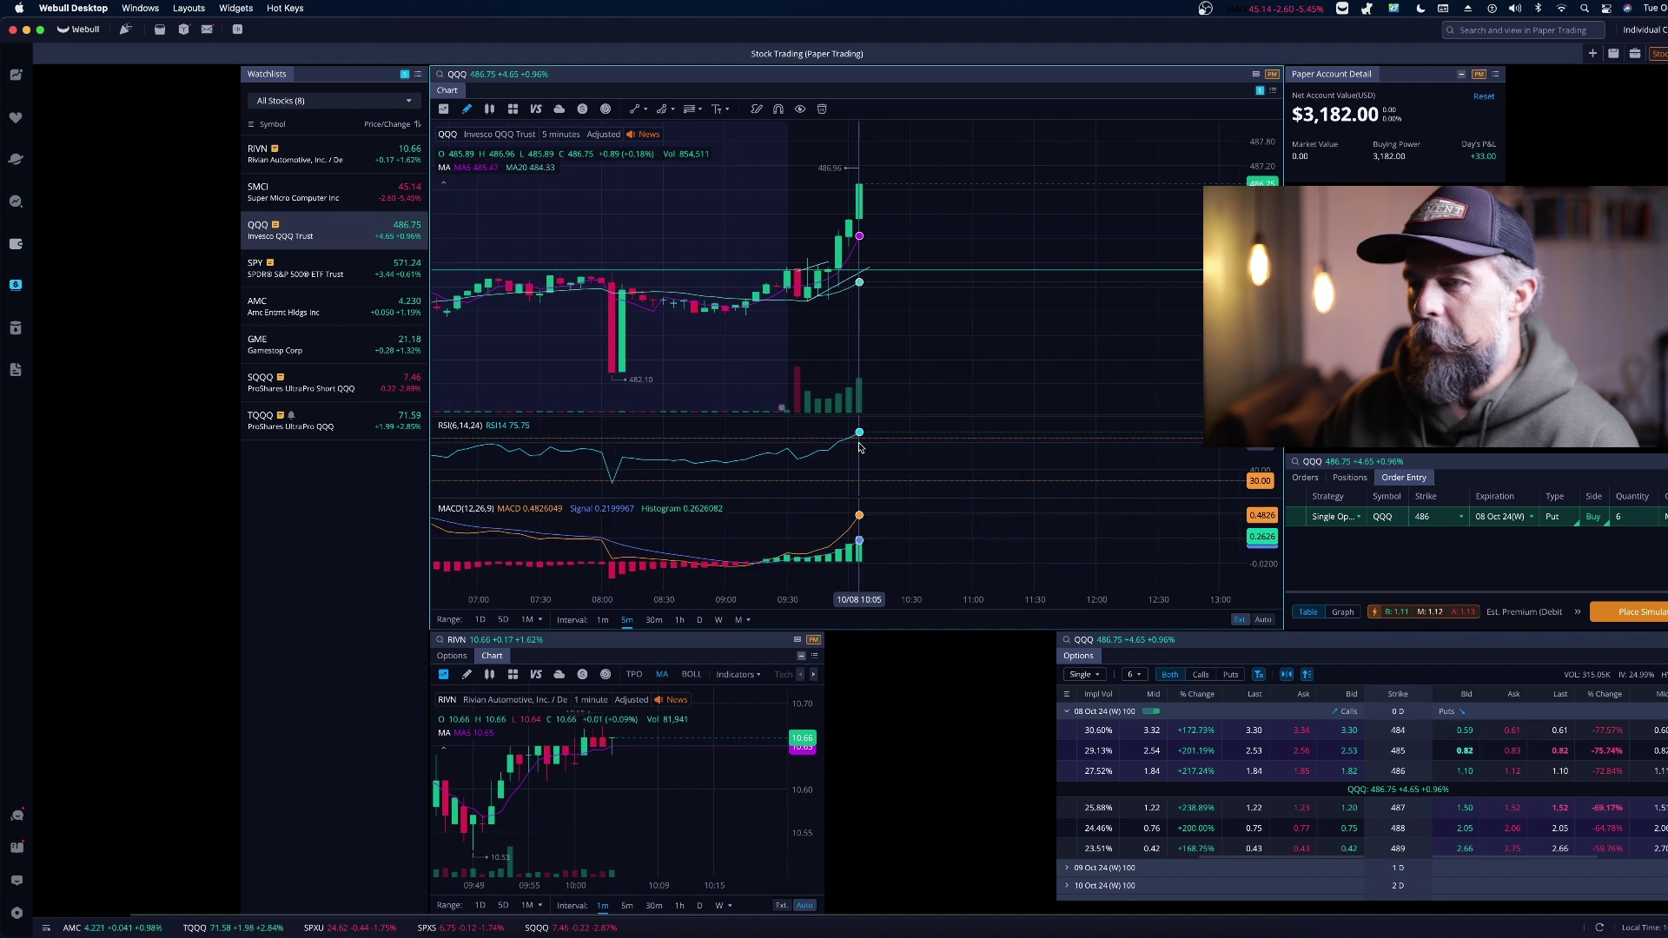
{"action": "scroll", "coordinate": [859, 447], "scroll_direction": "down", "scroll_amount": 2}
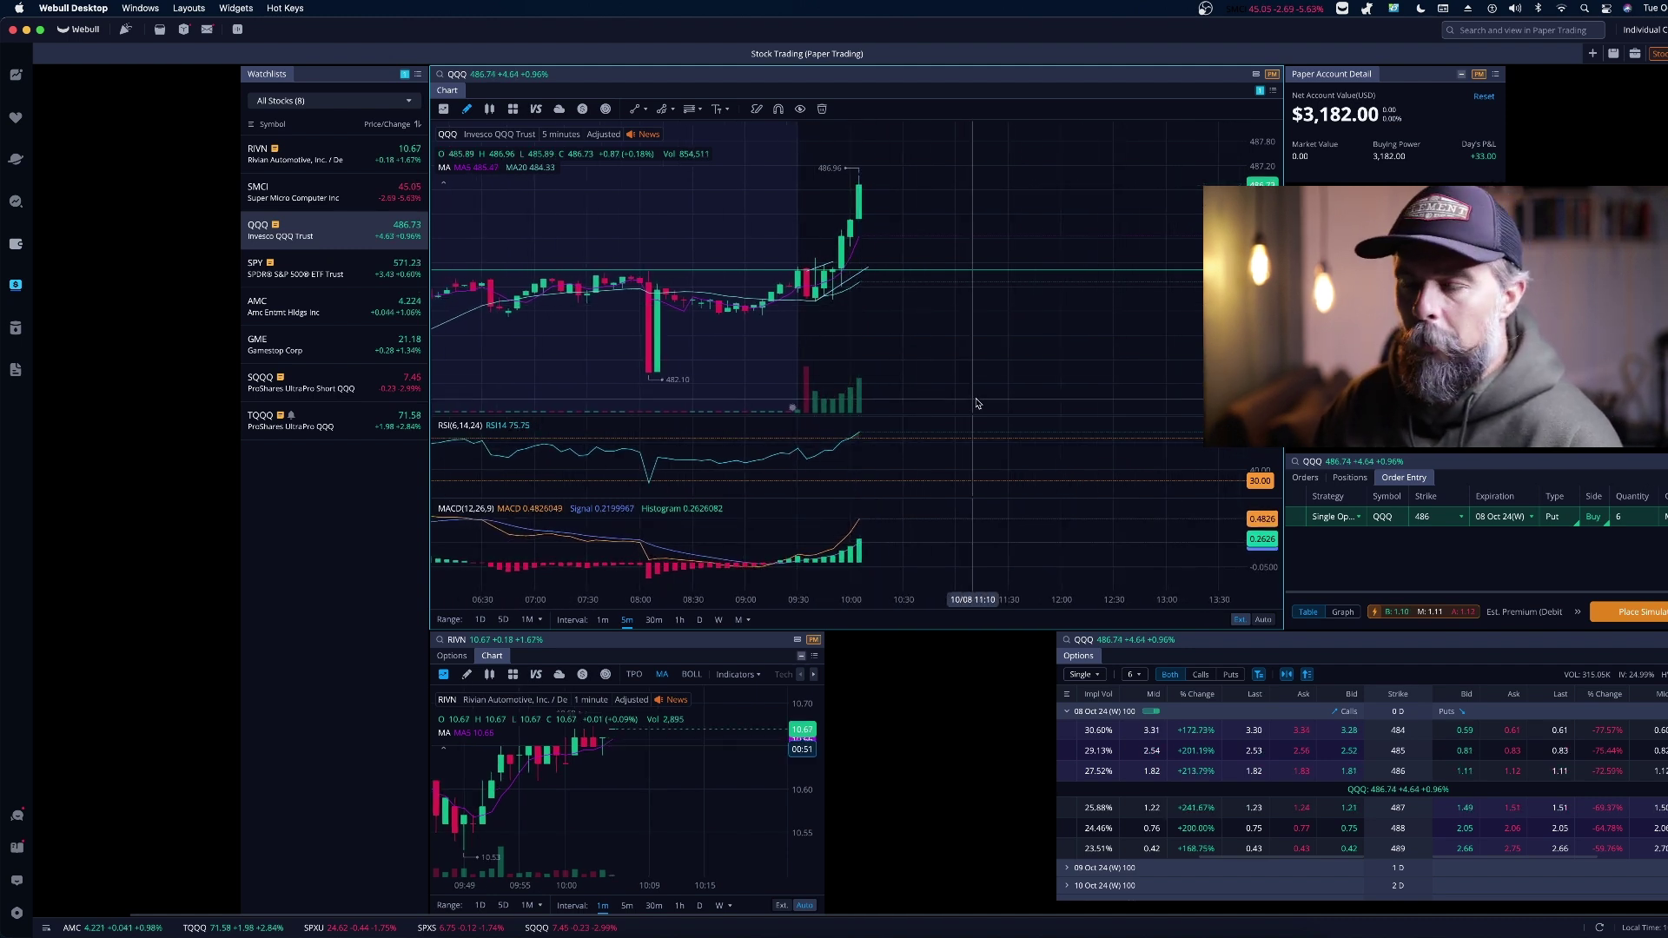
{"action": "left_click", "coordinate": [603, 620]}
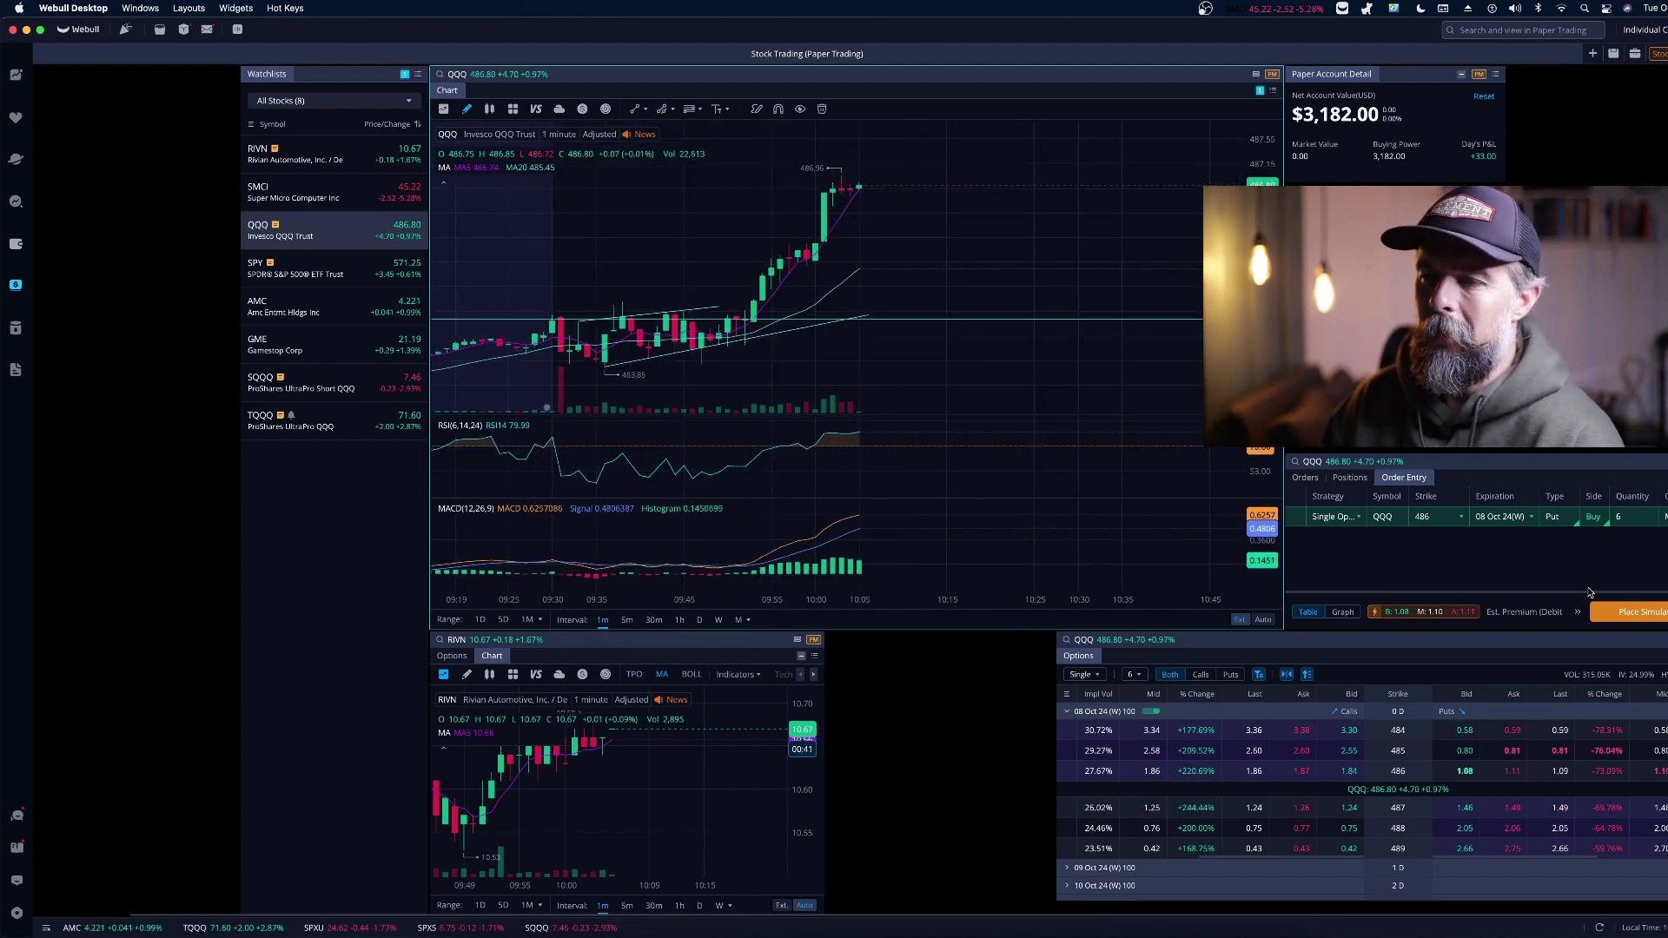
Step: Extend the upper channel line on the 1-minute QQQ chart to the latest candles and adjust the lower line's far end
{"action": "scroll", "coordinate": [1196, 555], "scroll_direction": "left", "scroll_amount": 5}
{"action": "left_click", "coordinate": [756, 320]}
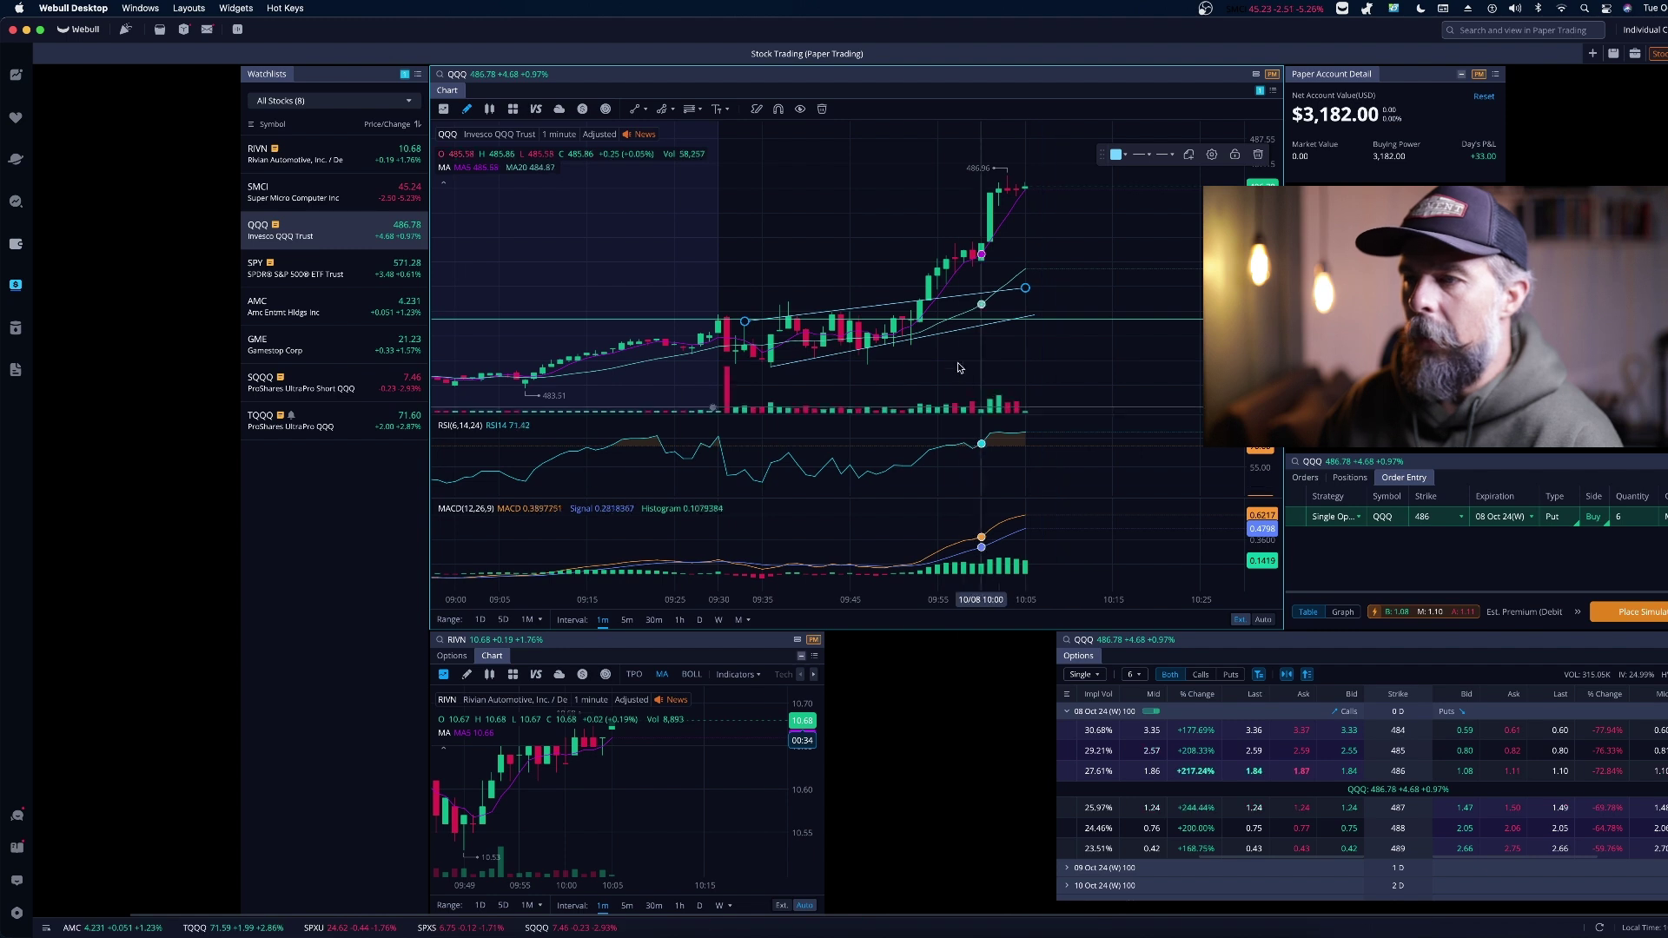
{"action": "scroll", "coordinate": [964, 362], "scroll_direction": "right", "scroll_amount": 2}
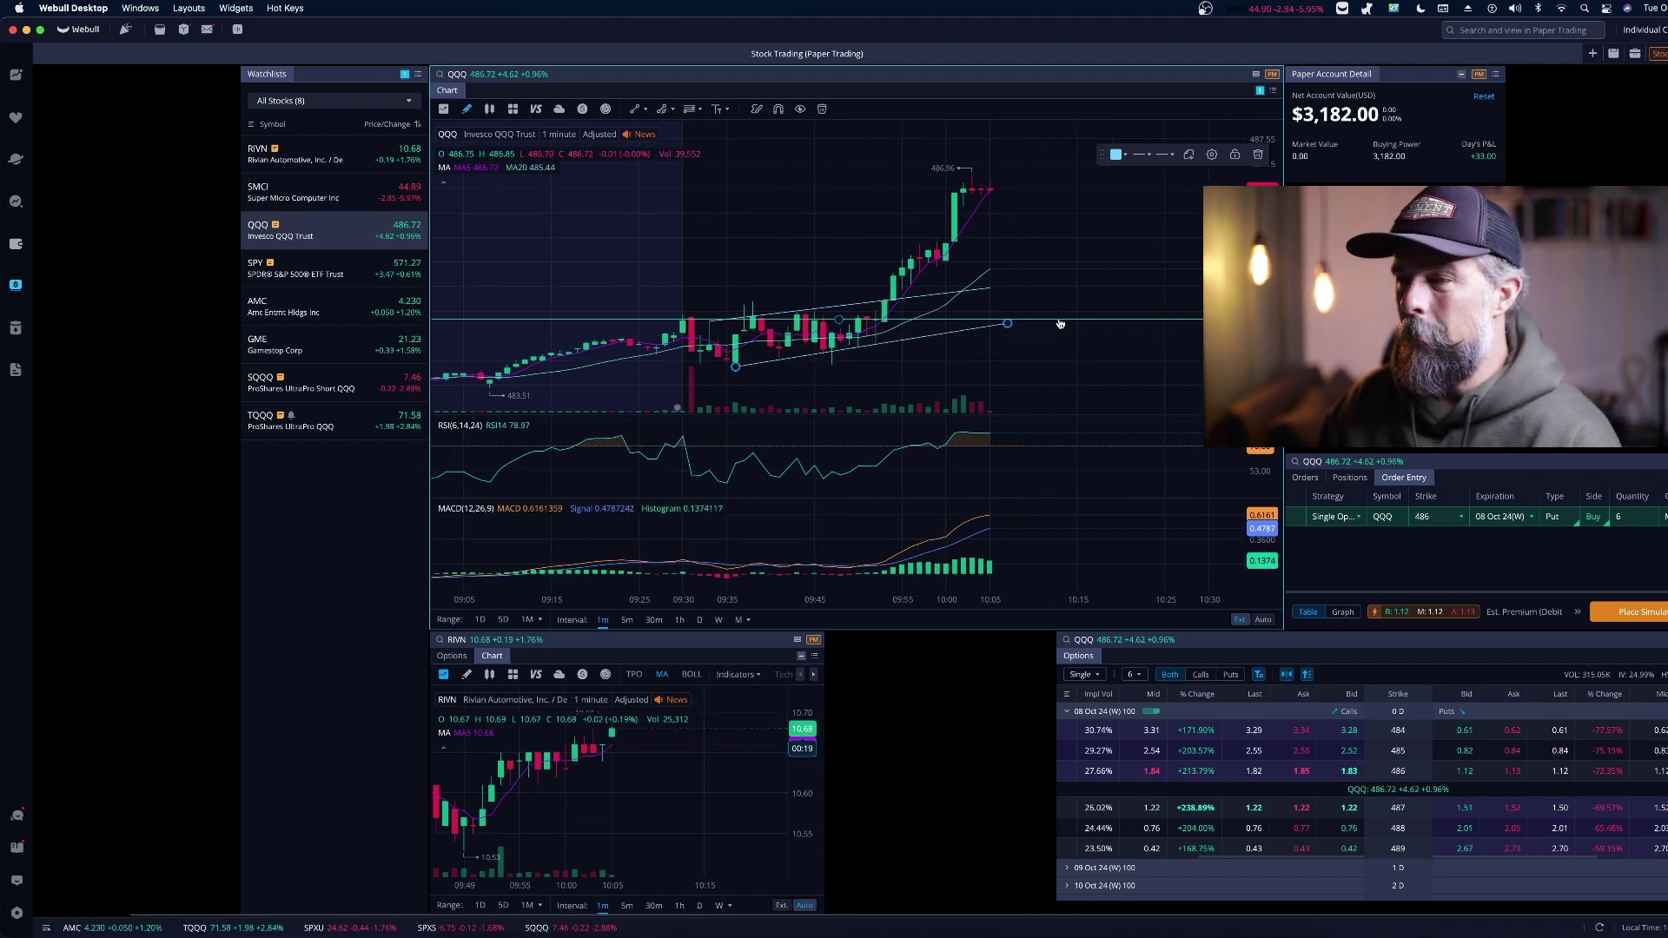
{"action": "scroll", "coordinate": [1034, 269], "scroll_direction": "up", "scroll_amount": 3}
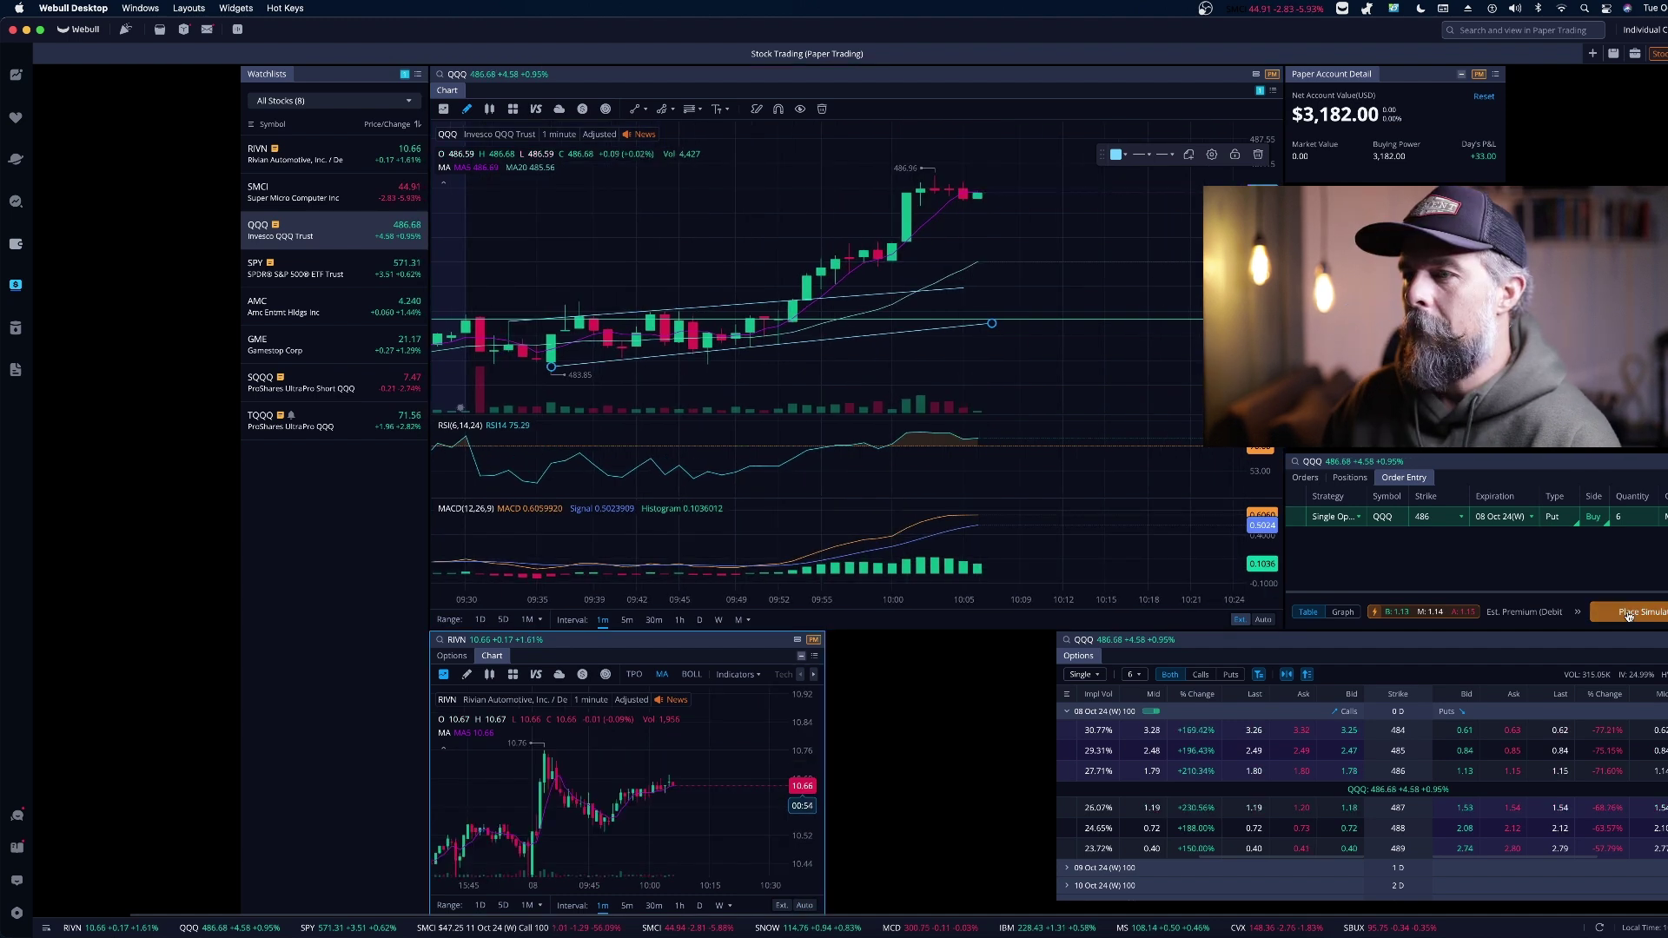
Step: Place the simulated order for the six QQQ $486 puts and show the open positions
{"action": "left_click", "coordinate": [1629, 615]}
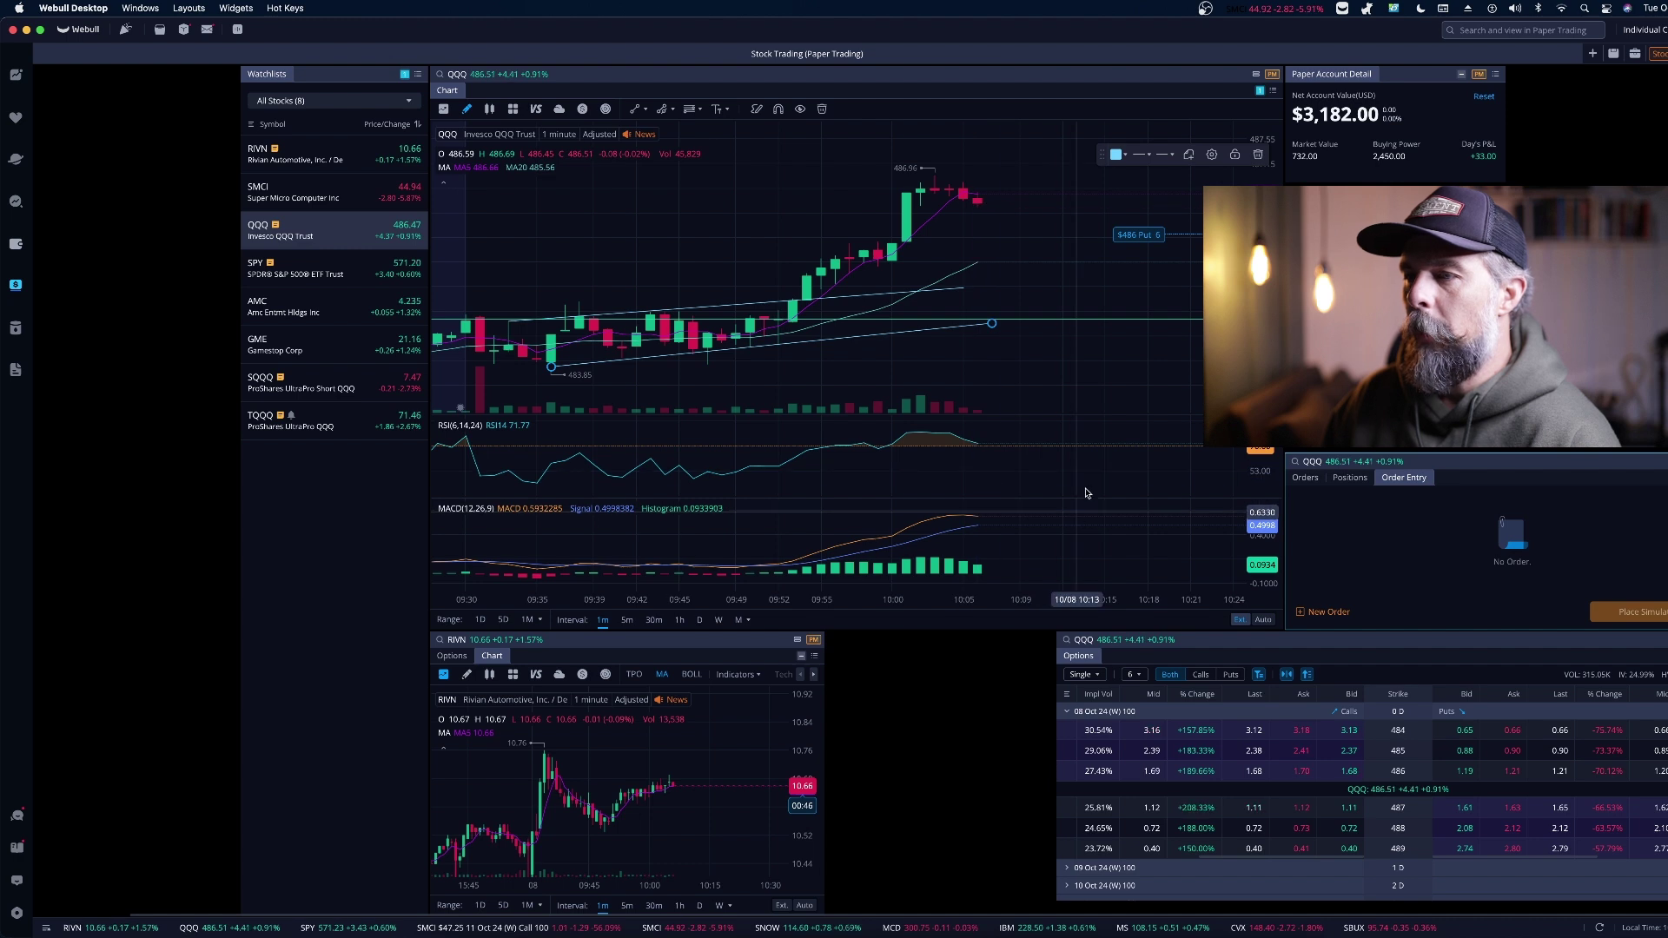
{"action": "left_click", "coordinate": [1360, 482]}
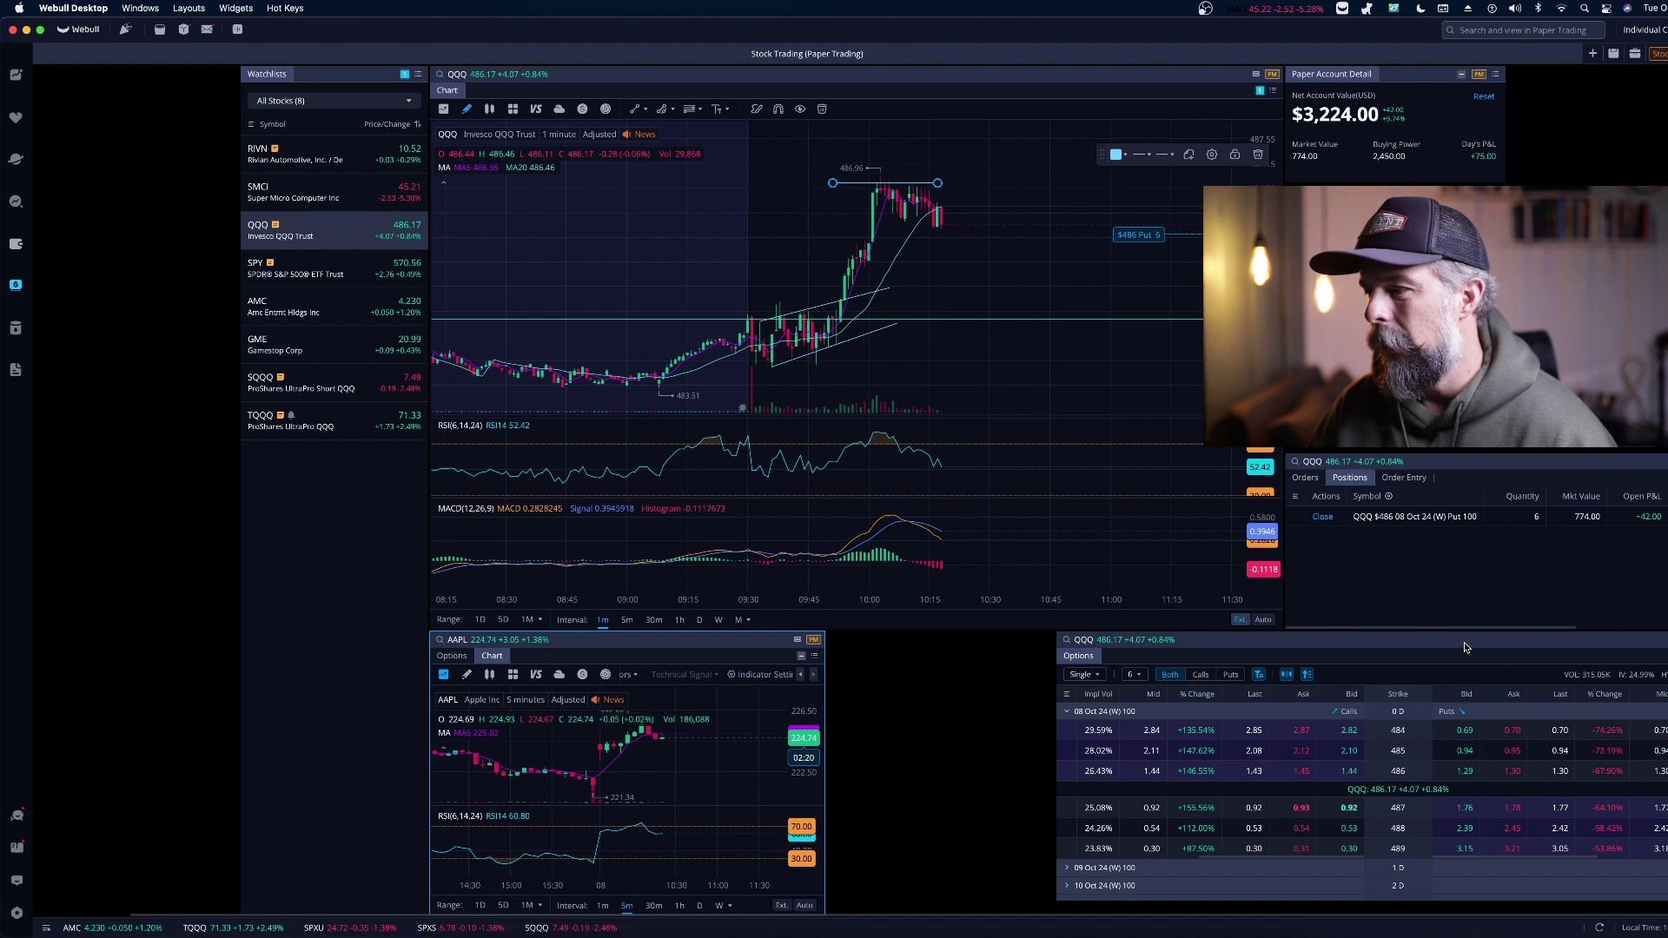
Step: Prepare an order to close the six QQQ $486 puts, with the order type set to market
{"action": "left_click", "coordinate": [1322, 518]}
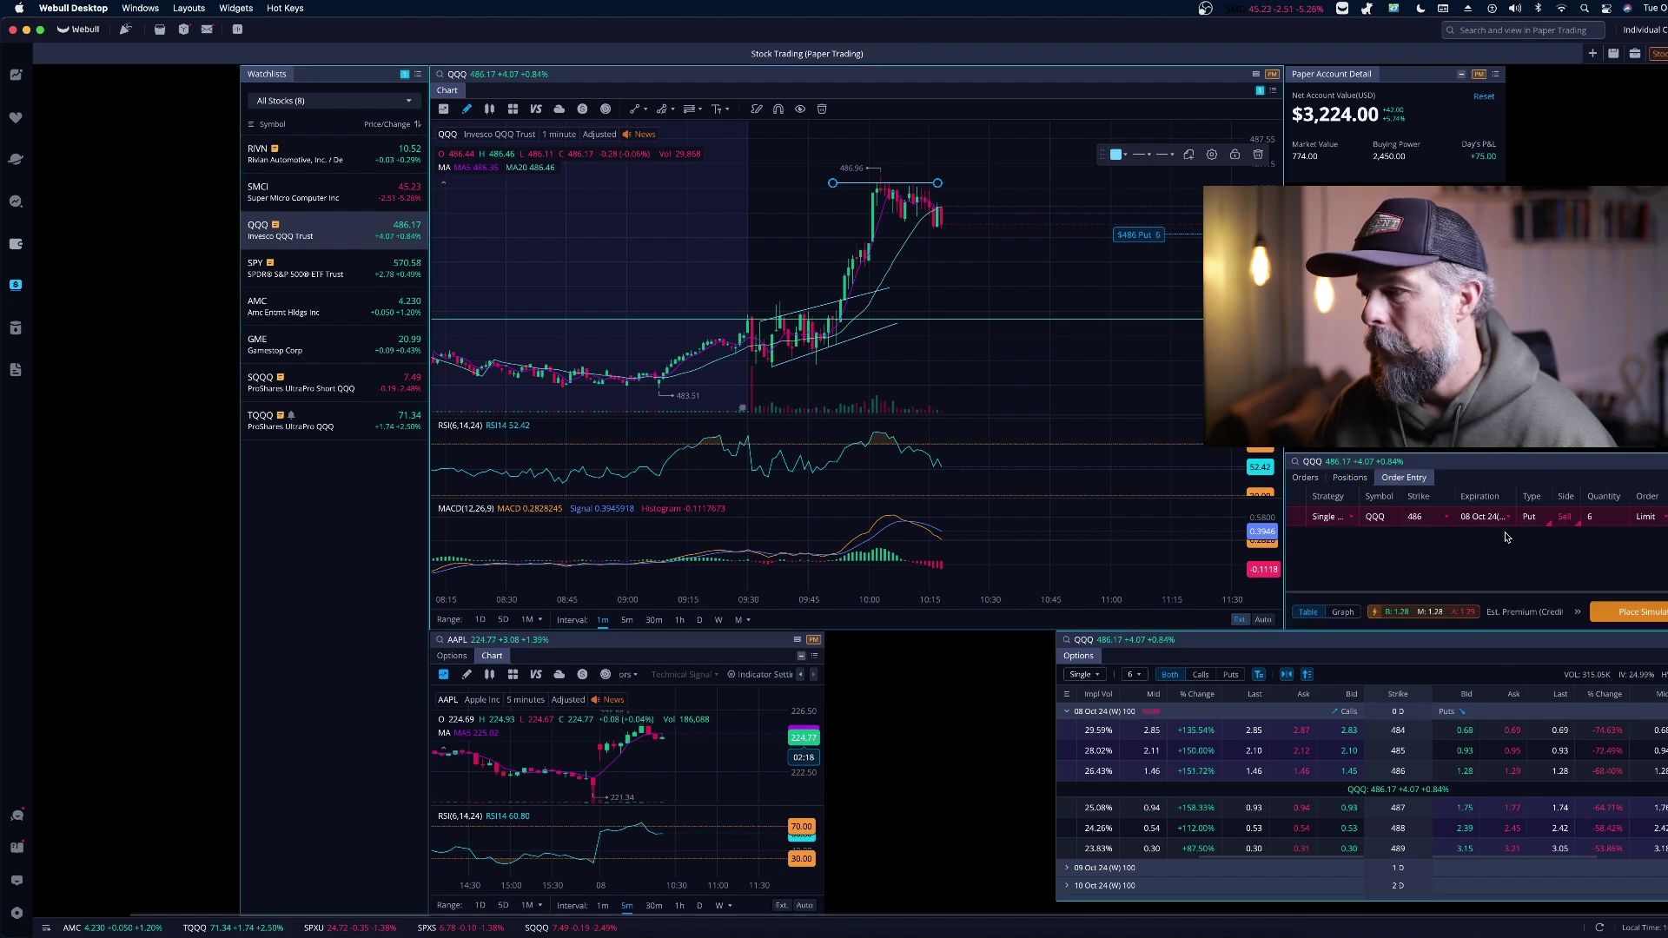
{"action": "left_click", "coordinate": [1664, 517]}
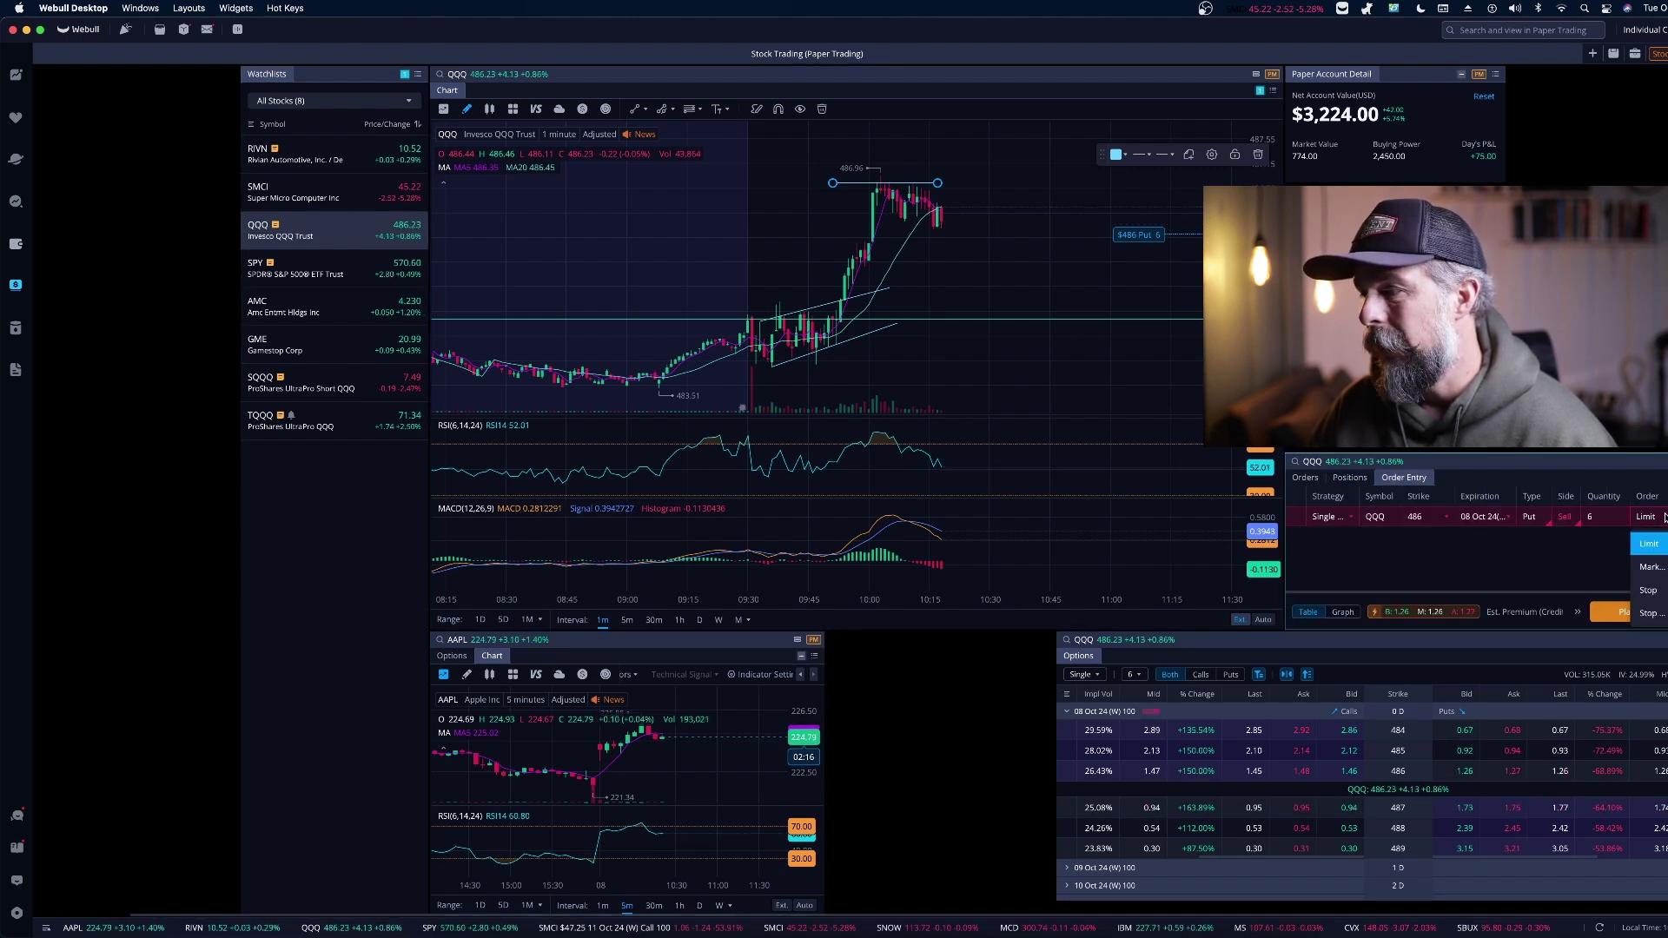
{"action": "left_click", "coordinate": [1655, 567]}
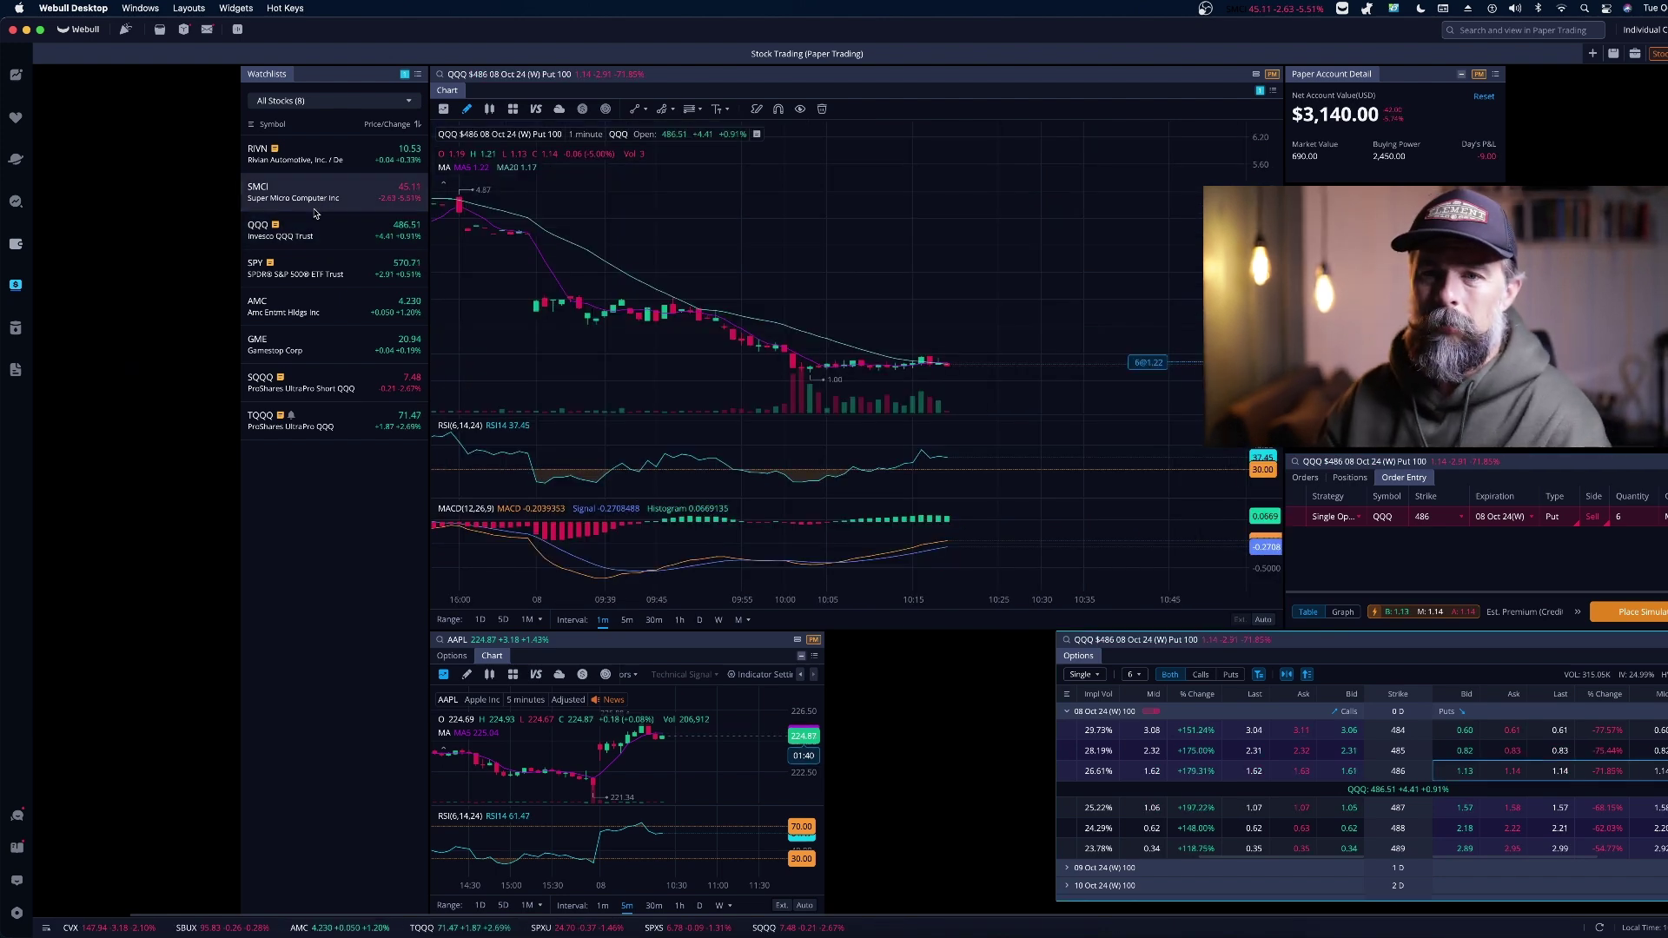
Step: Show the QQQ chart again and tilt the line at its peak into a falling trend line along the recent highs
{"action": "left_click", "coordinate": [334, 234]}
{"action": "left_click_drag", "start_coordinate": [929, 183], "coordinate": [1004, 213]}
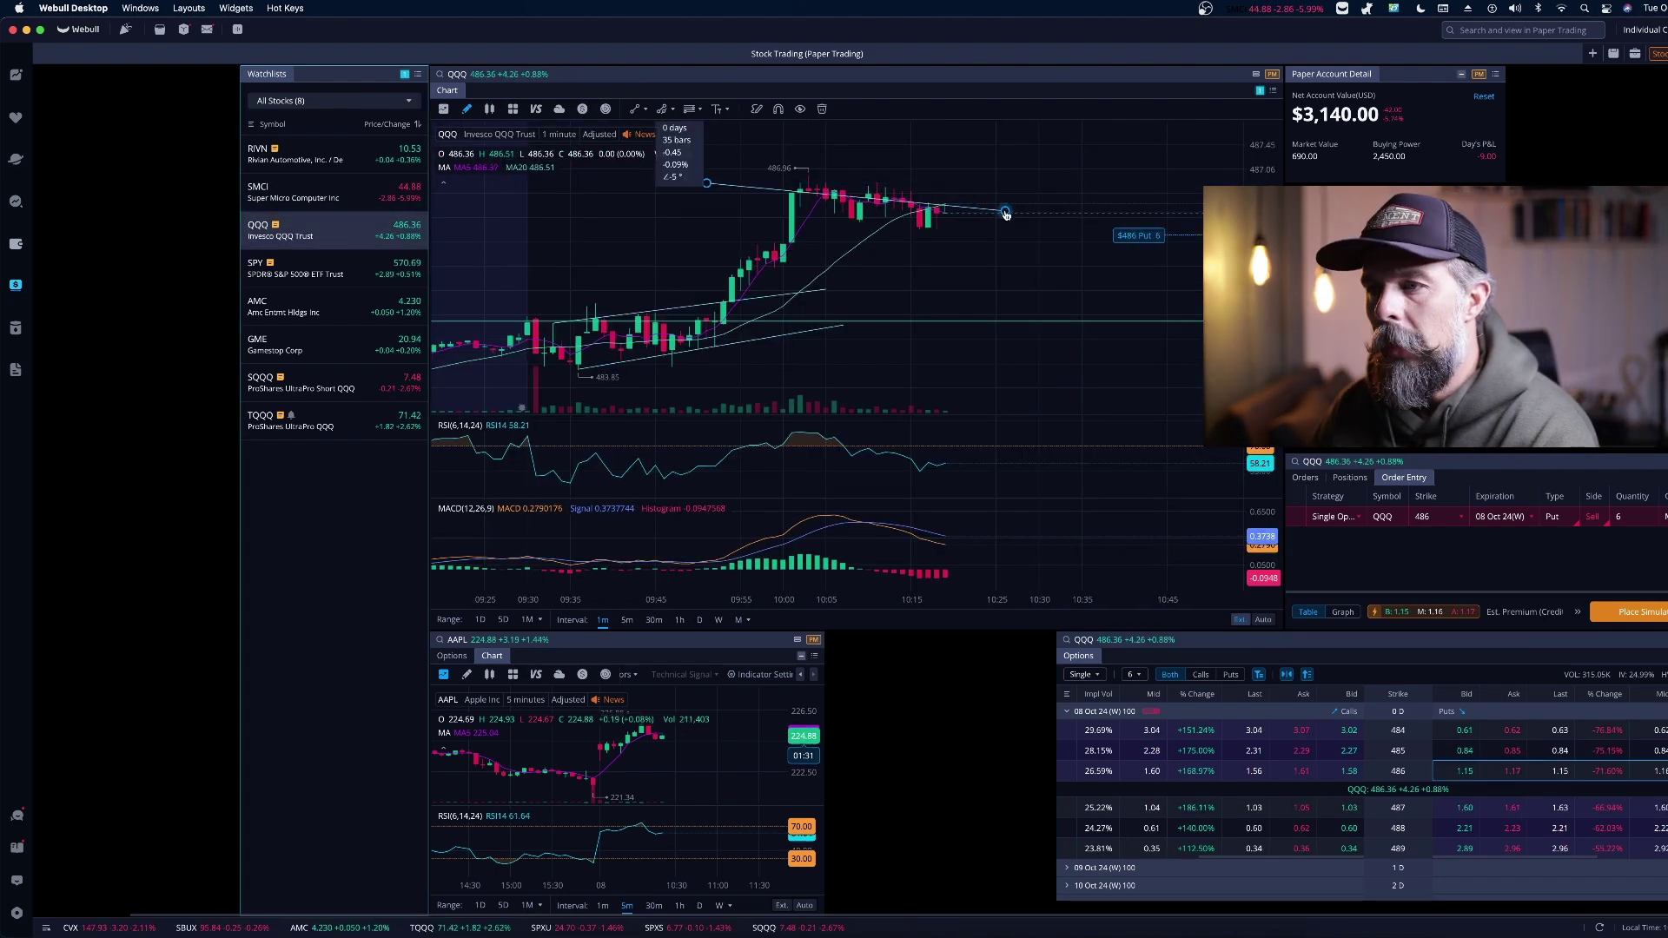
{"action": "left_click_drag", "start_coordinate": [707, 183], "coordinate": [707, 152]}
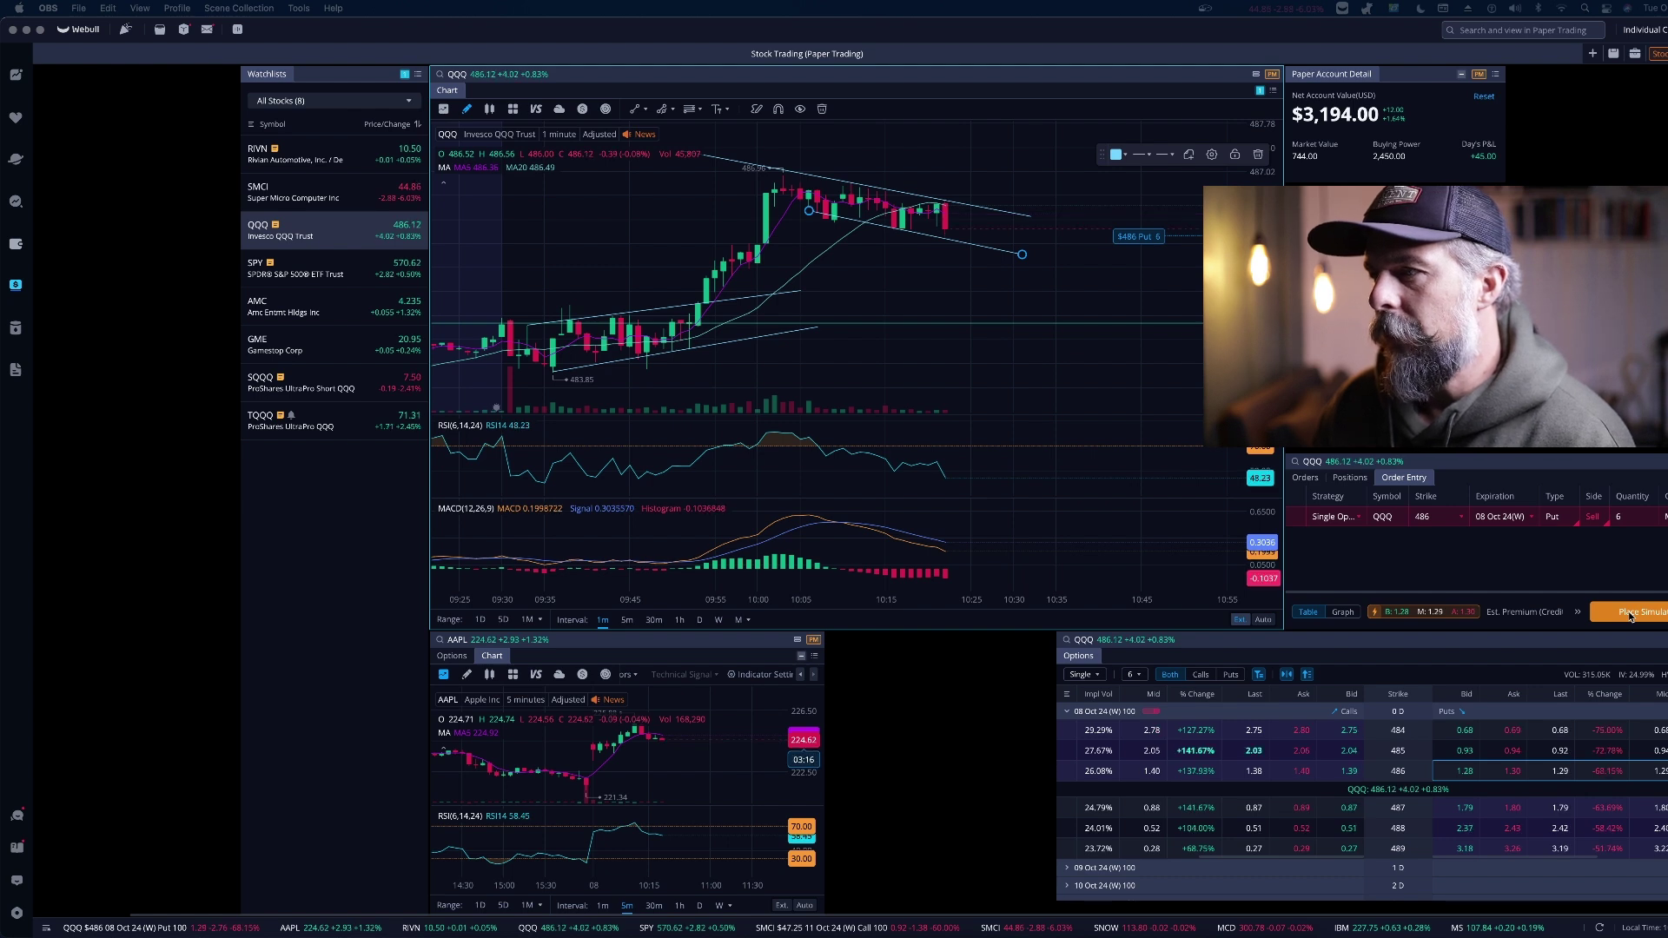
Step: Place the simulated market order selling the six QQQ $486 puts
{"action": "left_click", "coordinate": [1631, 615]}
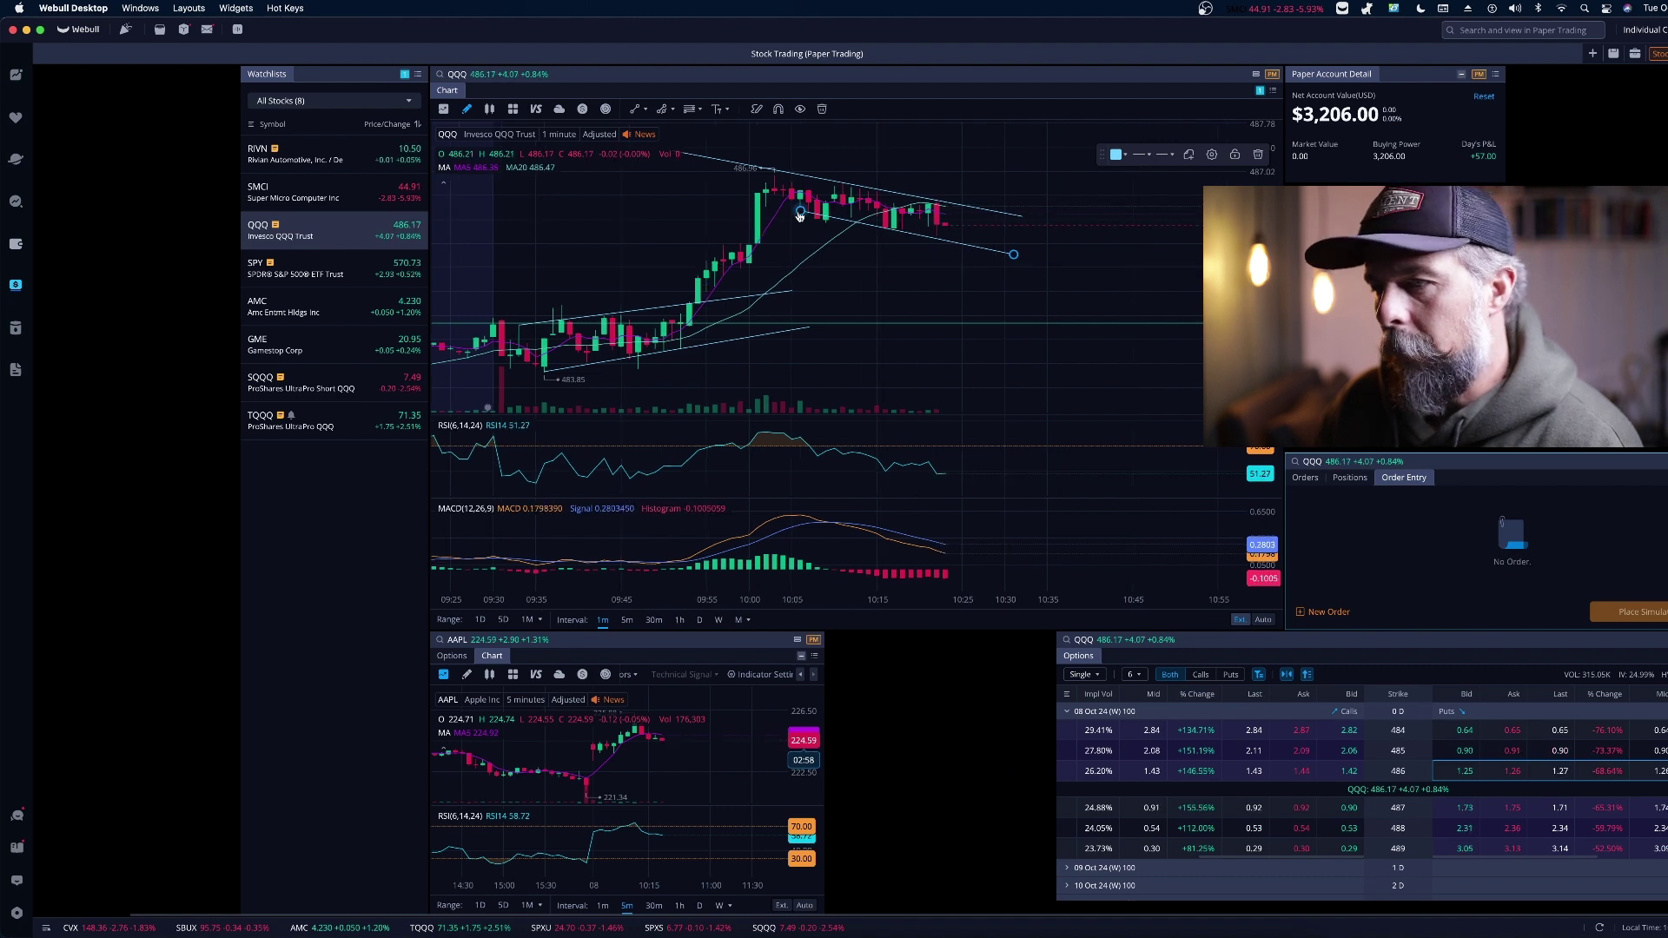
Step: Place a simulated order buying five same-day QQQ $488 calls after comparing the 5-minute and 1-minute QQQ charts
{"action": "scroll", "coordinate": [799, 216], "scroll_direction": "down", "scroll_amount": 5}
{"action": "left_click", "coordinate": [1067, 828]}
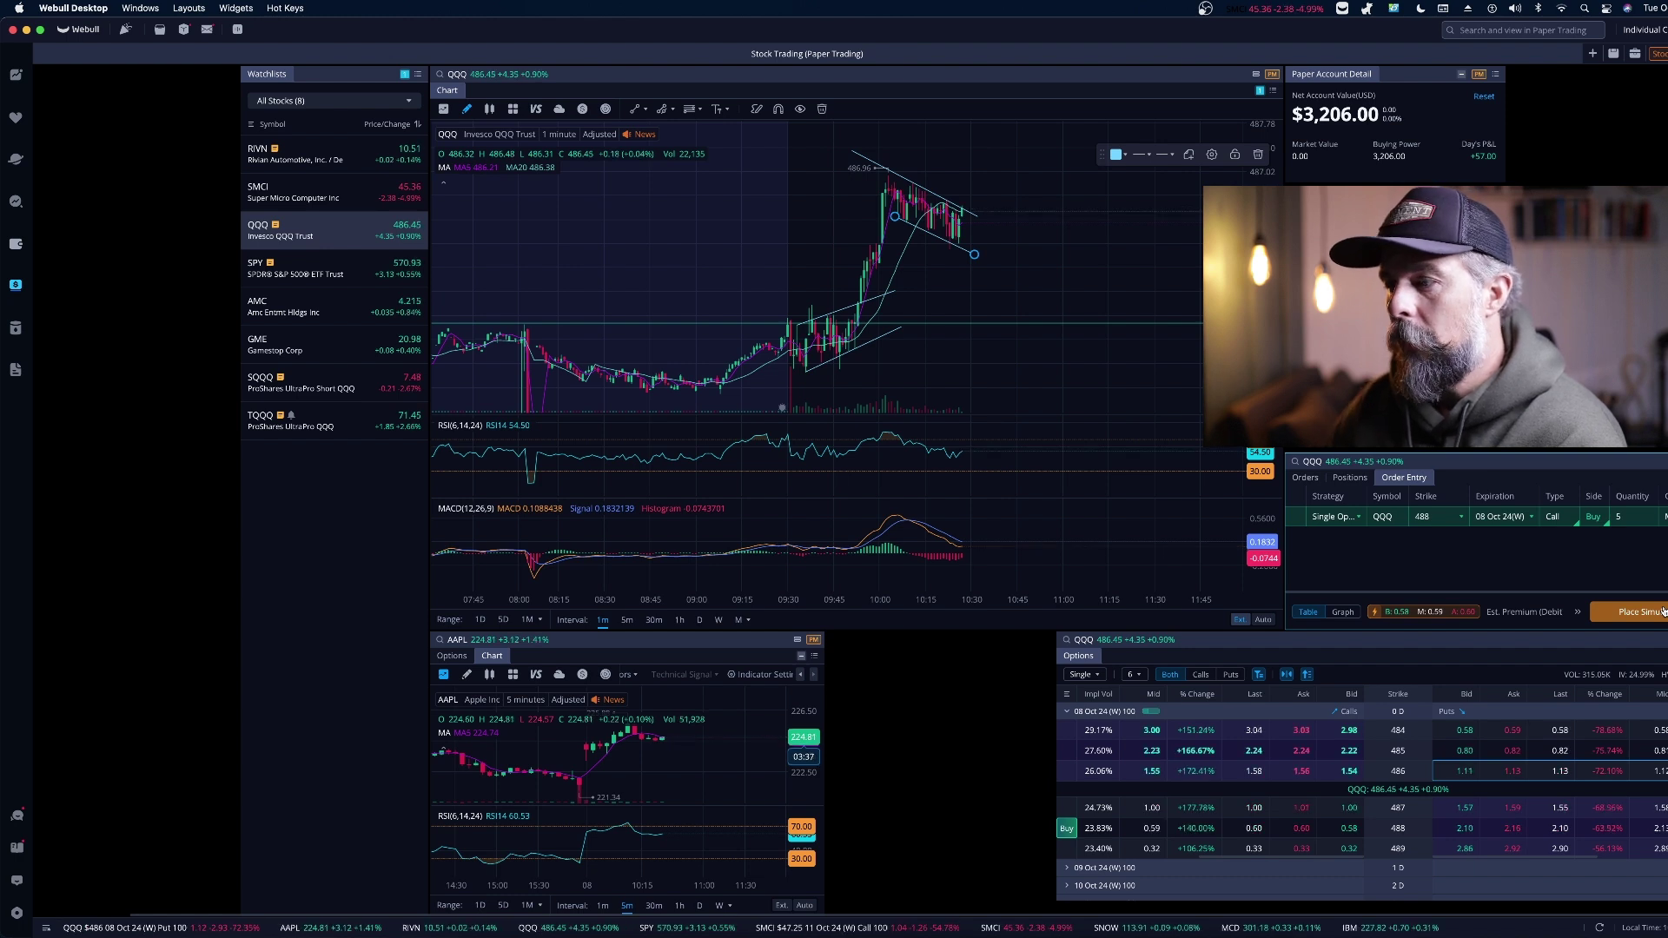
{"action": "scroll", "coordinate": [1019, 255], "scroll_direction": "up", "scroll_amount": 3}
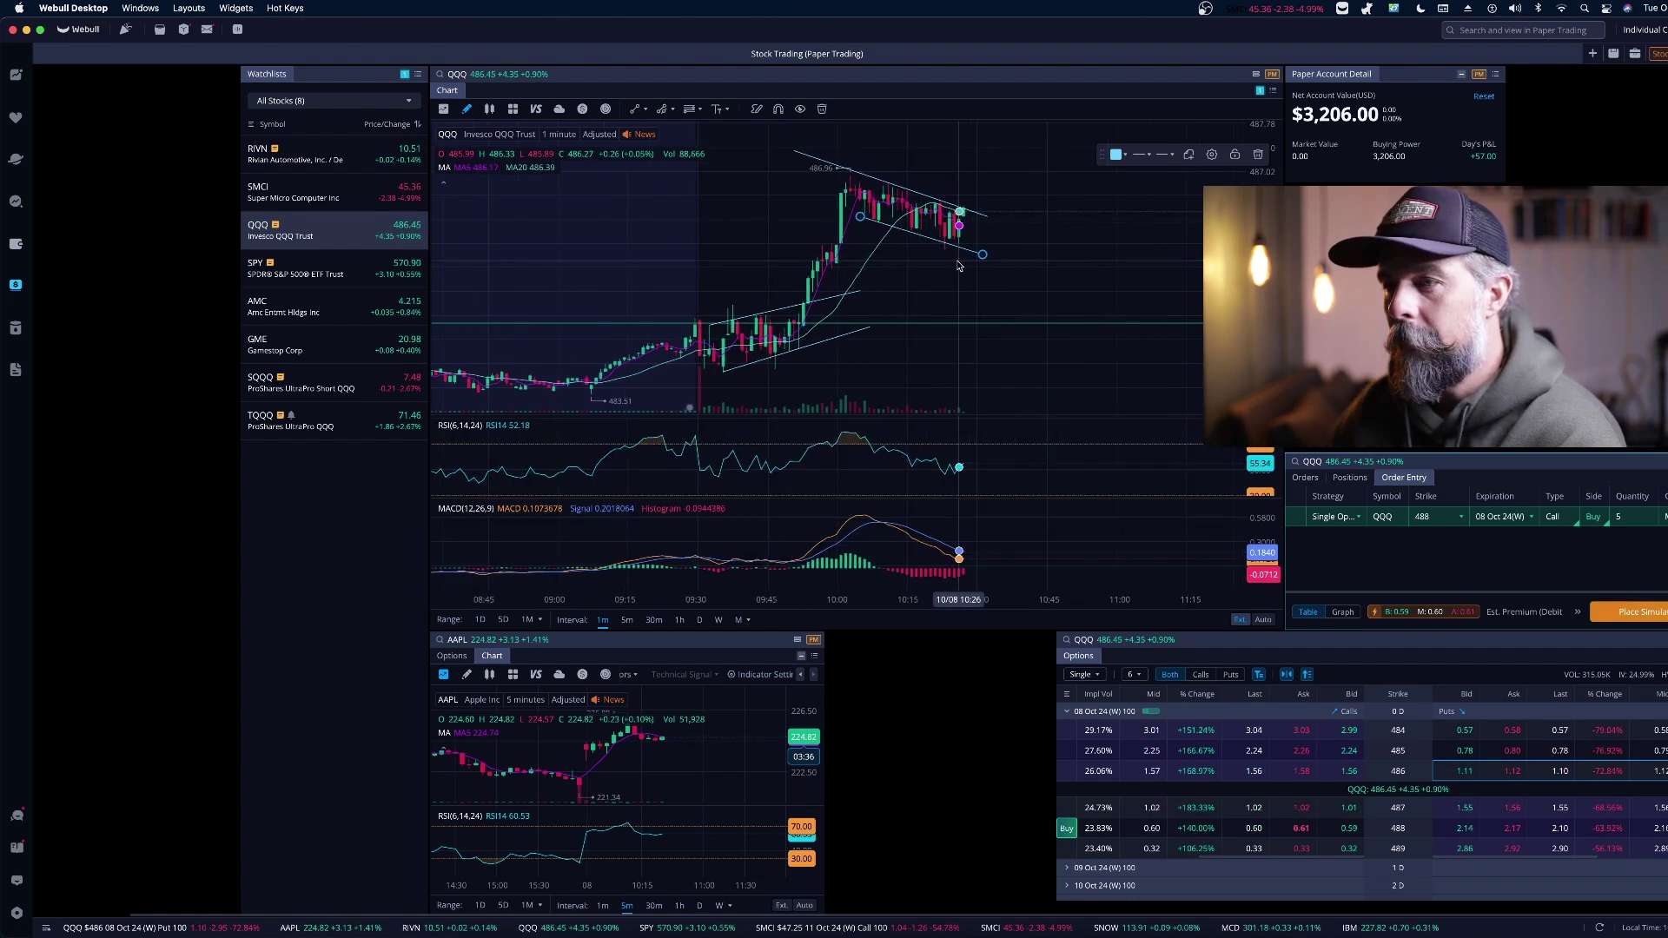
{"action": "left_click", "coordinate": [626, 619]}
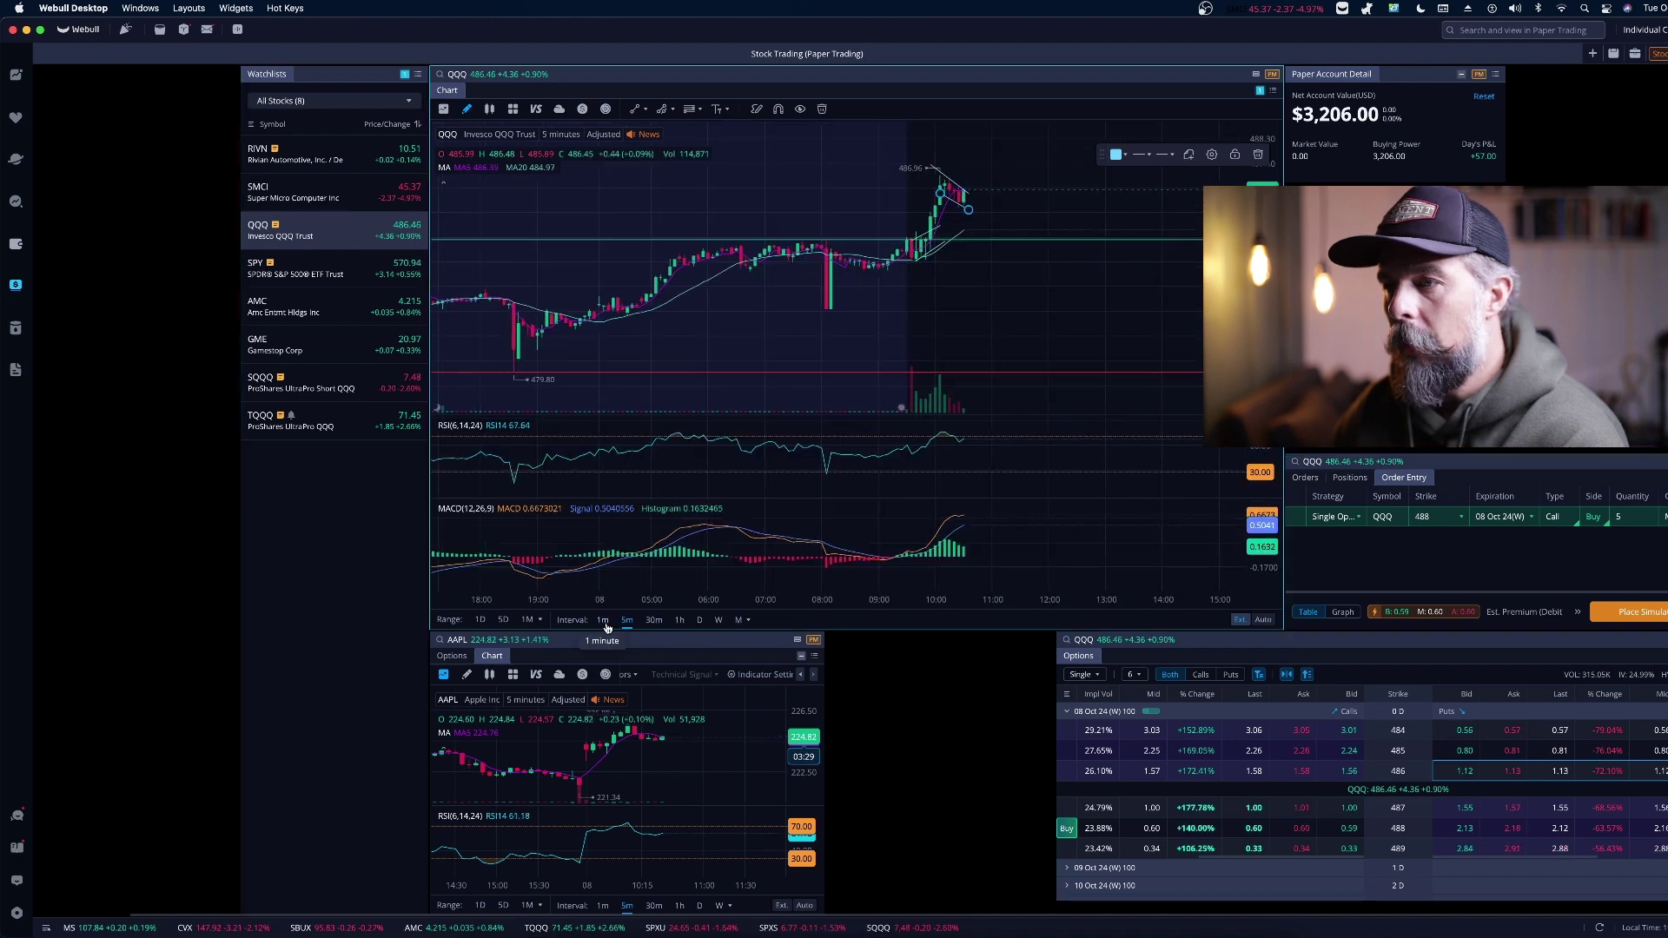
{"action": "left_click", "coordinate": [604, 621]}
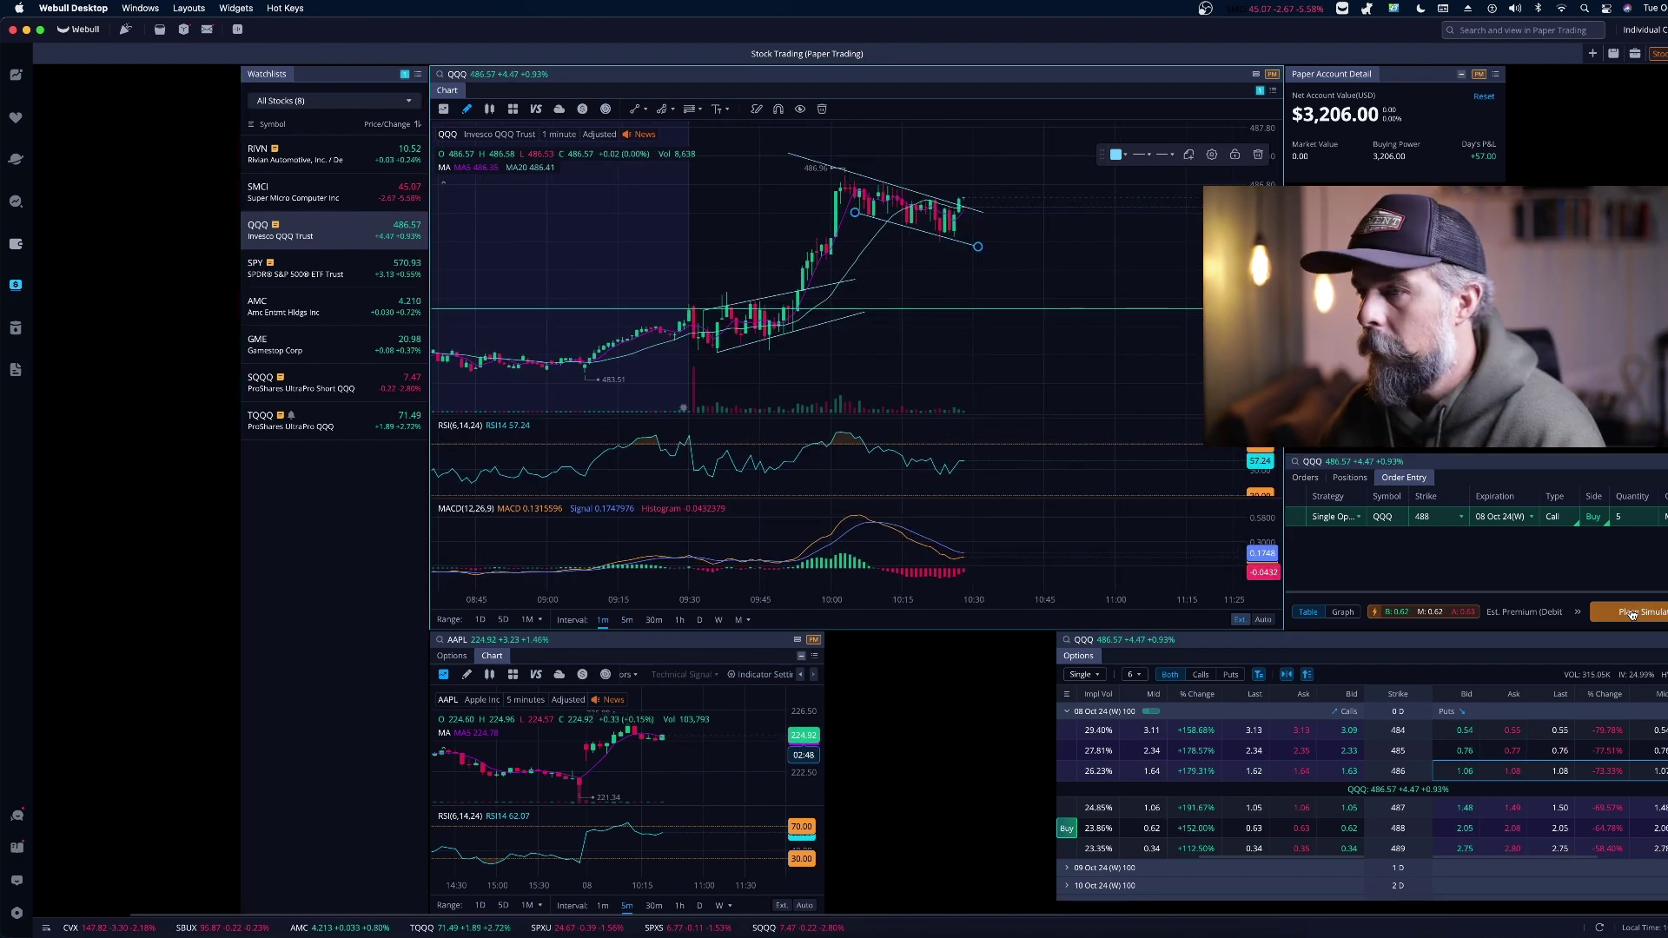
{"action": "left_click", "coordinate": [1631, 613]}
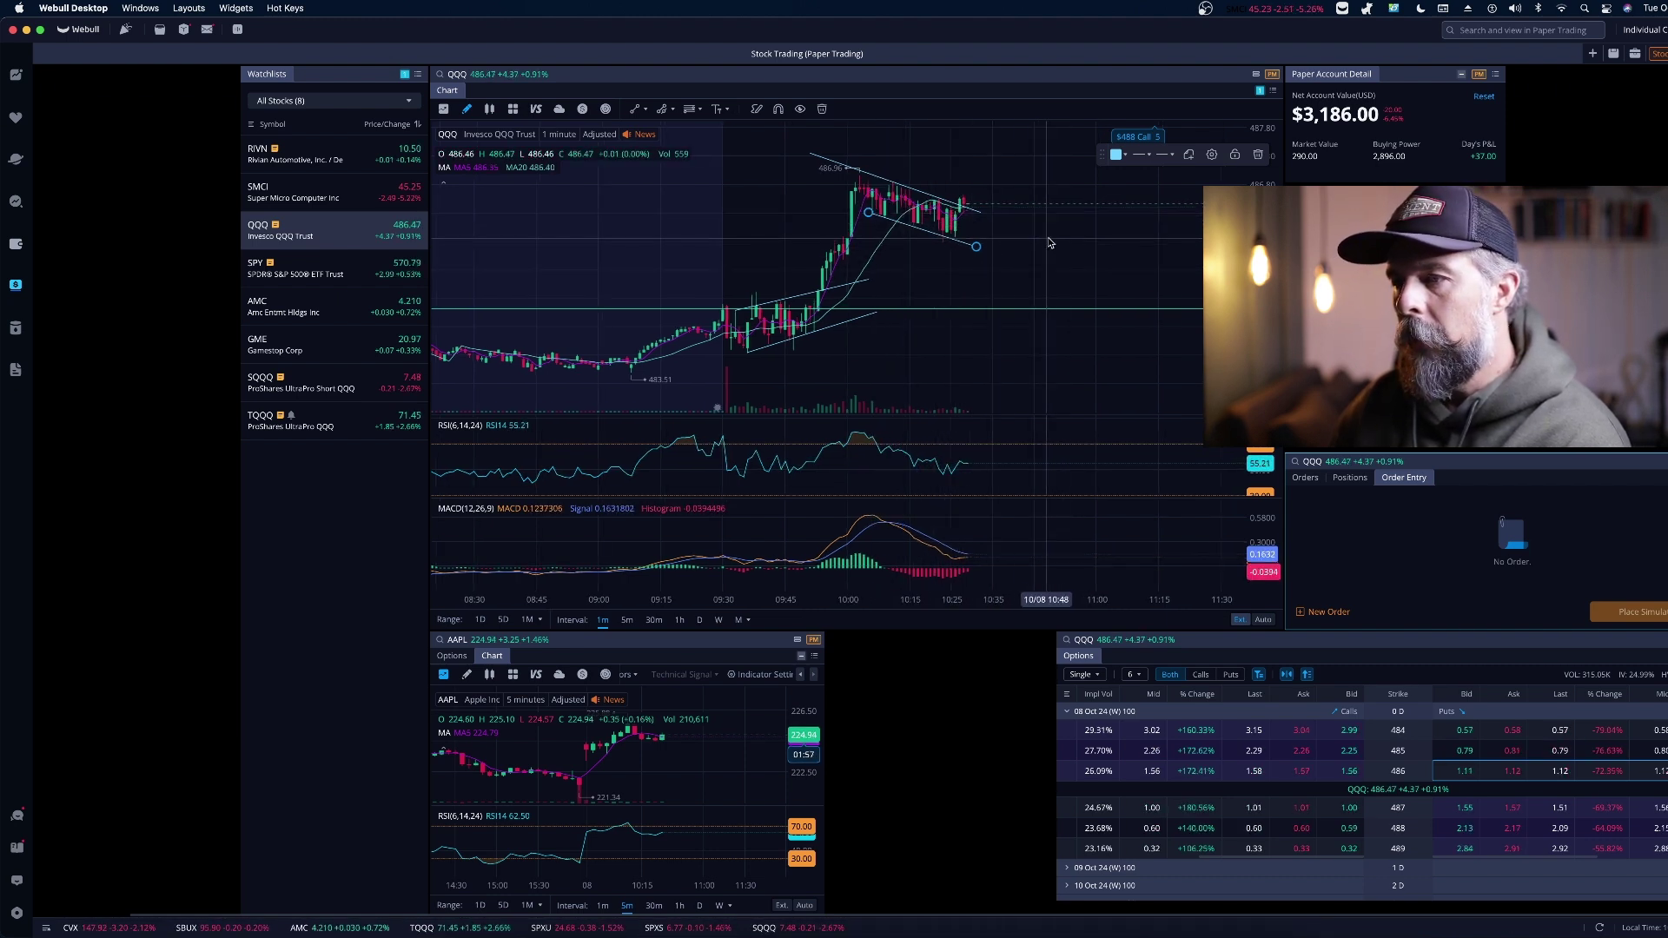
Step: Prepare an order to close the open position of five QQQ $488 calls, with the order type set to market
{"action": "scroll", "coordinate": [1046, 243], "scroll_direction": "up", "scroll_amount": 3}
{"action": "scroll", "coordinate": [1033, 239], "scroll_direction": "up", "scroll_amount": 2}
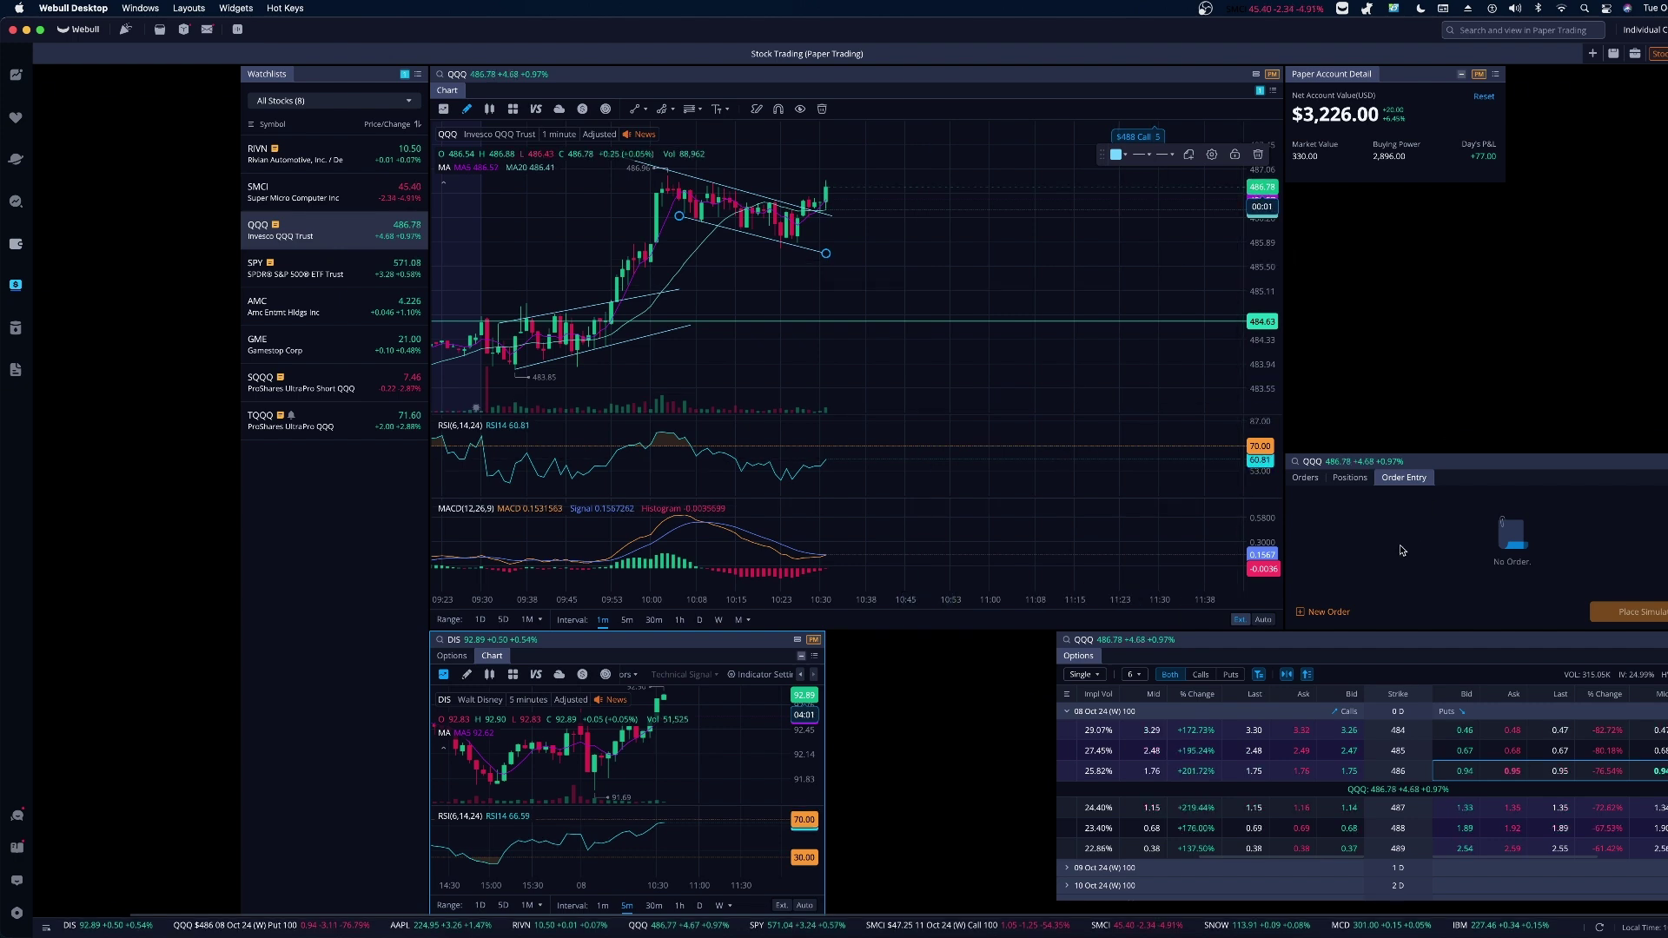
{"action": "left_click", "coordinate": [1348, 479]}
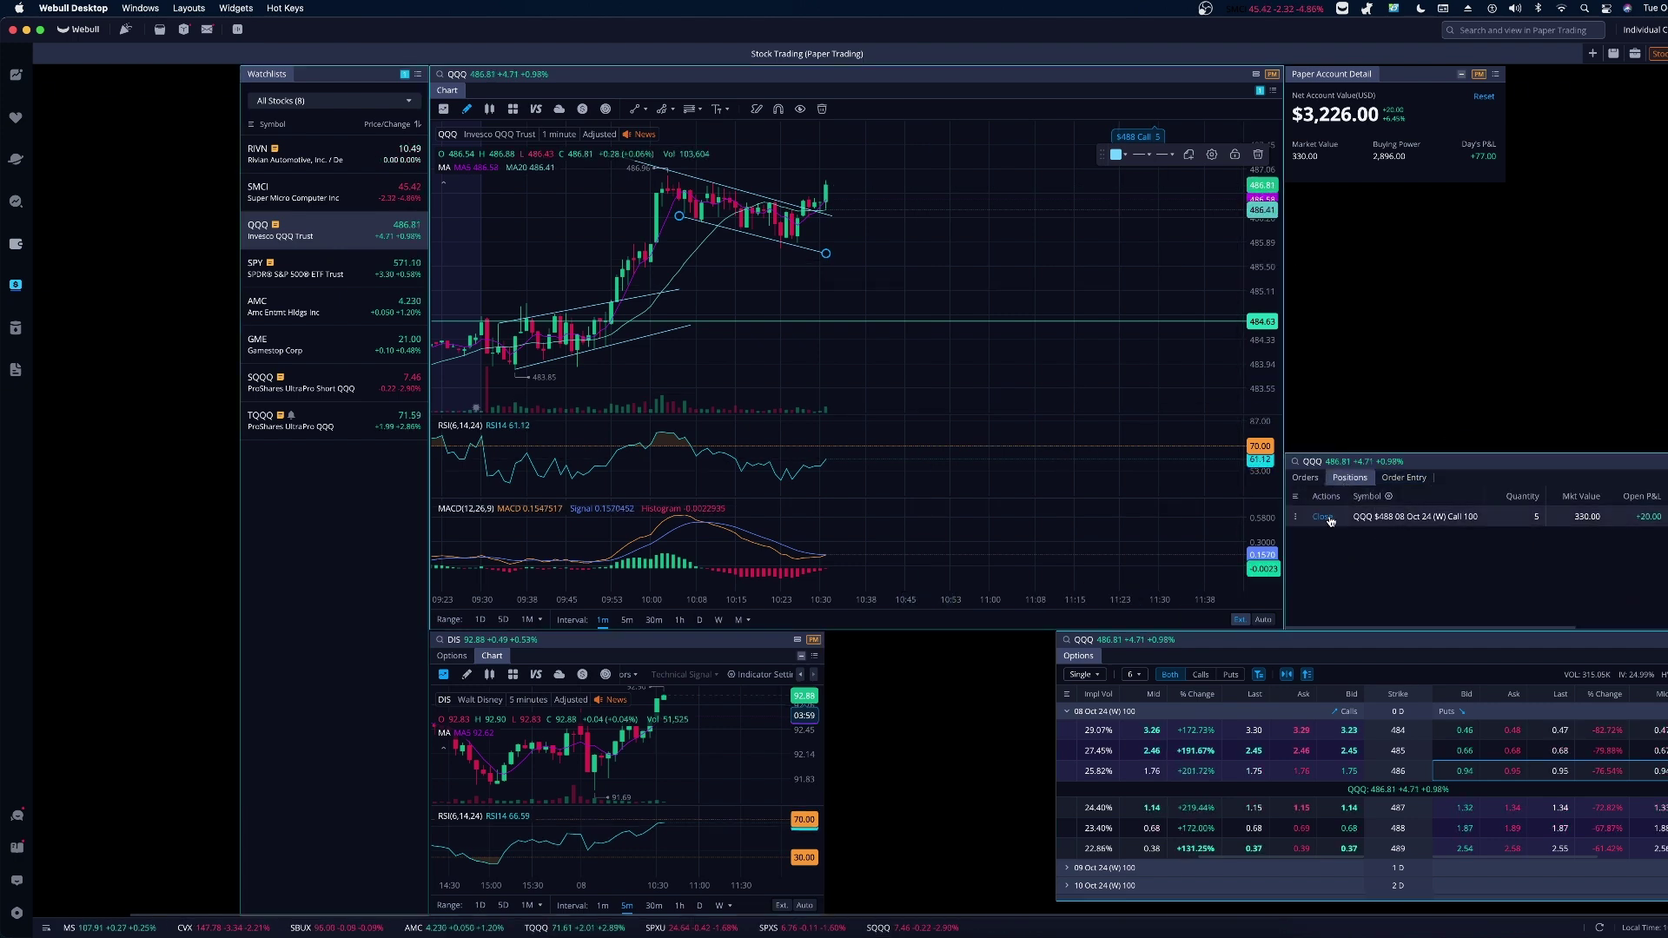
{"action": "left_click", "coordinate": [1324, 517]}
{"action": "left_click", "coordinate": [1642, 517]}
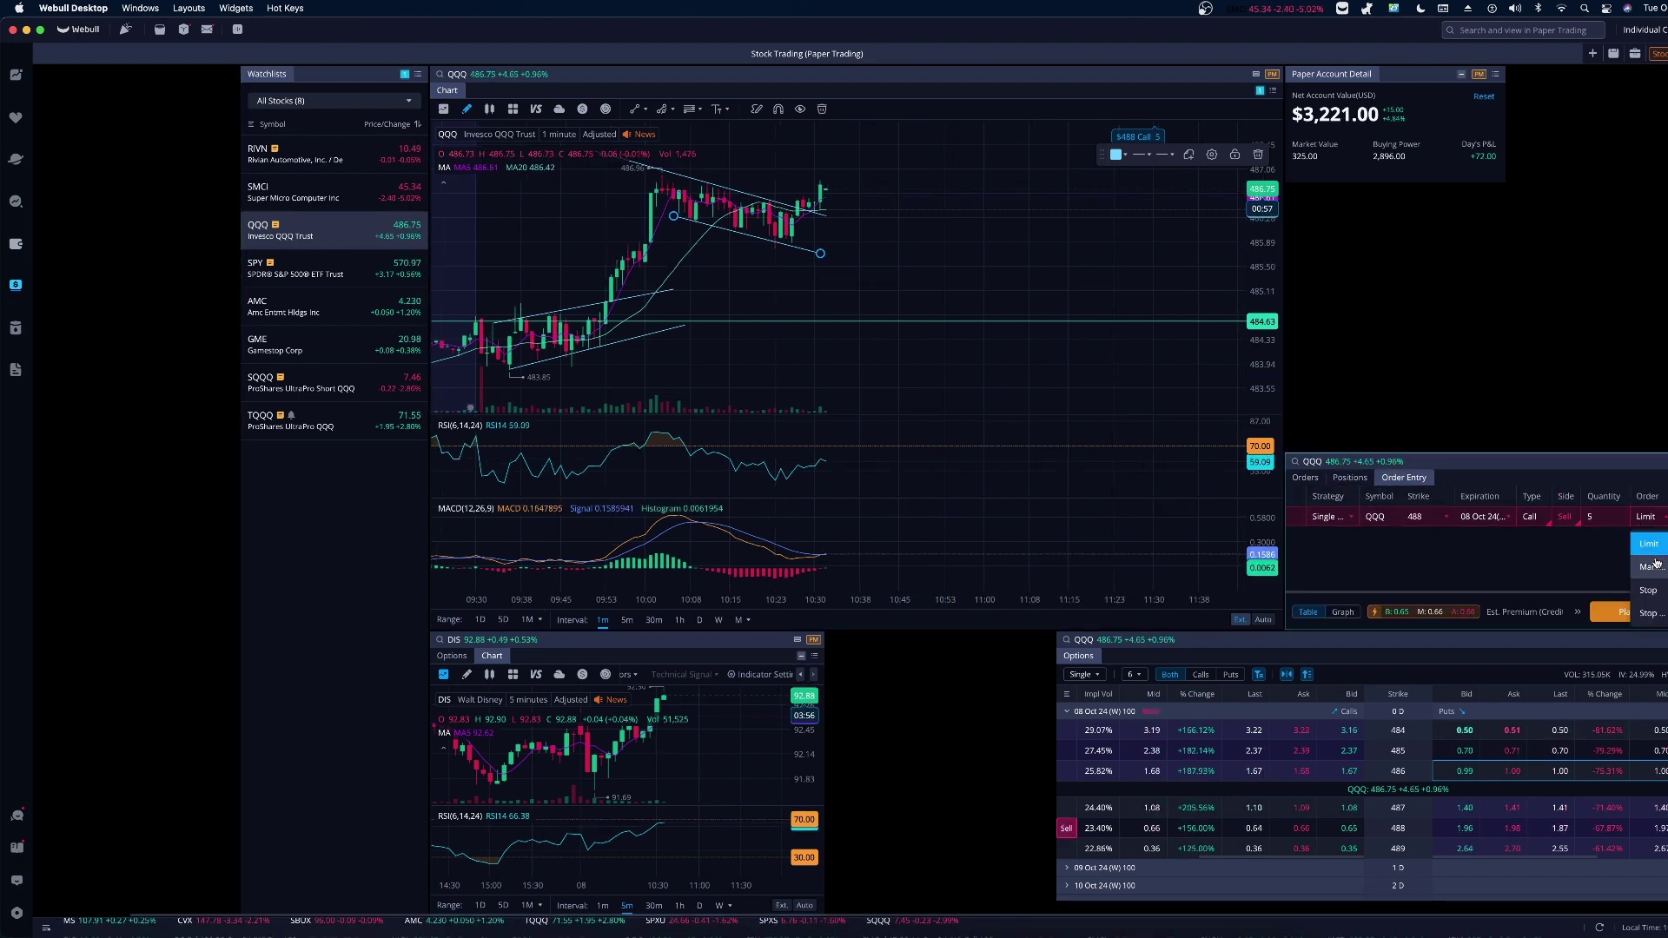
{"action": "left_click", "coordinate": [1634, 562]}
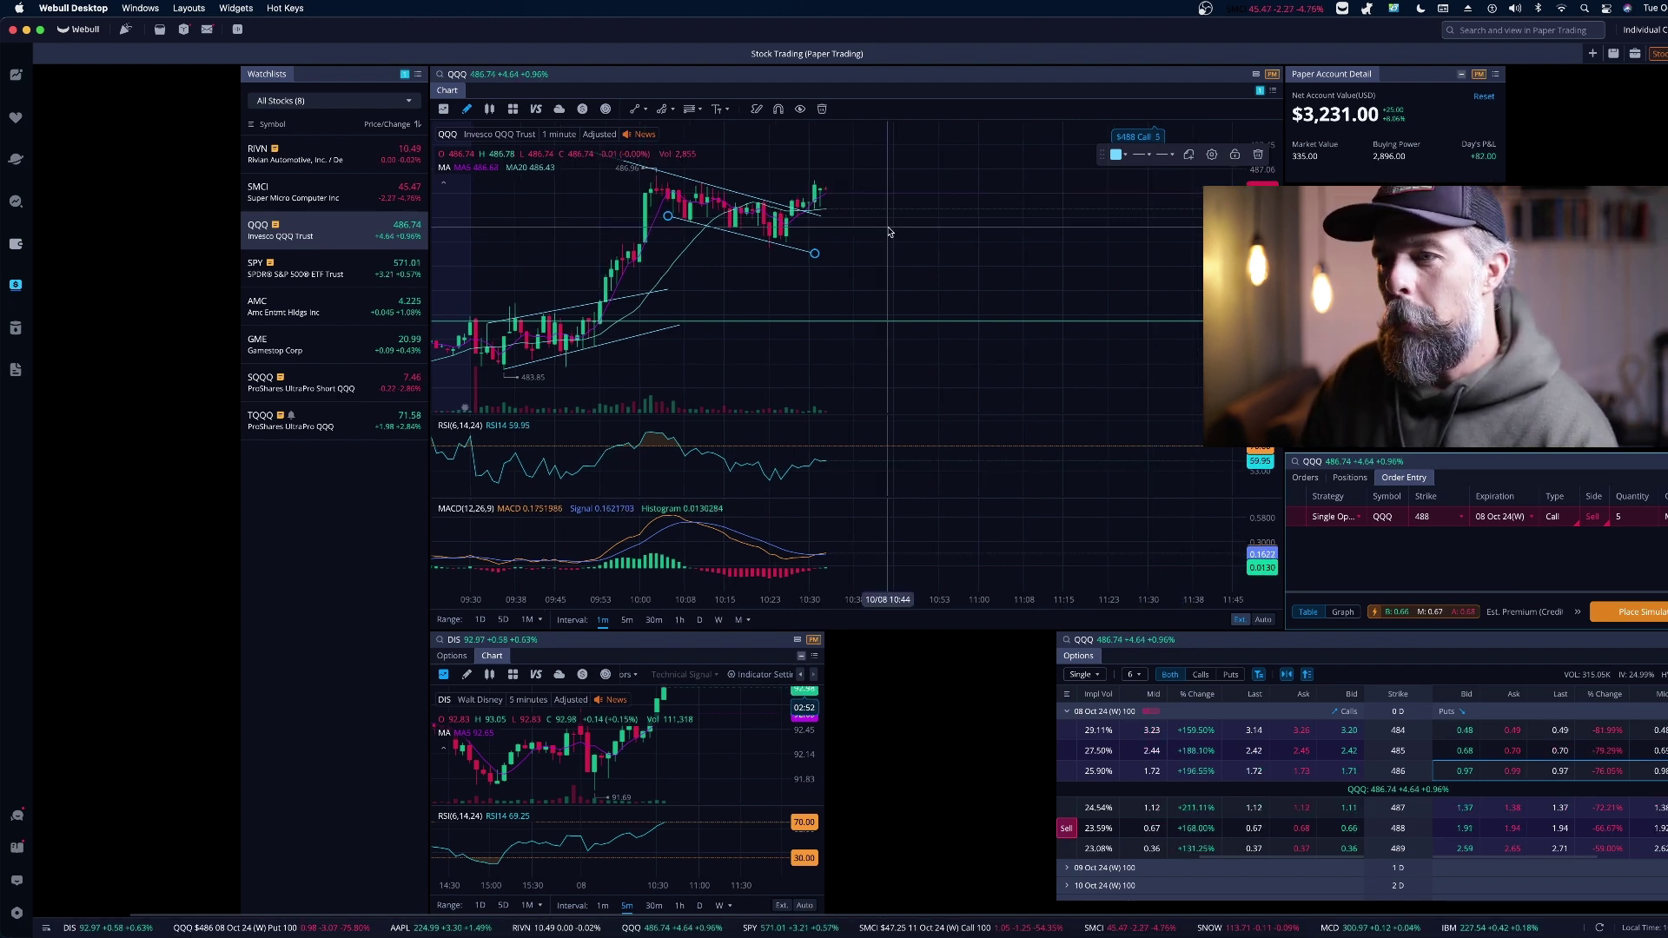
Step: Draw a rising trend line along the lows of the latest rebound on the 1-minute QQQ chart
{"action": "left_click", "coordinate": [786, 240]}
{"action": "left_click", "coordinate": [870, 154]}
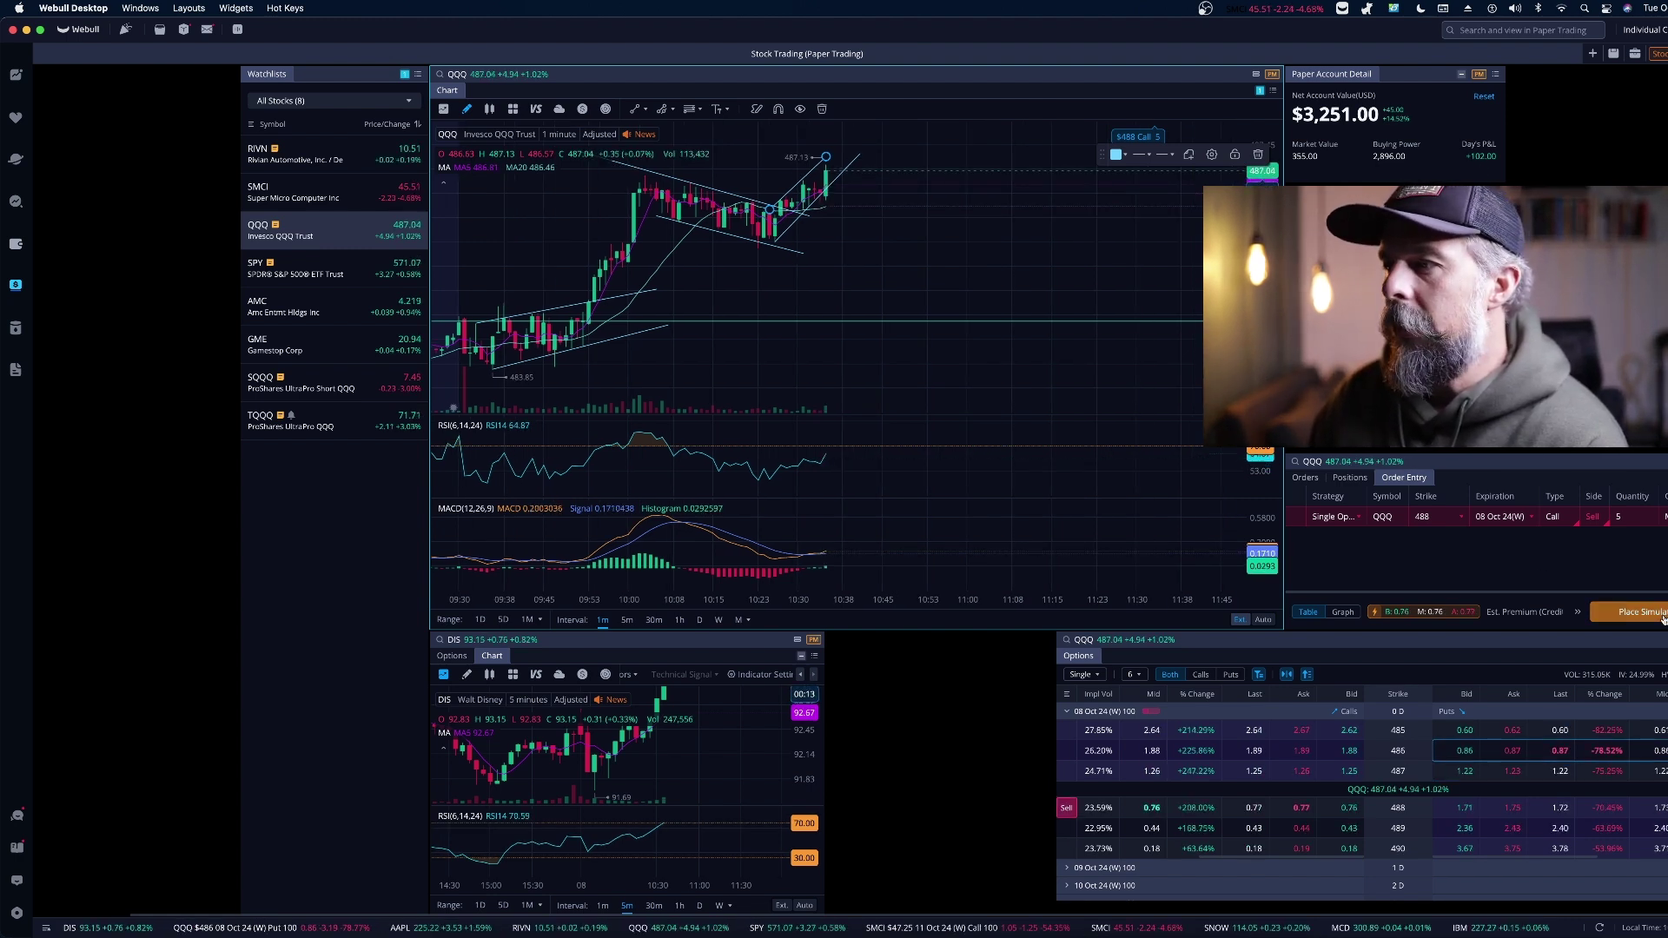
Step: Check the QQQ move on the 5-minute and 1-minute charts and place the simulated market order selling the five $488 calls
{"action": "left_click", "coordinate": [627, 620]}
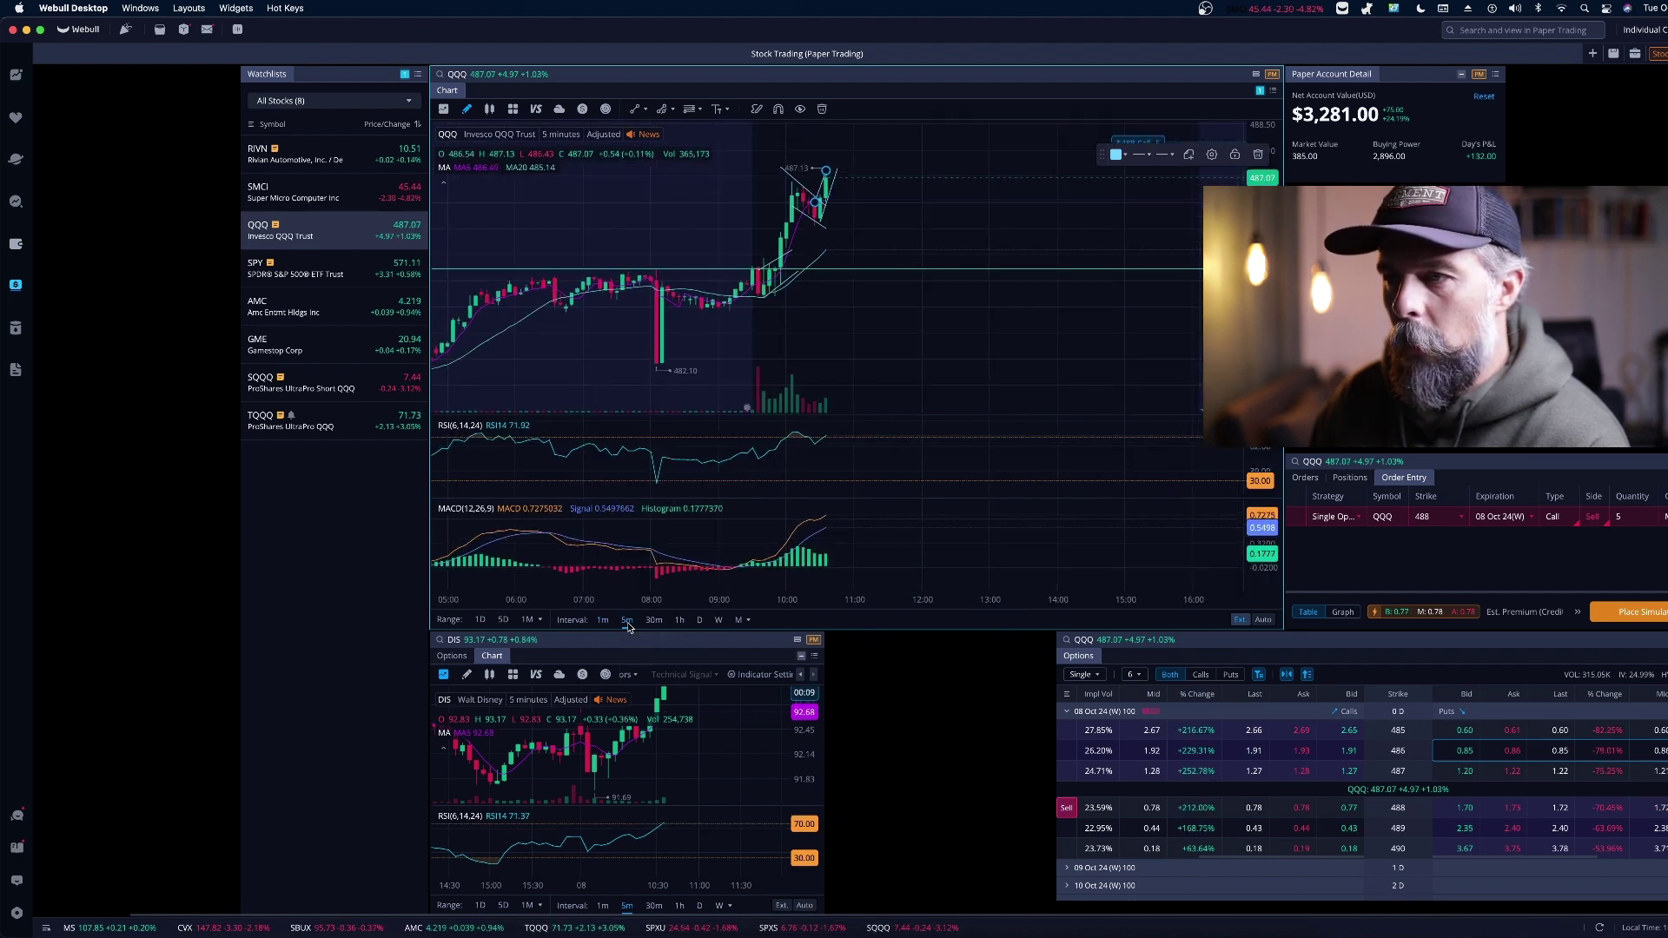
{"action": "scroll", "coordinate": [822, 284], "scroll_direction": "up", "scroll_amount": 5}
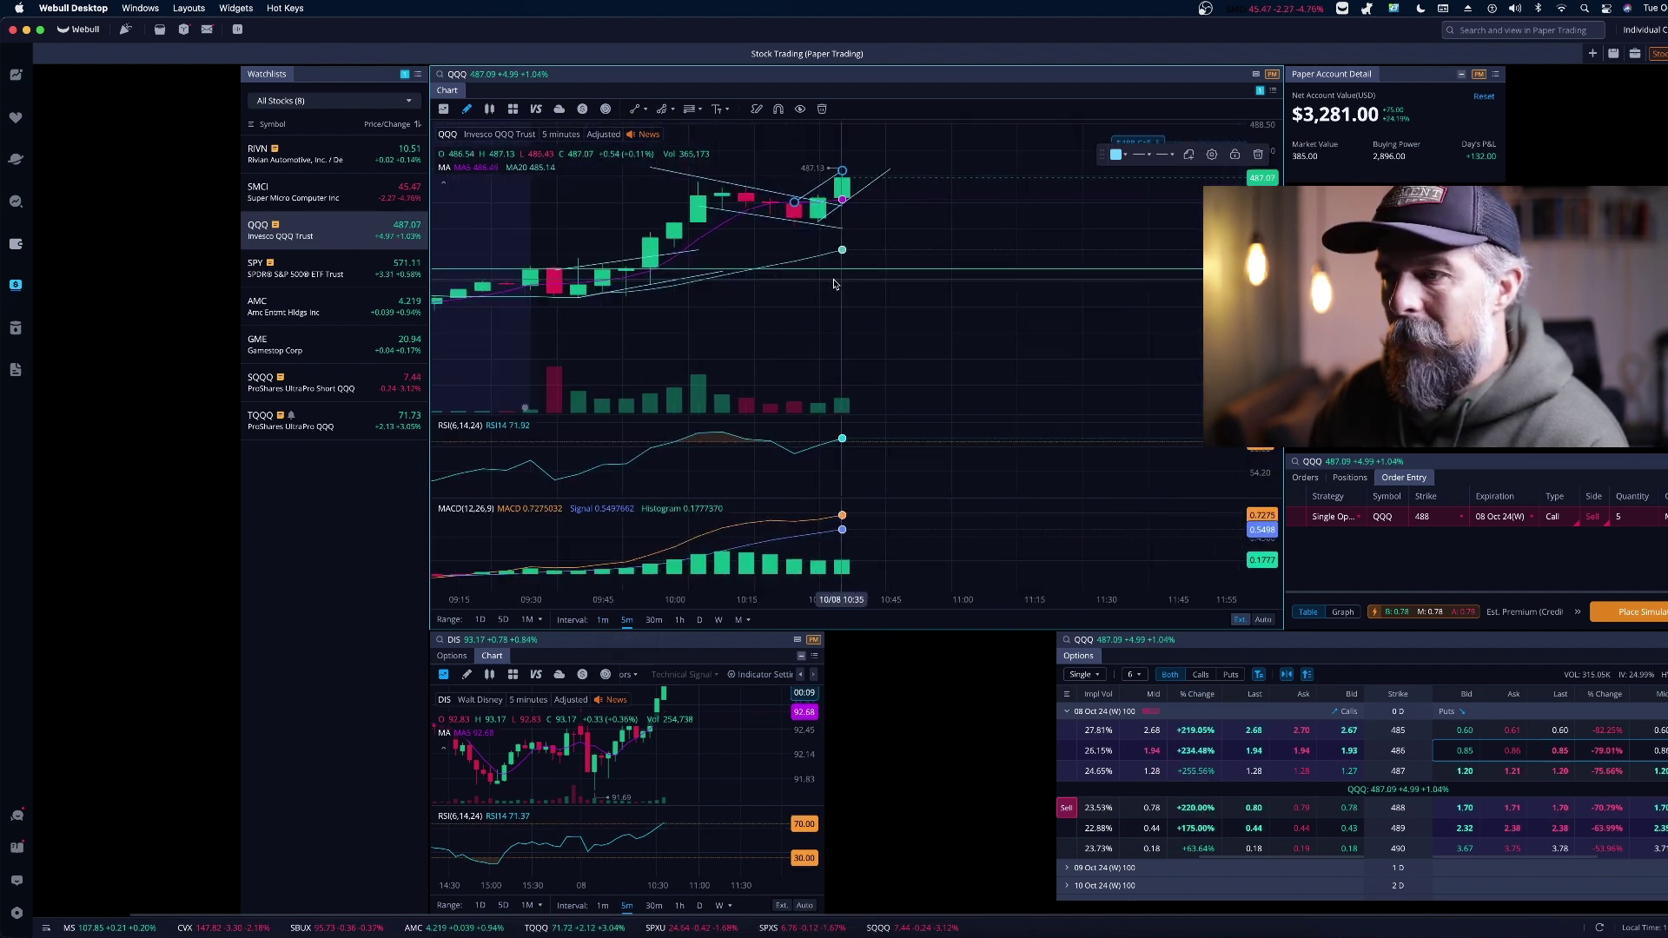
{"action": "left_click", "coordinate": [602, 619]}
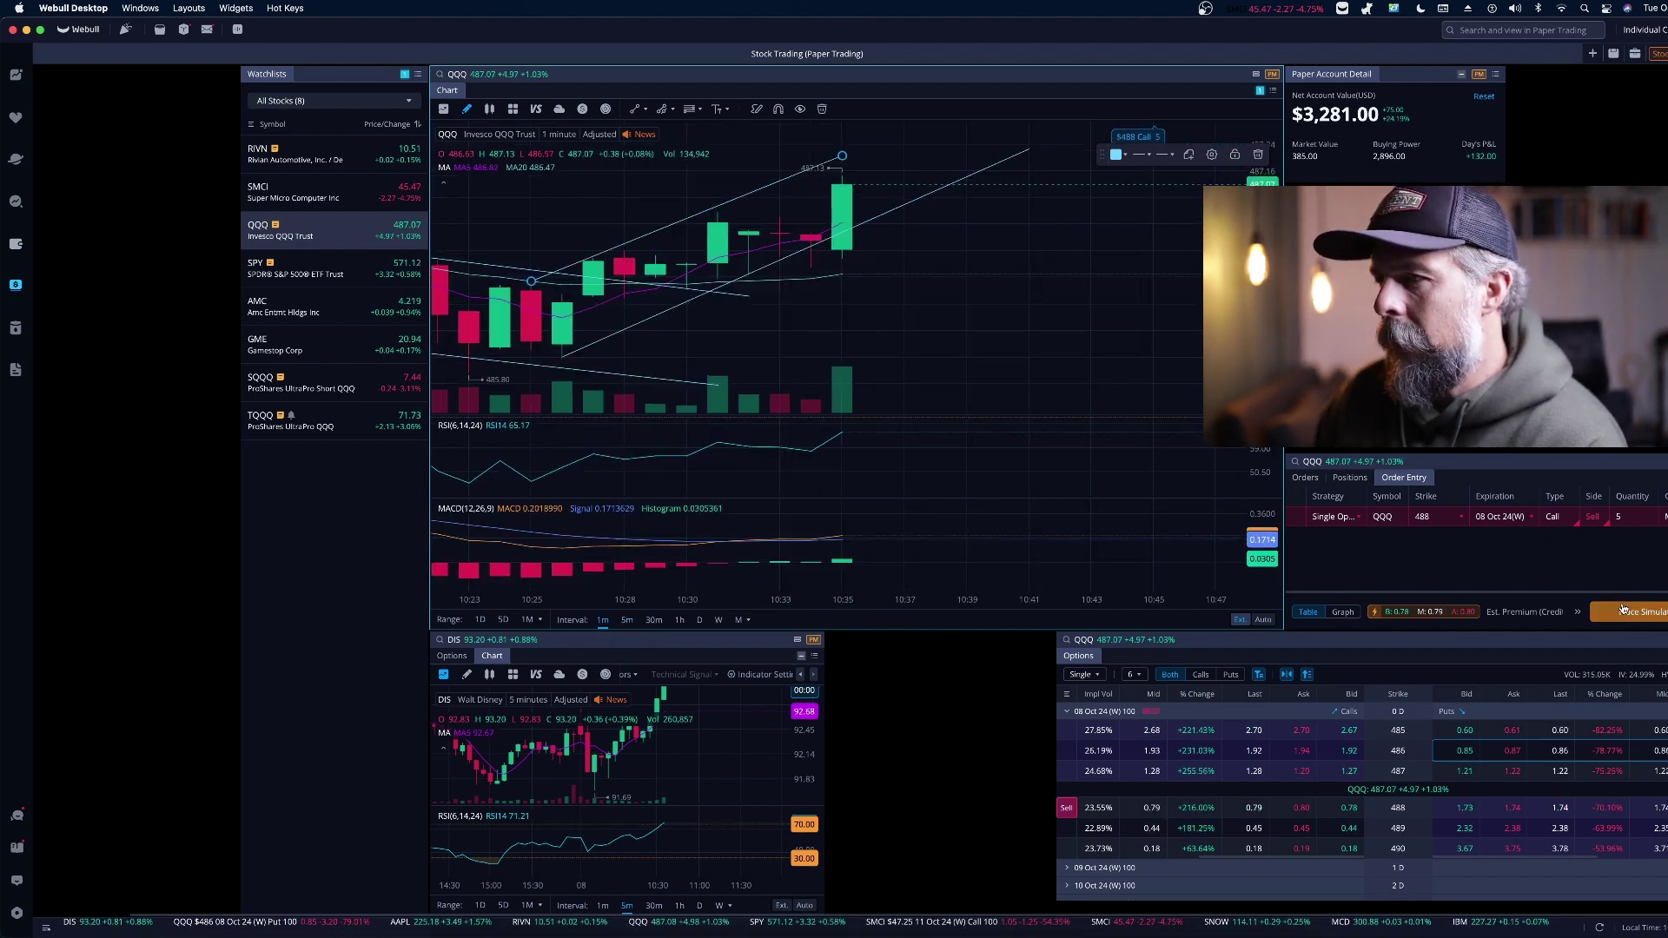
{"action": "left_click", "coordinate": [1639, 614]}
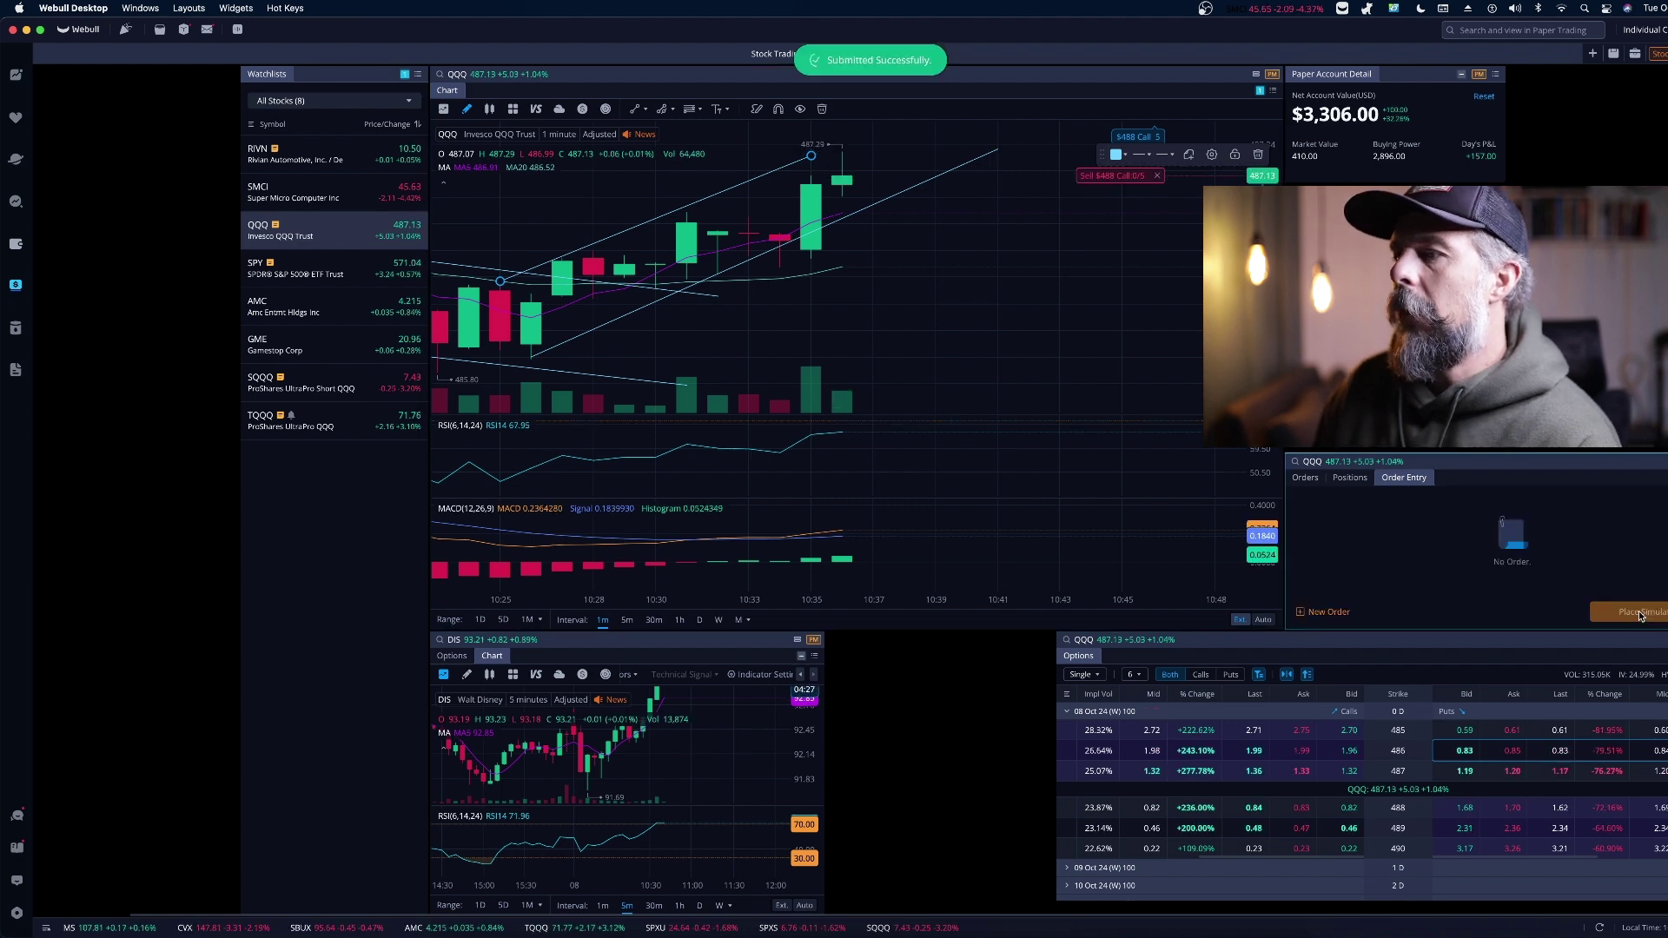